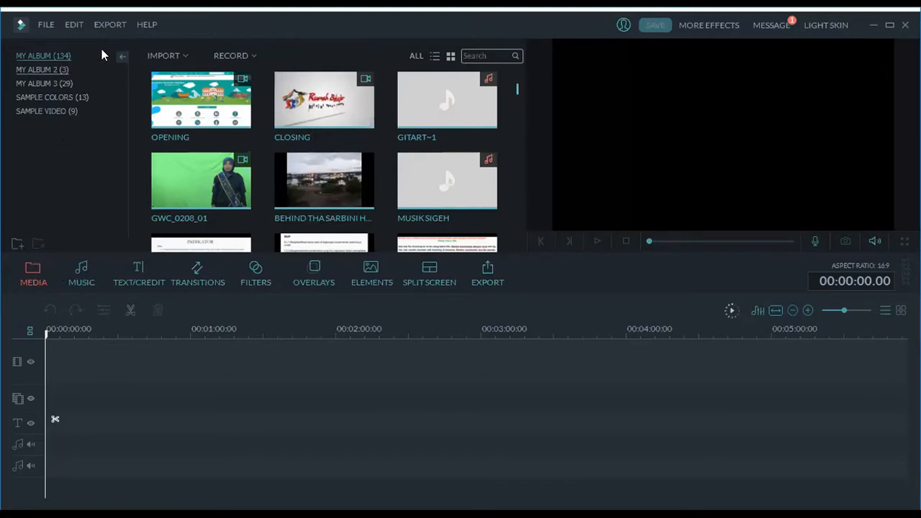
# Step: Import the BAWANG MERAH video from the IHT 25062020 folder on drive D into My Album
pyautogui.click(164, 56)
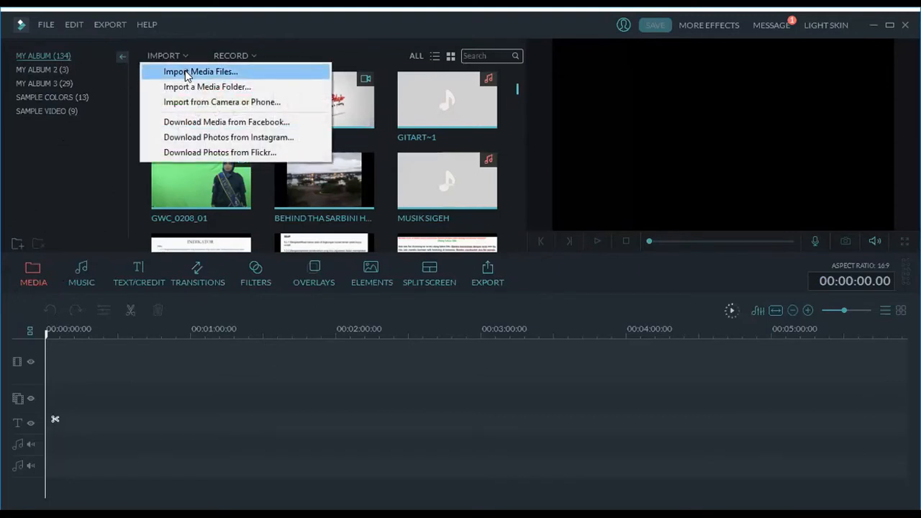
pyautogui.click(187, 72)
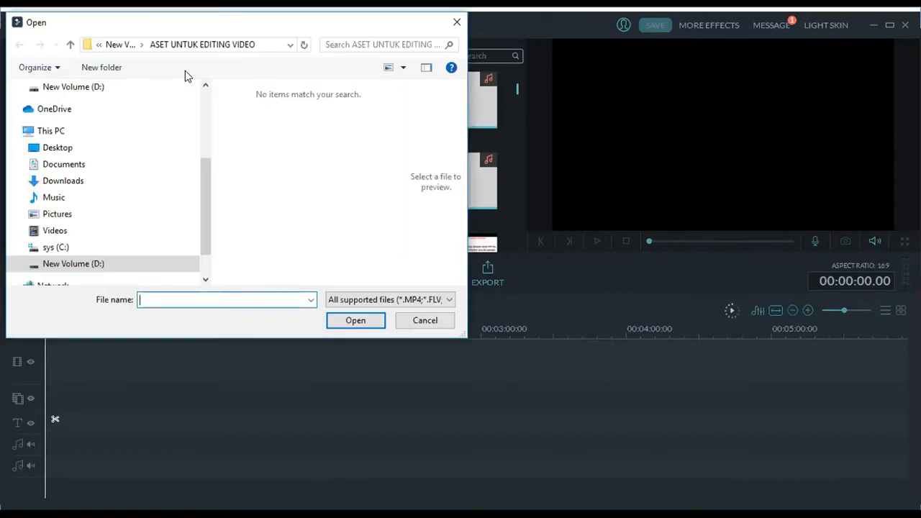
pyautogui.click(61, 265)
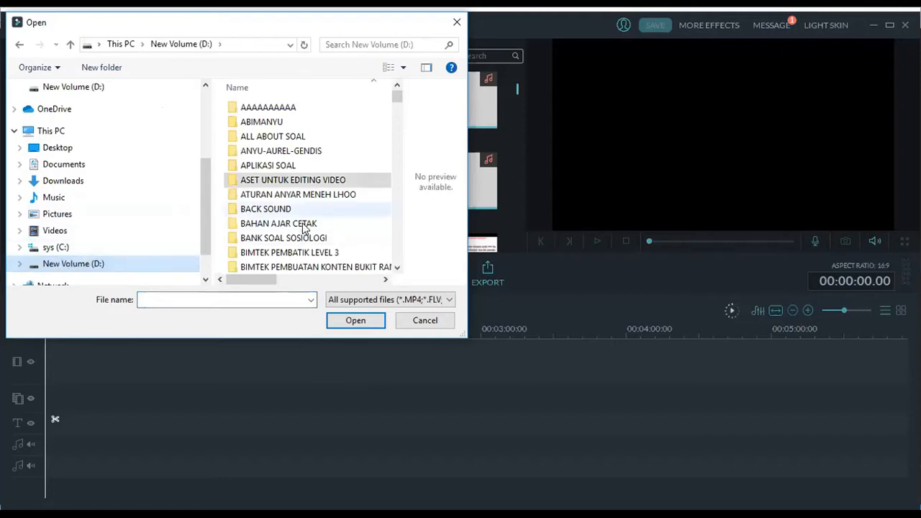
pyautogui.scroll(-1, 356, 120)
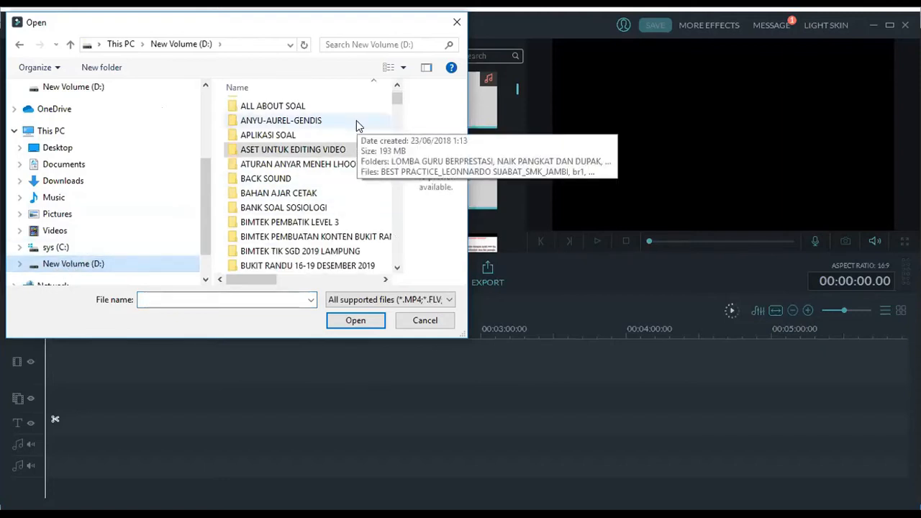
pyautogui.scroll(-2, 356, 120)
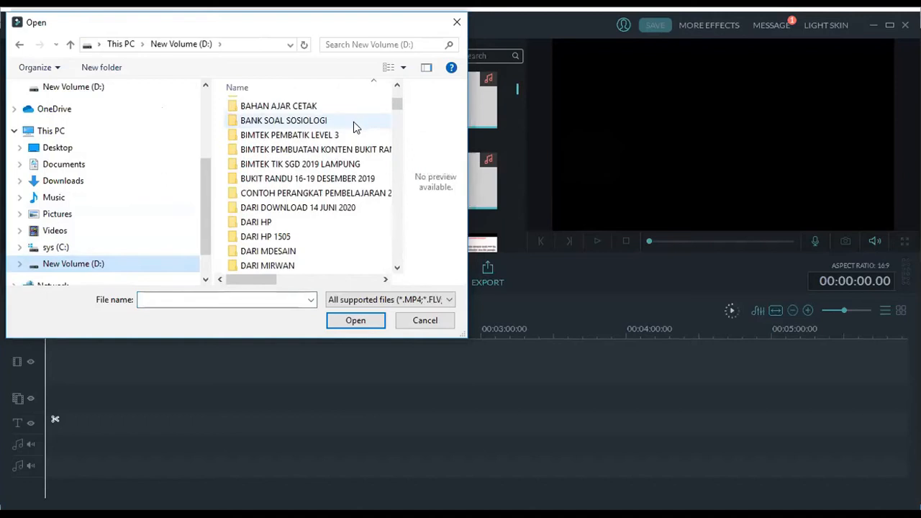
pyautogui.scroll(-4, 353, 123)
pyautogui.click(279, 226)
pyautogui.doubleClick(279, 226)
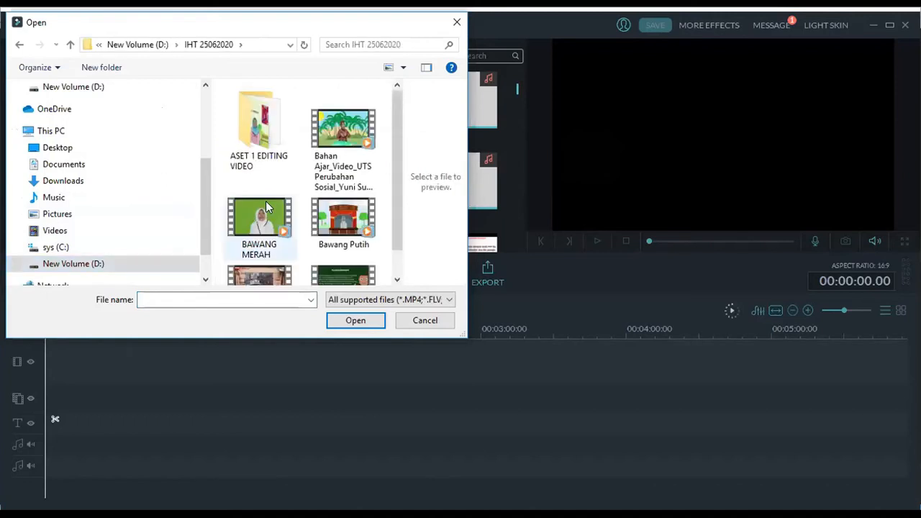
pyautogui.click(245, 218)
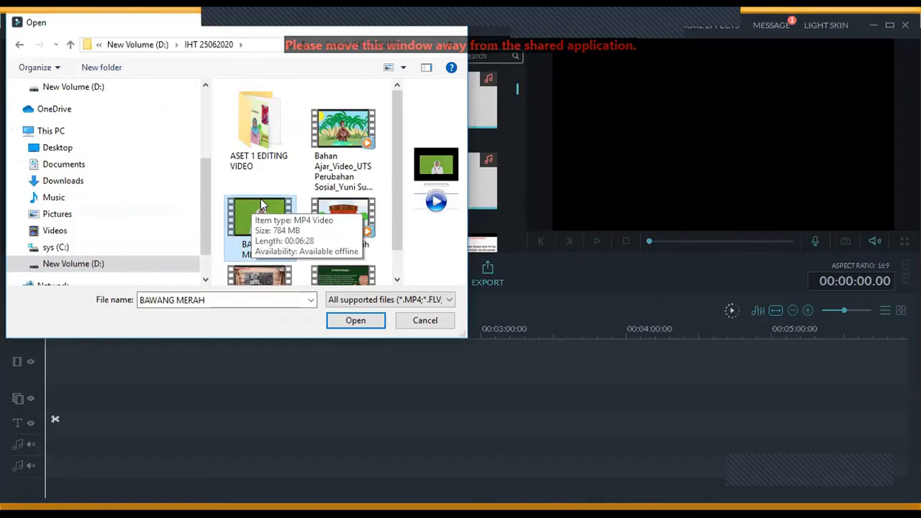
pyautogui.click(346, 321)
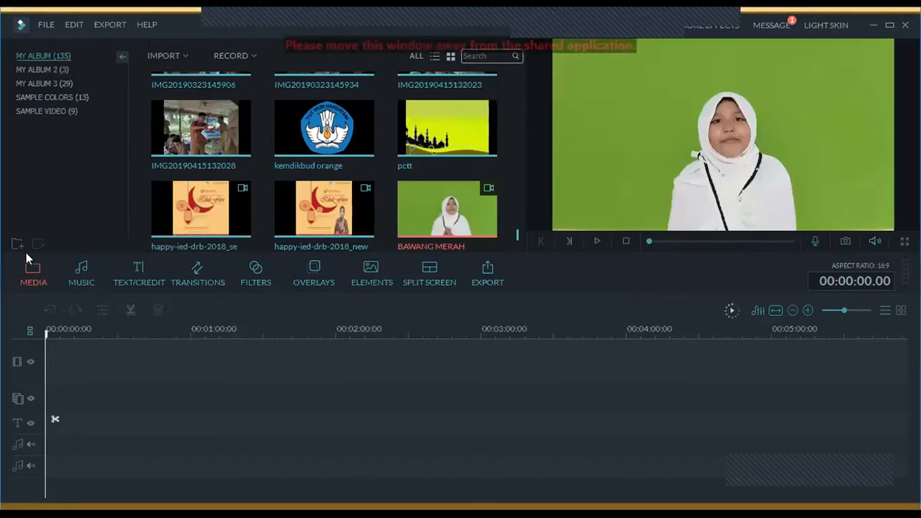
# Step: Look through the music, text/credit, transitions, filters, overlays and split screen libraries and return to the media library
pyautogui.click(74, 272)
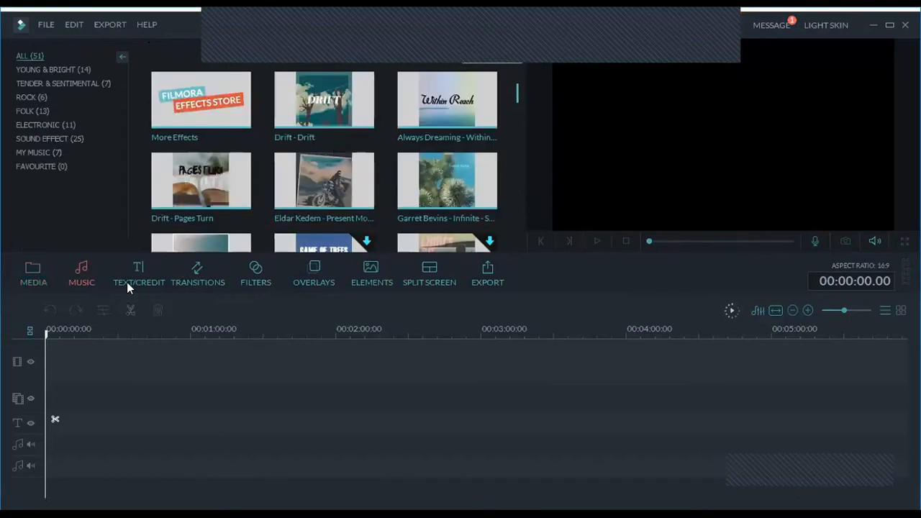
pyautogui.click(132, 274)
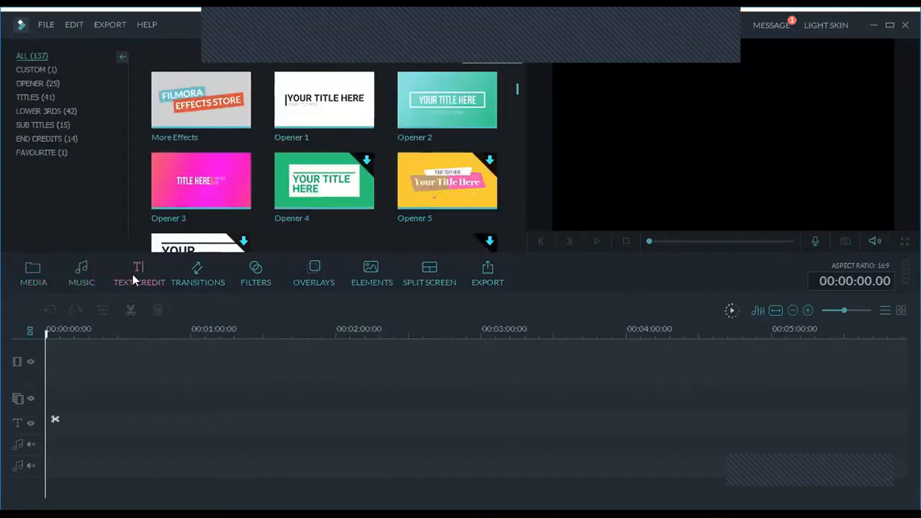
pyautogui.click(208, 270)
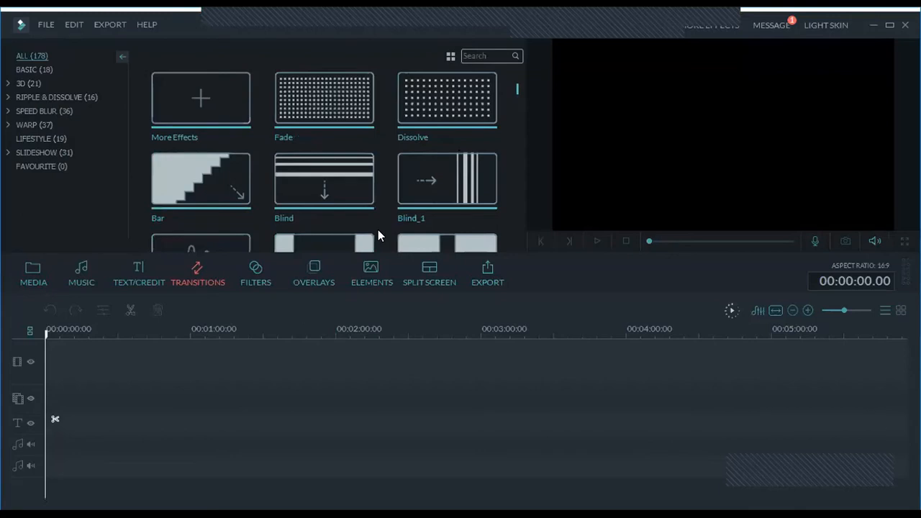
pyautogui.click(268, 279)
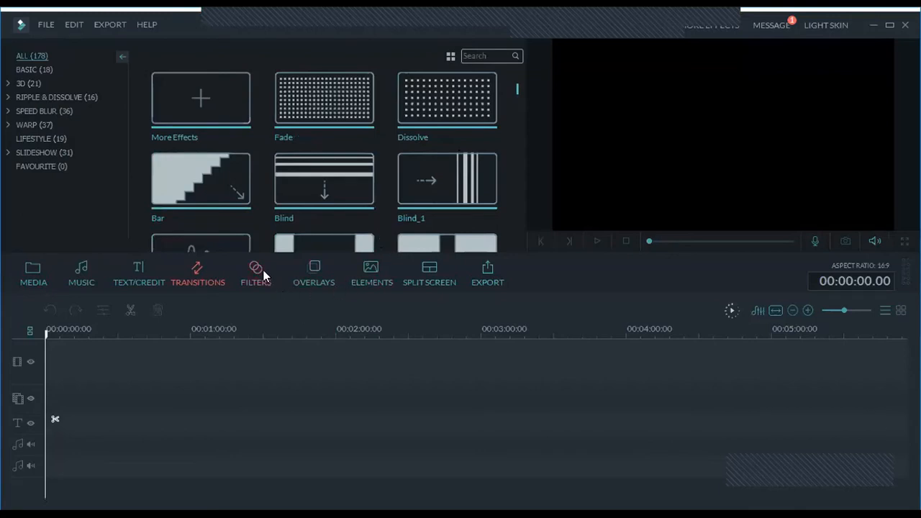
pyautogui.click(312, 278)
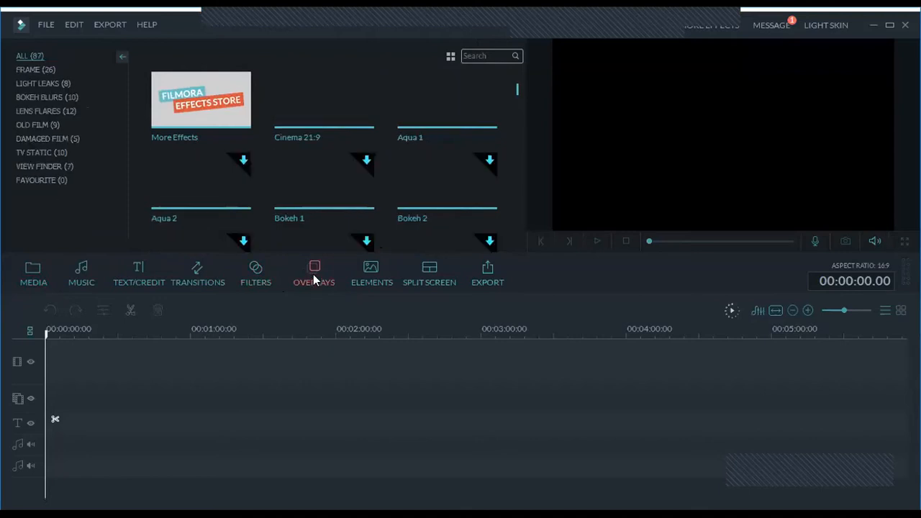
pyautogui.click(418, 269)
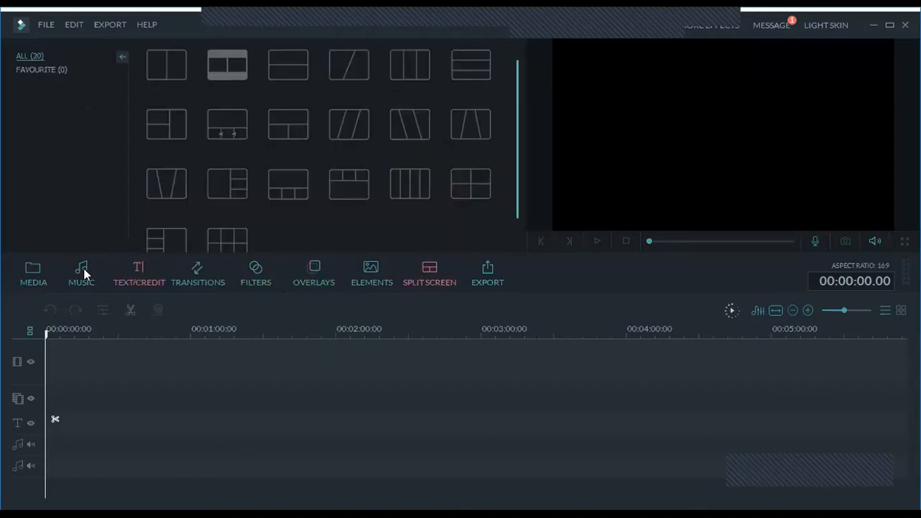
pyautogui.click(34, 279)
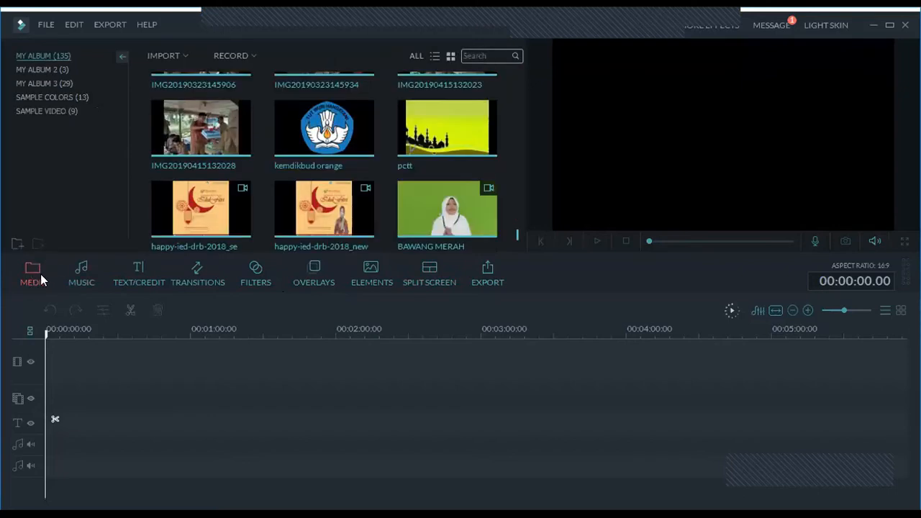
pyautogui.click(153, 55)
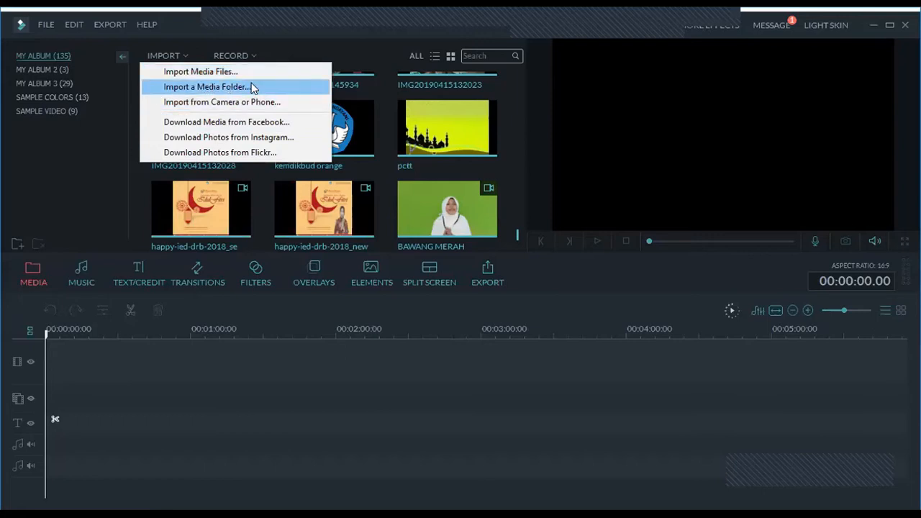
pyautogui.click(213, 72)
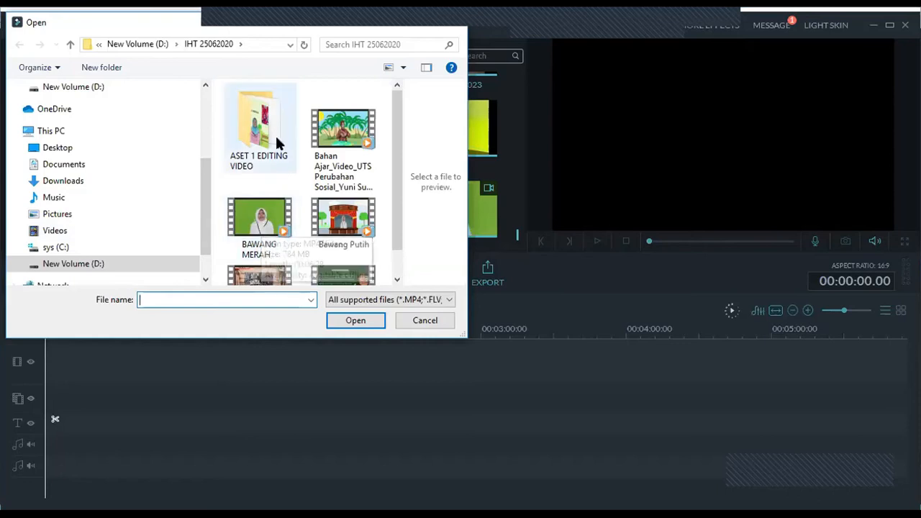
pyautogui.scroll(-1, 334, 173)
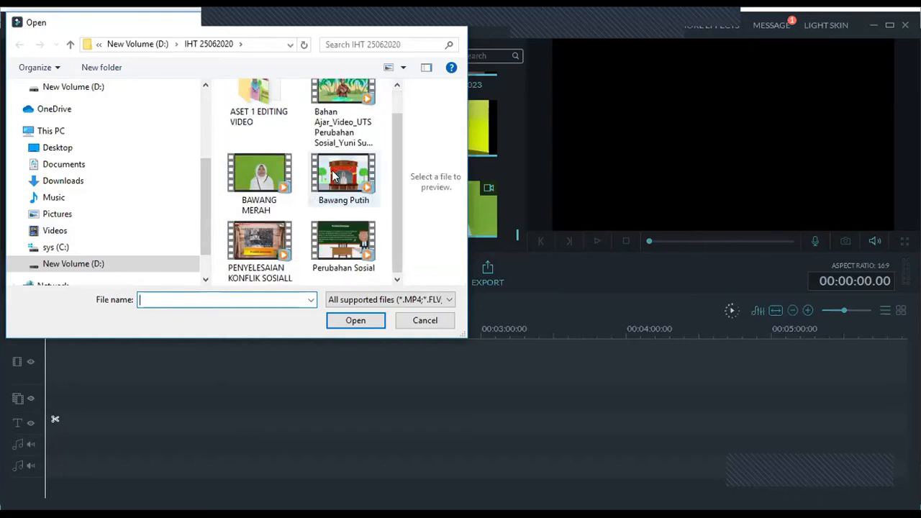
pyautogui.click(245, 164)
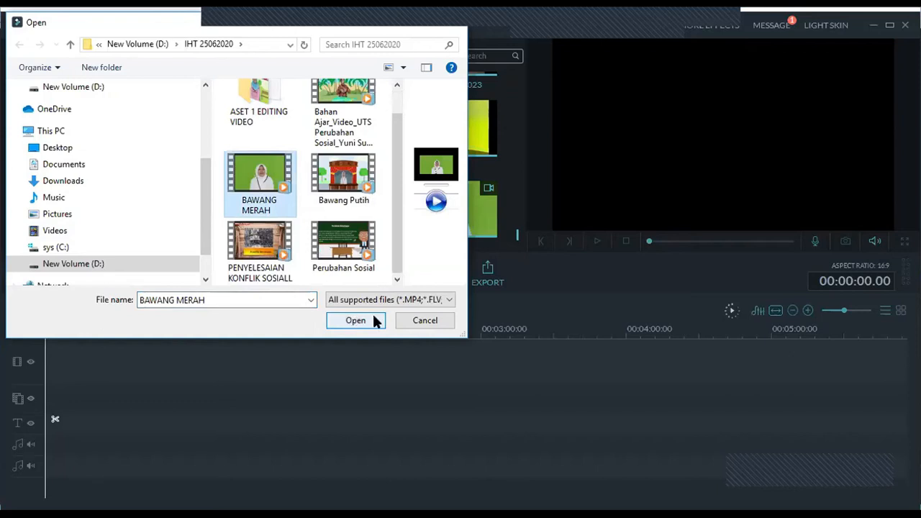
pyautogui.click(416, 323)
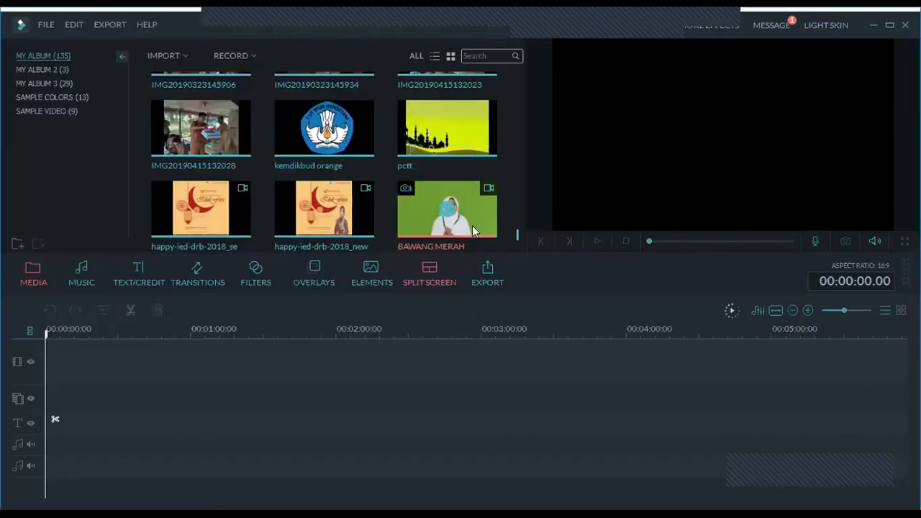
# Step: Preview the BAWANG MERAH clip and browse the media in My Album and My Album 2
pyautogui.doubleClick(423, 201)
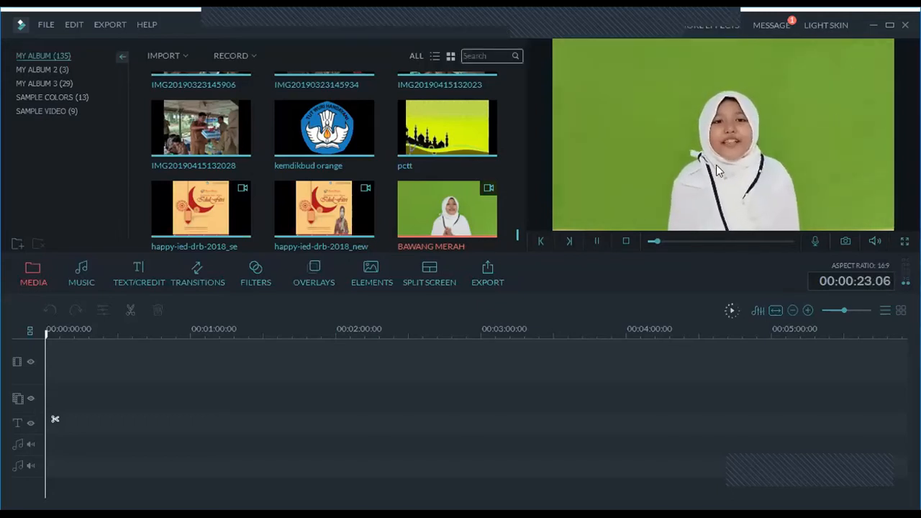
pyautogui.moveTo(434, 217)
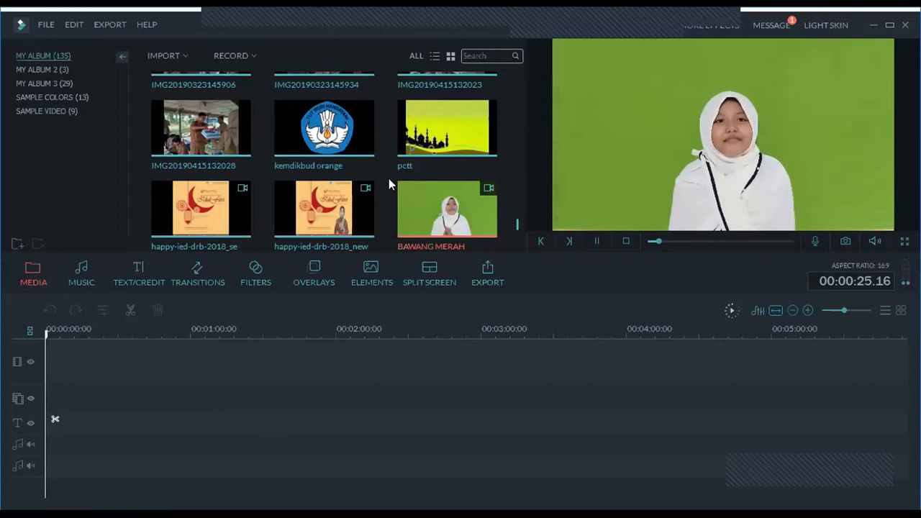
pyautogui.scroll(5, 389, 178)
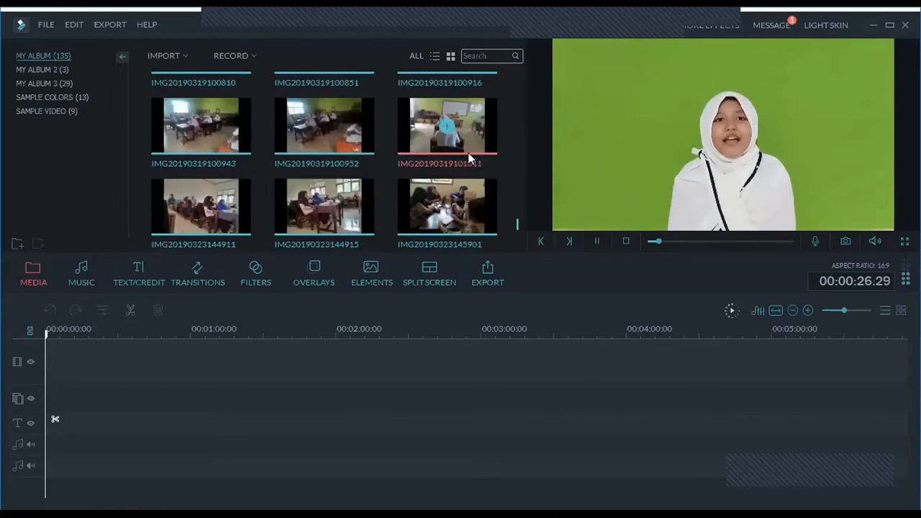
pyautogui.scroll(3, 468, 153)
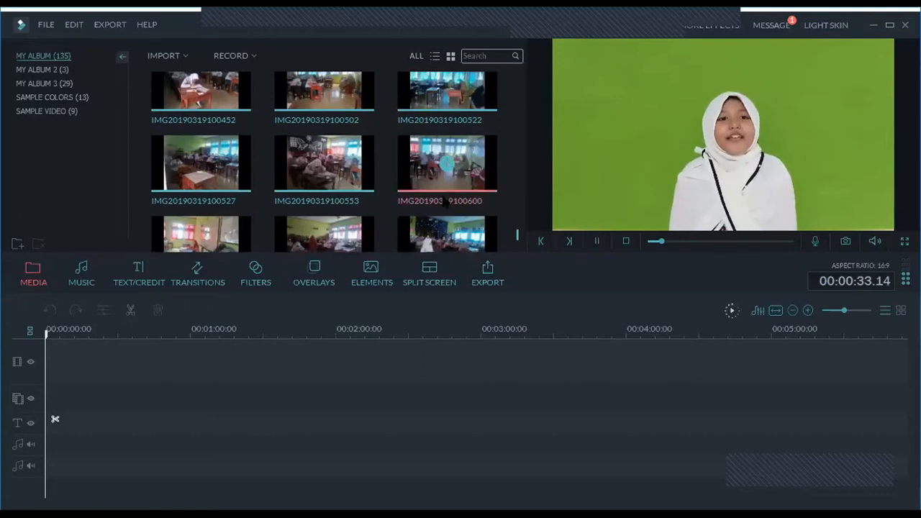
pyautogui.scroll(-10, 426, 195)
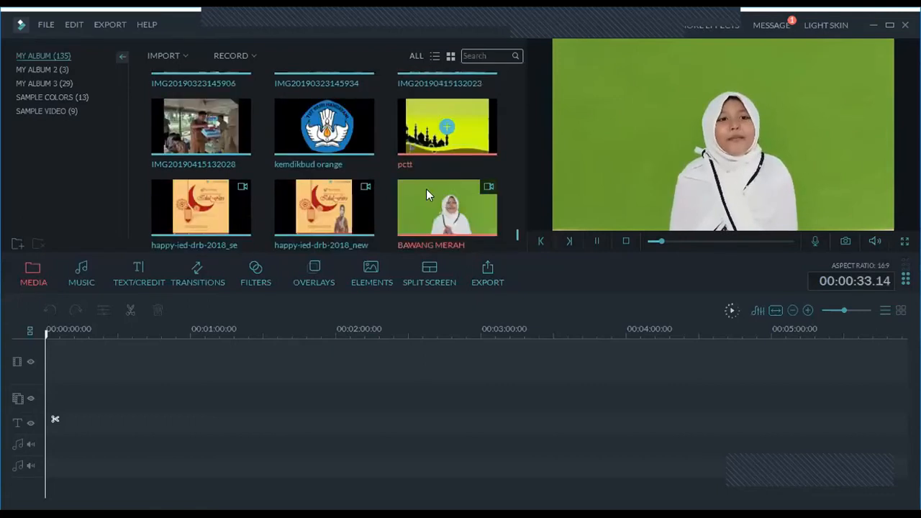
pyautogui.click(39, 65)
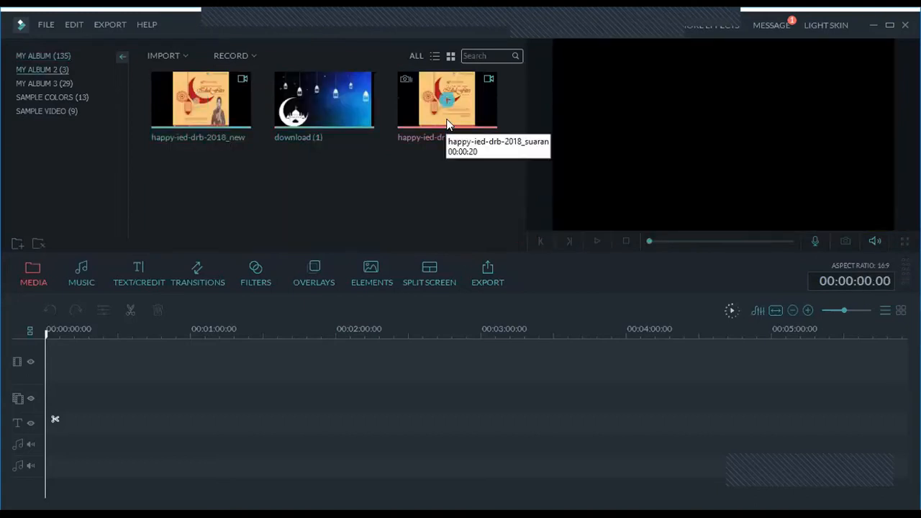
pyautogui.click(41, 56)
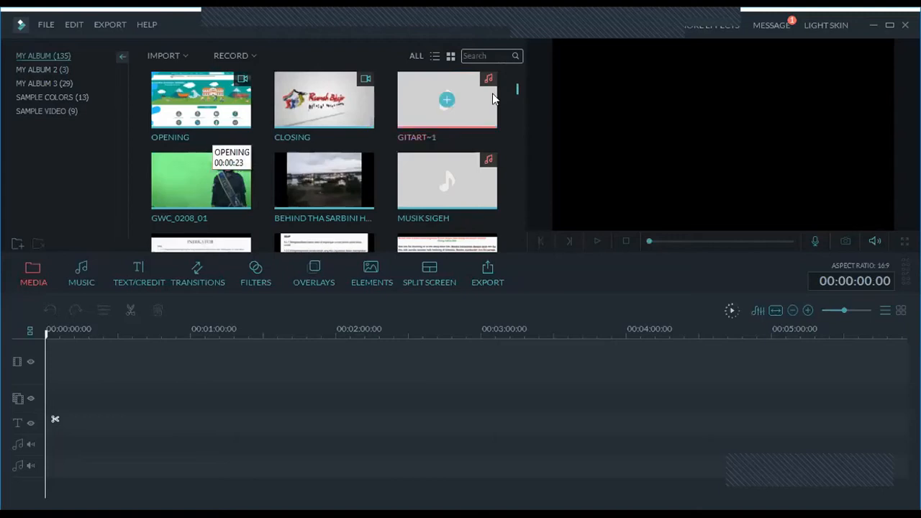
pyautogui.moveTo(517, 88); pyautogui.dragTo(501, 255)
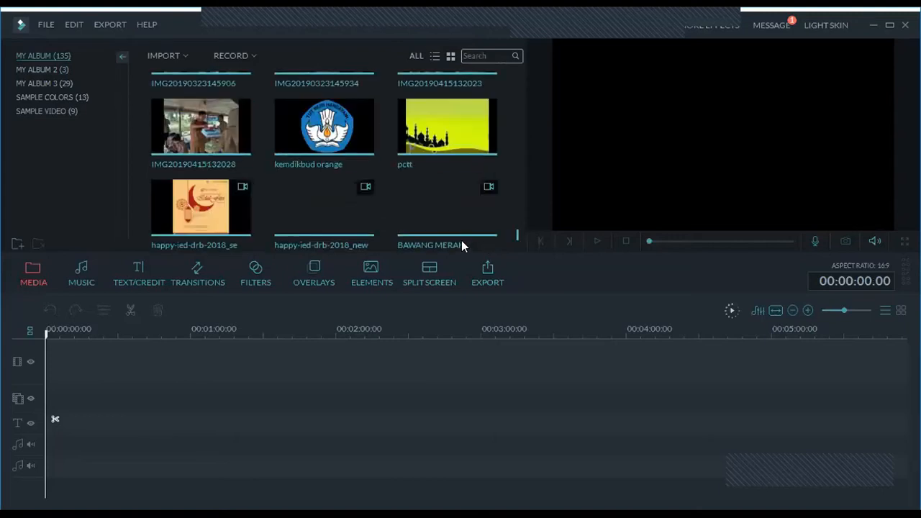
pyautogui.click(424, 191)
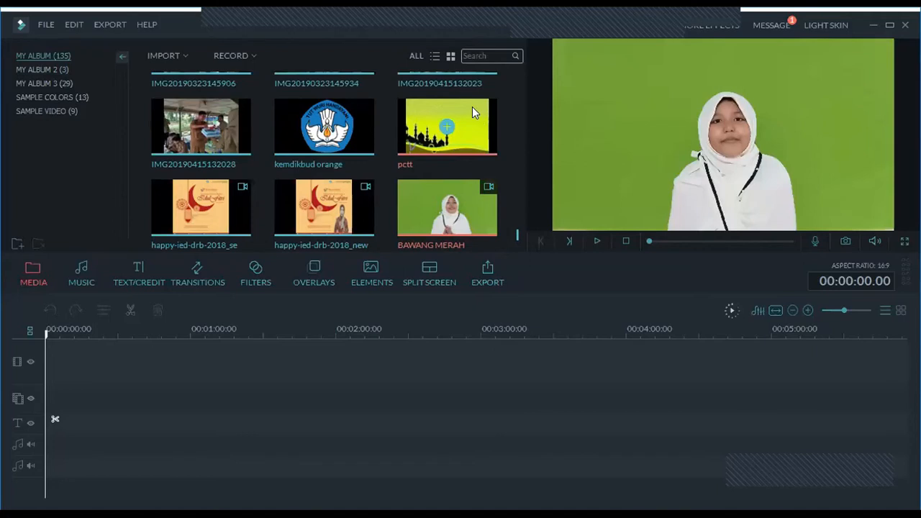
# Step: Place the pctt image on the main video track and delete it from the timeline
pyautogui.moveTo(475, 117); pyautogui.dragTo(61, 346)
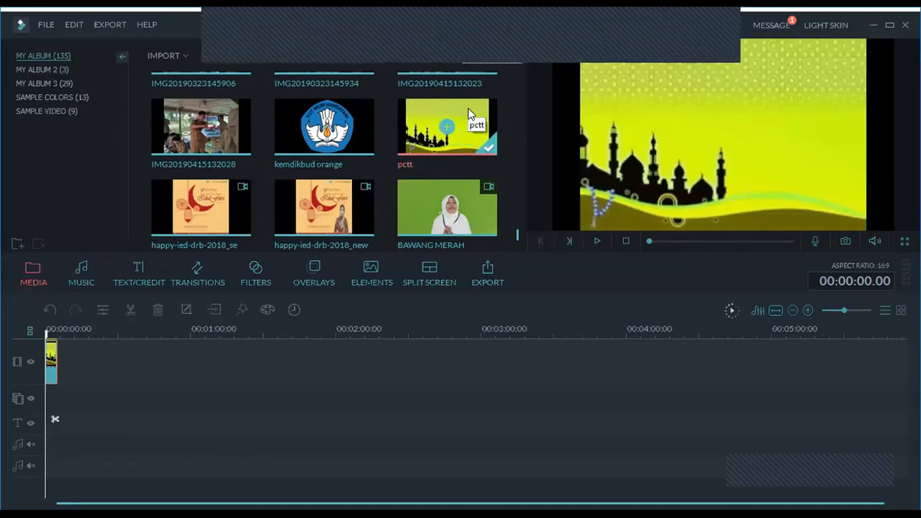
pyautogui.click(51, 351)
pyautogui.press('Delete')
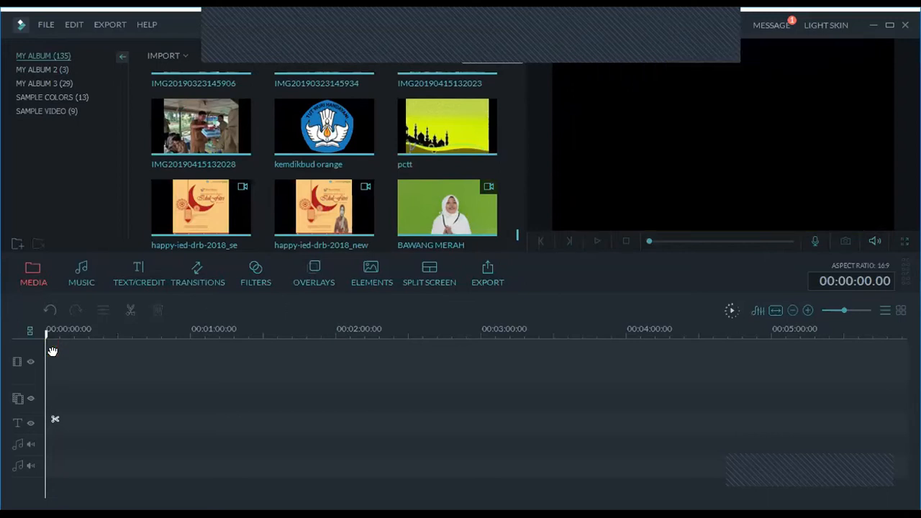
# Step: Place the pctt image at the start of the main video track and the BAWANG MERAH clip on the overlay track below it
pyautogui.click(424, 126)
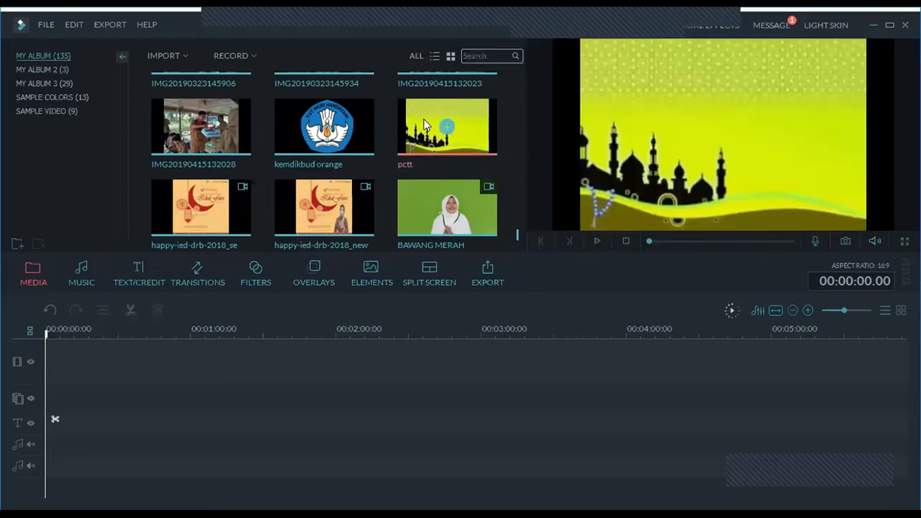
pyautogui.moveTo(424, 126); pyautogui.dragTo(51, 364)
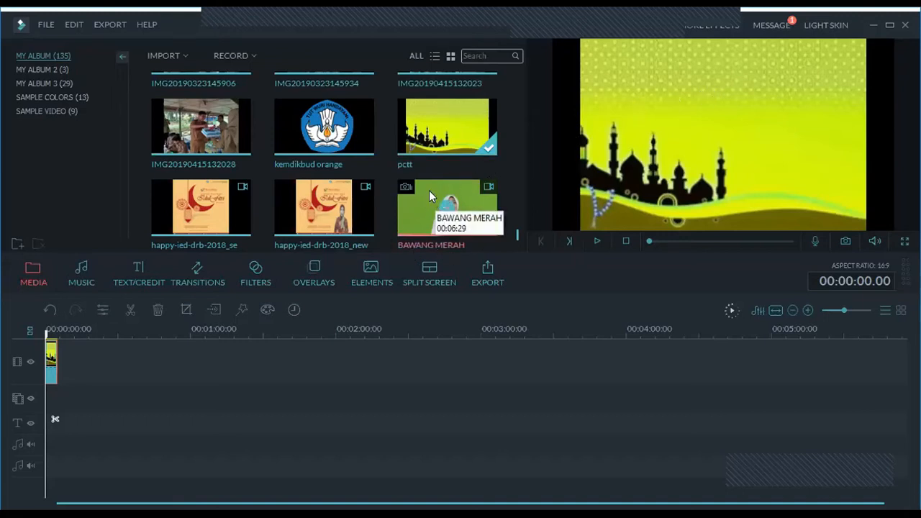
pyautogui.moveTo(432, 190); pyautogui.dragTo(49, 384)
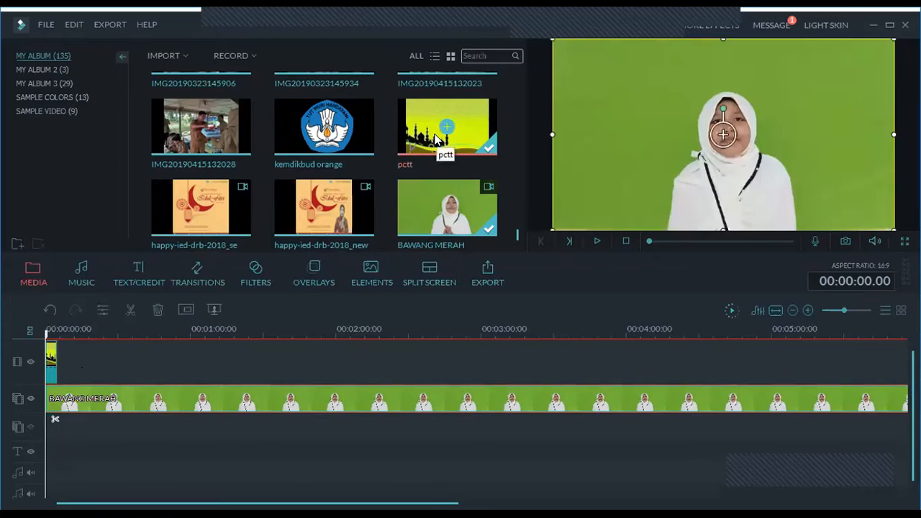
pyautogui.click(52, 354)
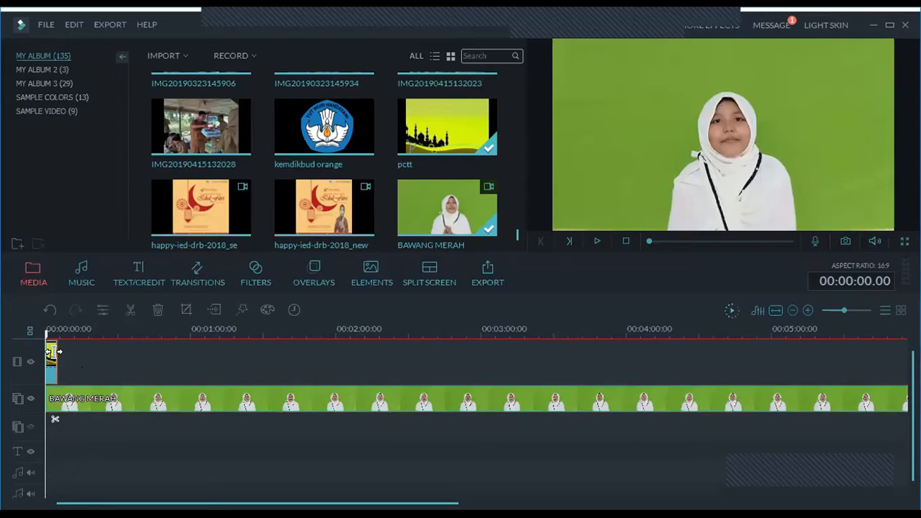
# Step: Extend the pctt image on the main video track to the end of the BAWANG MERAH clip
pyautogui.moveTo(52, 351); pyautogui.dragTo(591, 359)
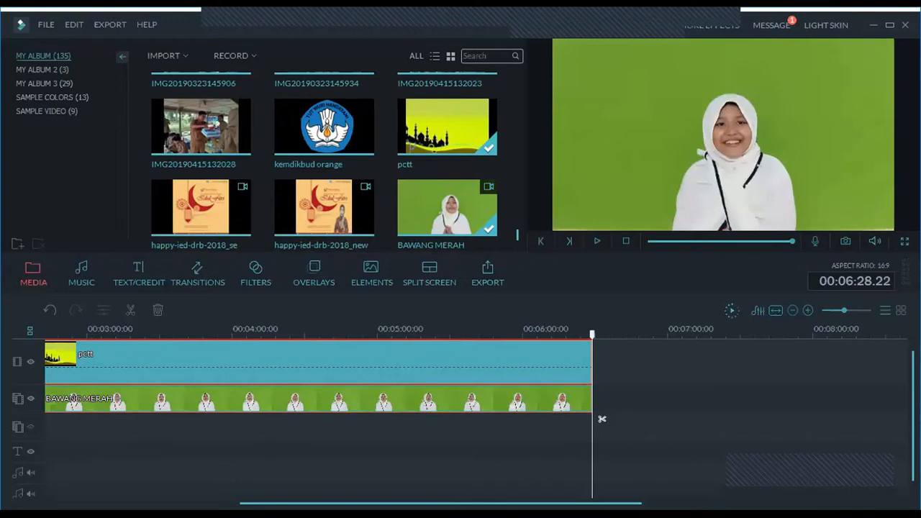
pyautogui.hscroll(-5, 34, 465)
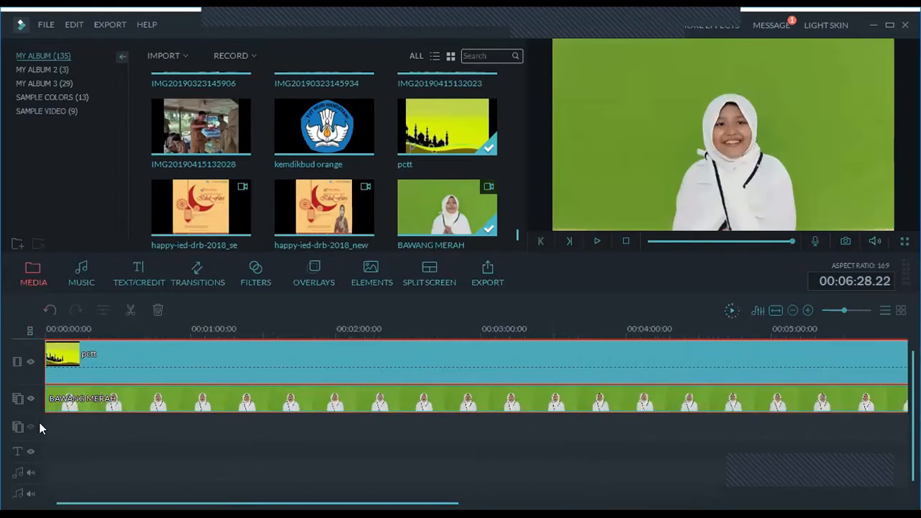
# Step: Make the green background of the BAWANG MERAH clip transparent with the chroma key effect and preview the composite
pyautogui.click(61, 398)
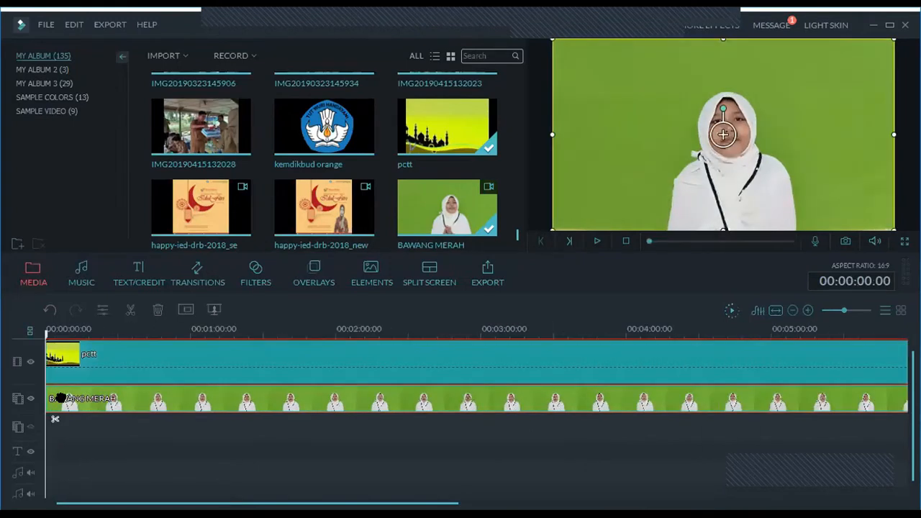
pyautogui.rightClick(57, 400)
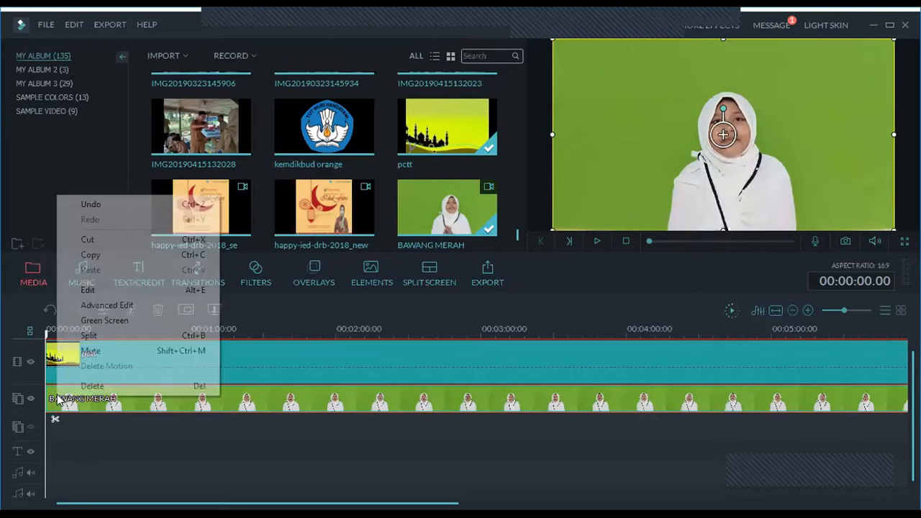
pyautogui.click(98, 323)
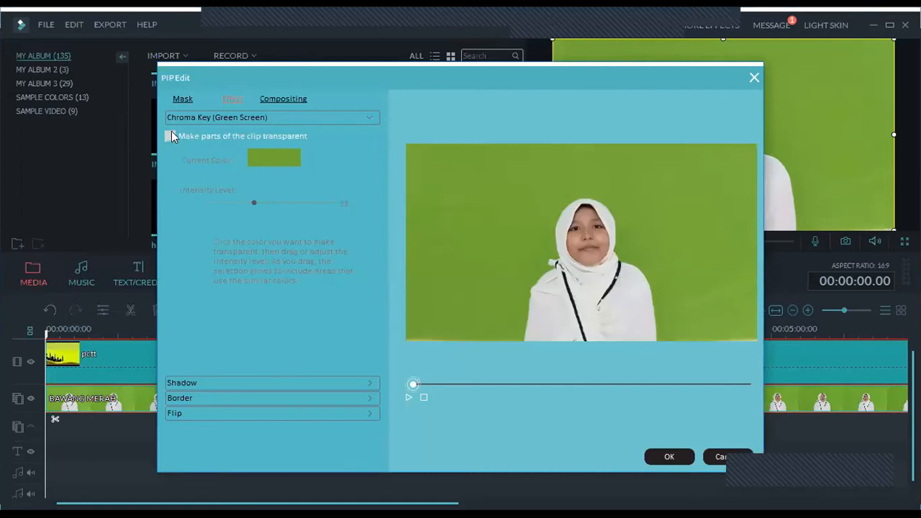
pyautogui.click(172, 134)
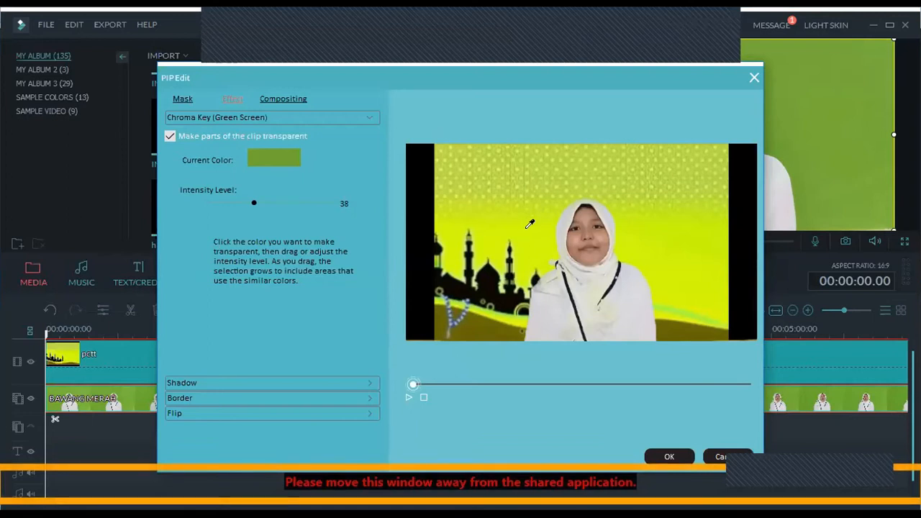
pyautogui.click(647, 455)
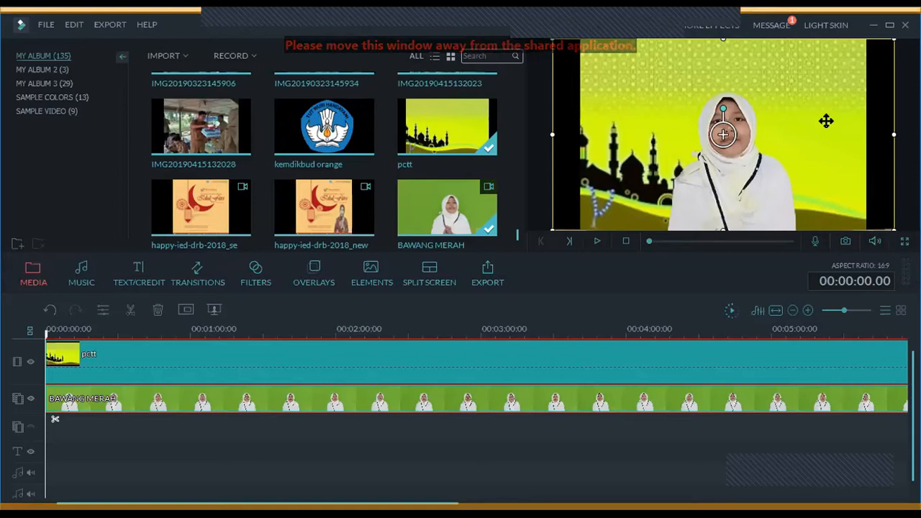
pyautogui.click(595, 244)
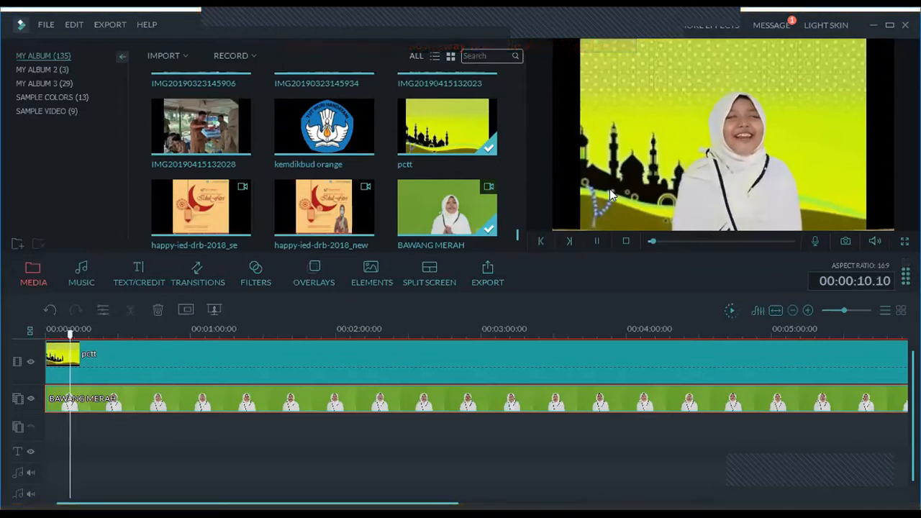
pyautogui.click(595, 243)
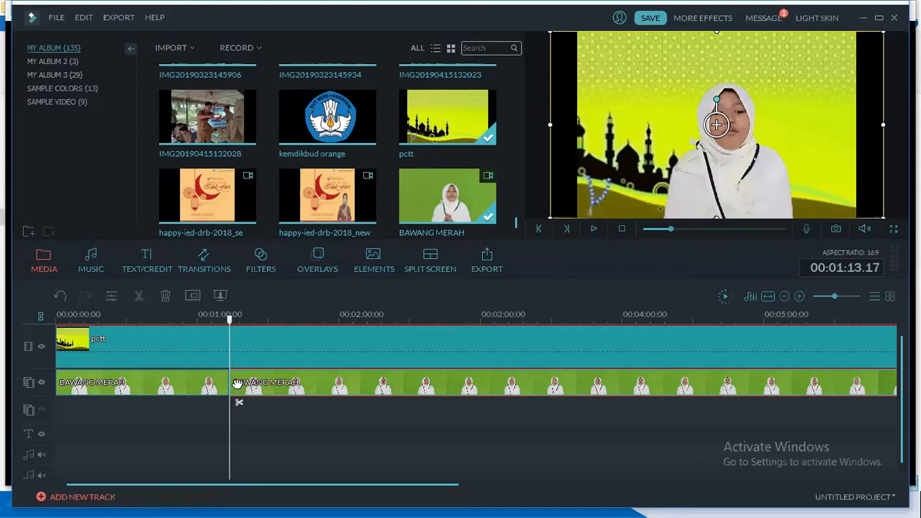
# Step: Trim the BAWANG MERAH clip and the pctt image at 00:01:13.17 by splitting them and deleting the remaining parts
pyautogui.press('Delete')
pyautogui.click(244, 352)
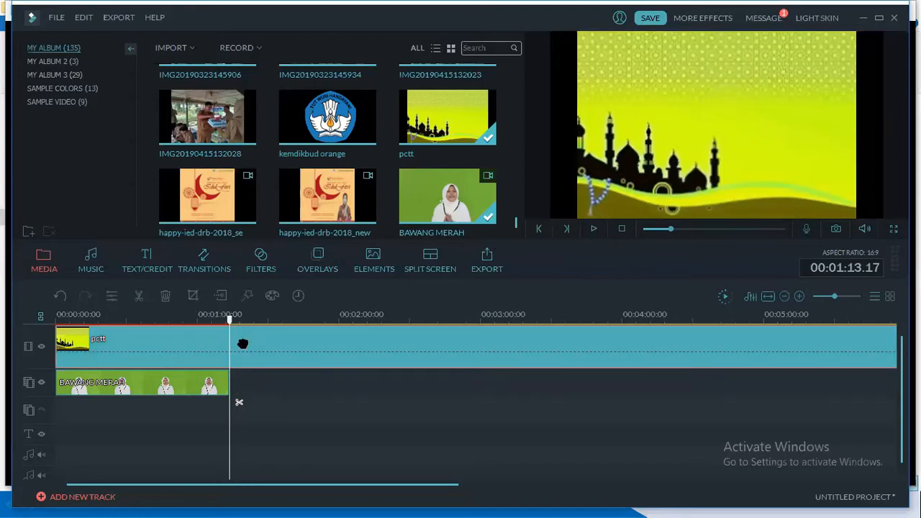
pyautogui.click(239, 351)
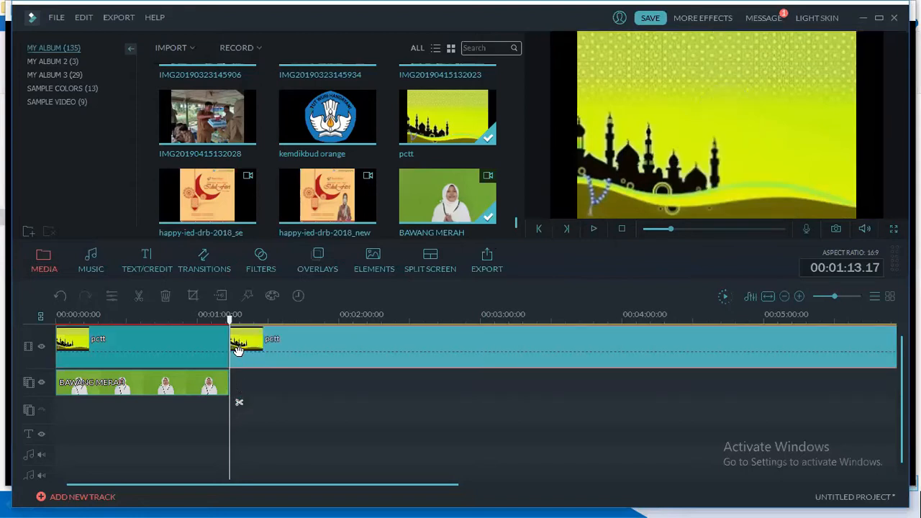
pyautogui.press('Delete')
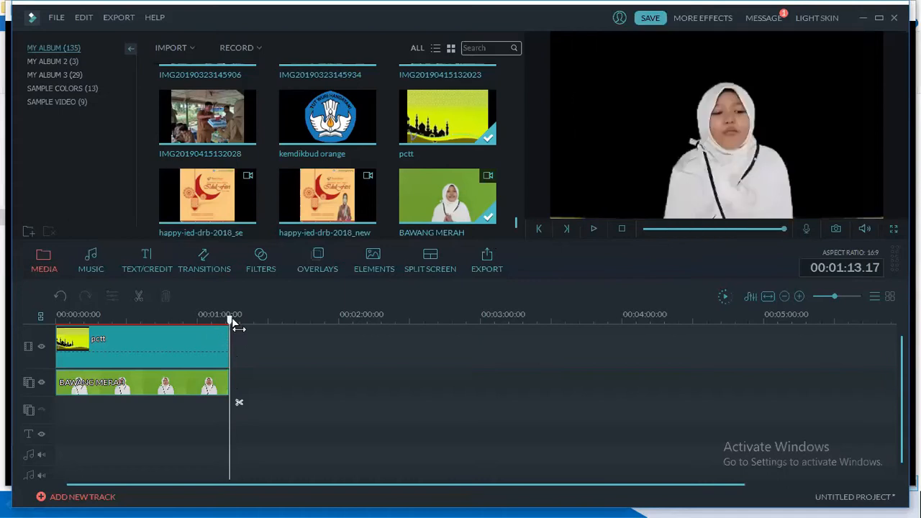
# Step: Play the trimmed composite from the start of the timeline
pyautogui.moveTo(229, 317); pyautogui.dragTo(51, 333)
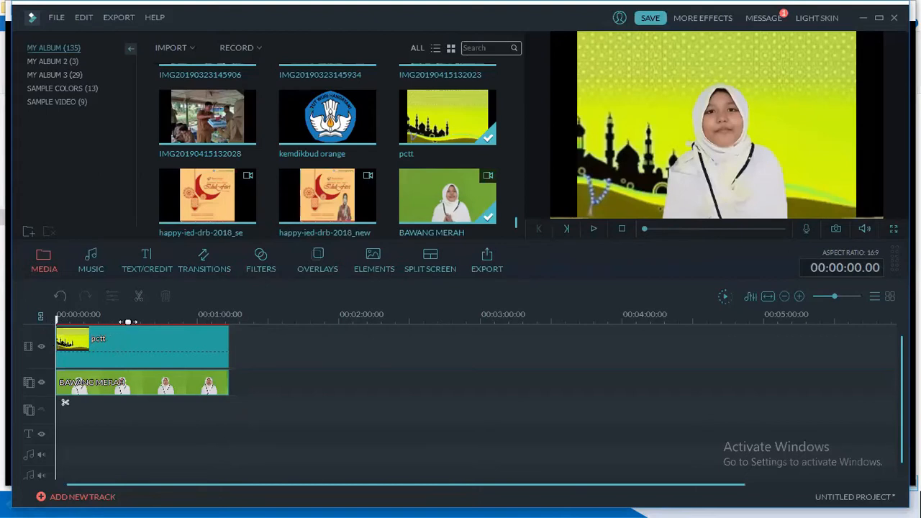
pyautogui.doubleClick(129, 329)
pyautogui.click(594, 230)
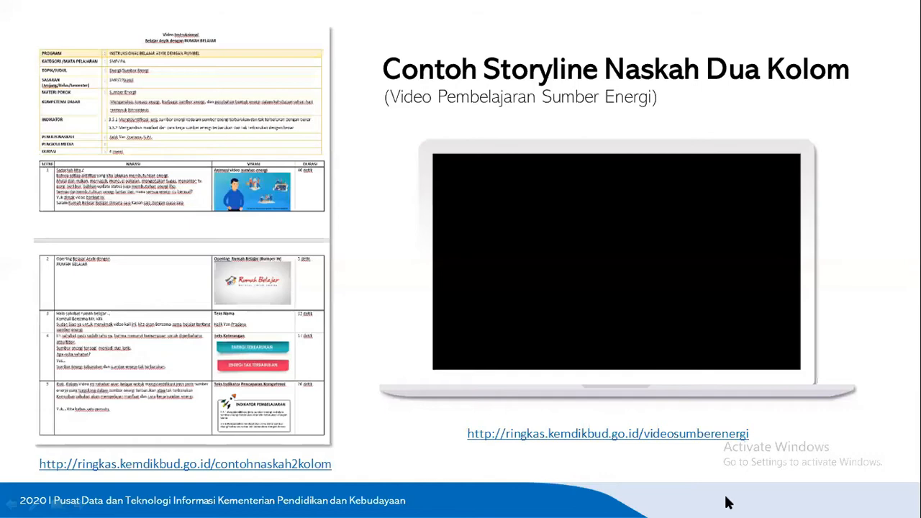
# Step: Advance to the "2. Produksi Video Pembelajaran" slide, end the PowerPoint slide show and switch back to Filmora
pyautogui.click(518, 460)
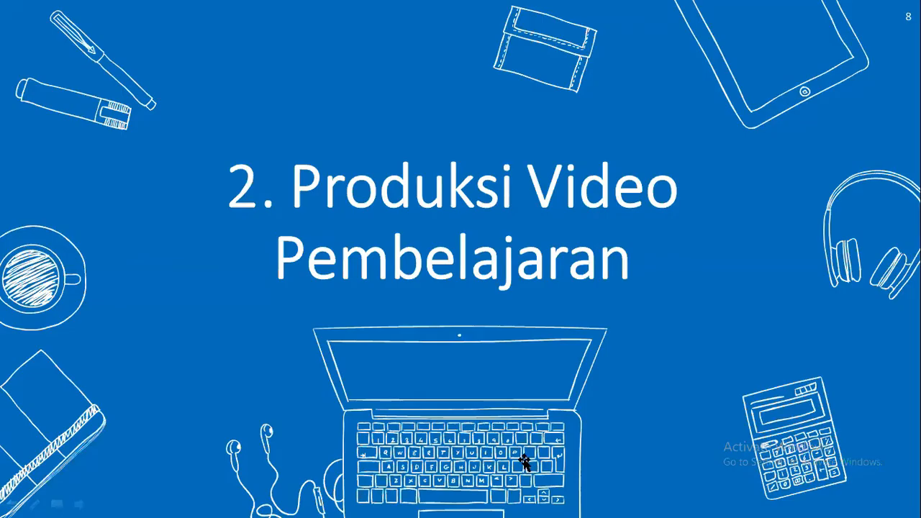
pyautogui.press('Escape')
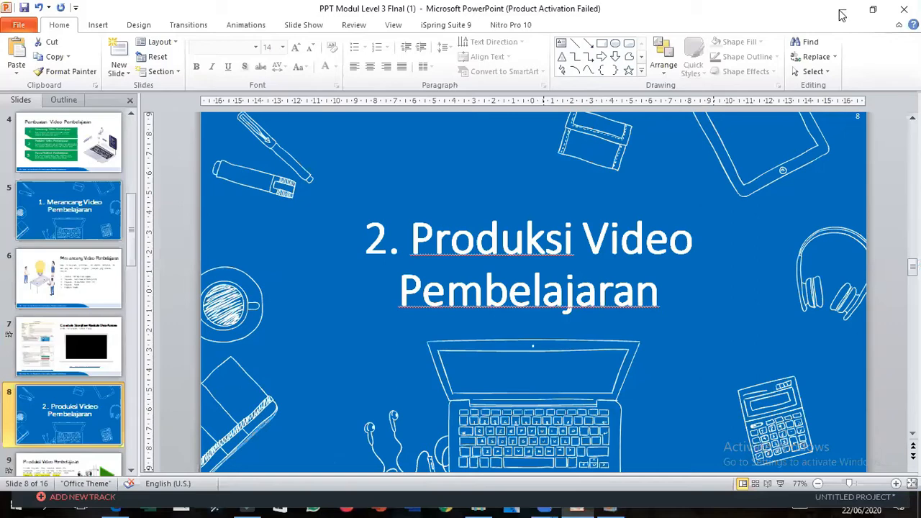
pyautogui.hotkey('alt', 'Tab')
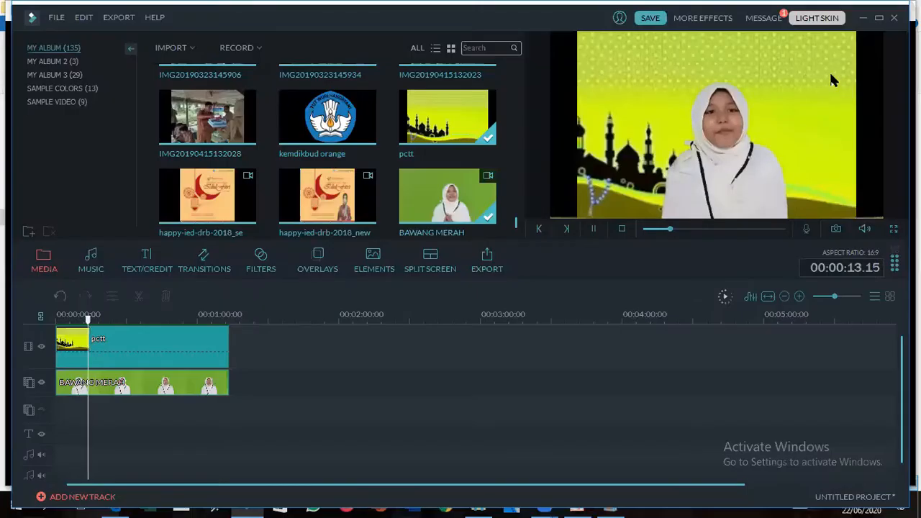
# Step: Raise the preview volume to its maximum and pause the playback
pyautogui.click(865, 229)
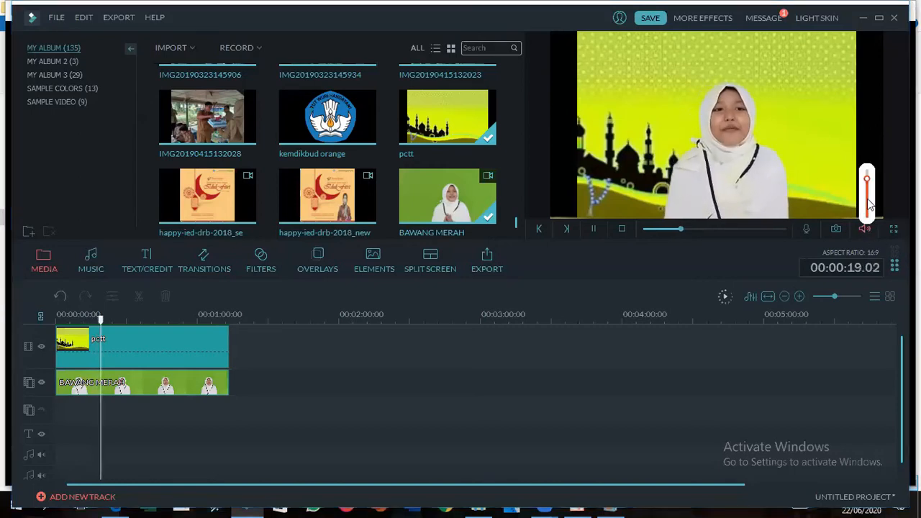
pyautogui.moveTo(870, 177); pyautogui.dragTo(868, 169)
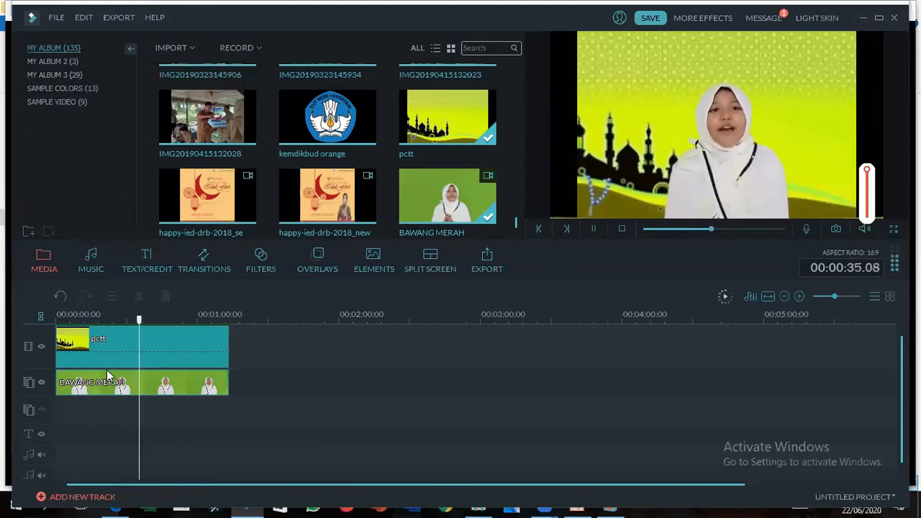
pyautogui.click(593, 229)
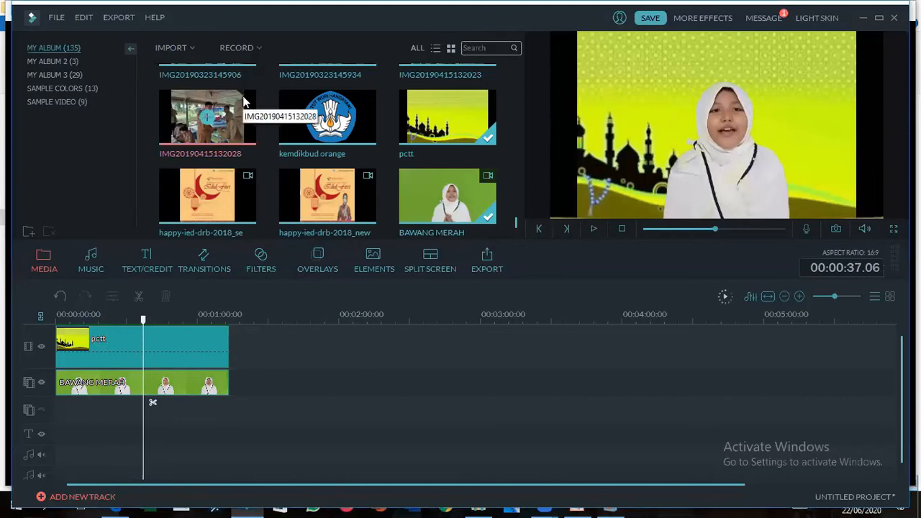
# Step: Place the kemdikbud orange logo at the start of the second overlay track and shrink it into the frame's upper-left corner
pyautogui.moveTo(143, 320); pyautogui.dragTo(52, 333)
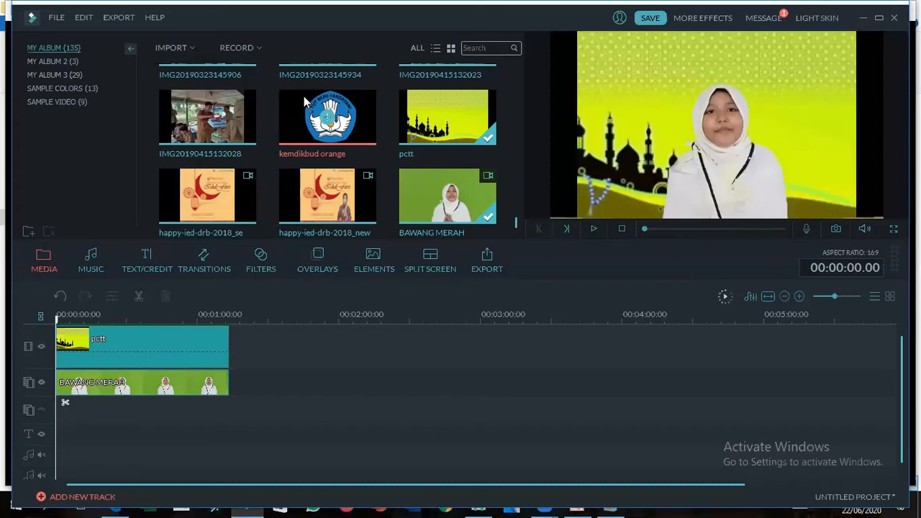
pyautogui.moveTo(304, 99); pyautogui.dragTo(59, 416)
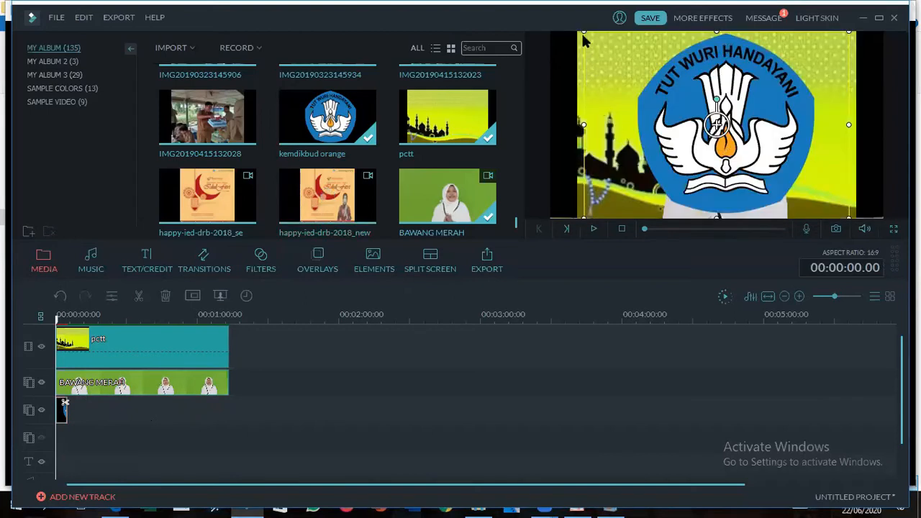
pyautogui.moveTo(580, 33); pyautogui.dragTo(748, 147)
pyautogui.moveTo(820, 188); pyautogui.dragTo(656, 79)
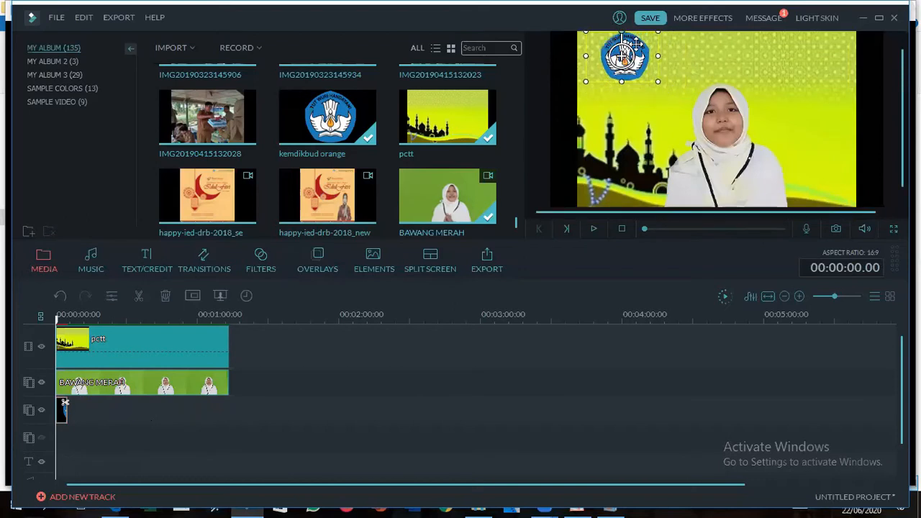
pyautogui.moveTo(636, 42); pyautogui.dragTo(619, 65)
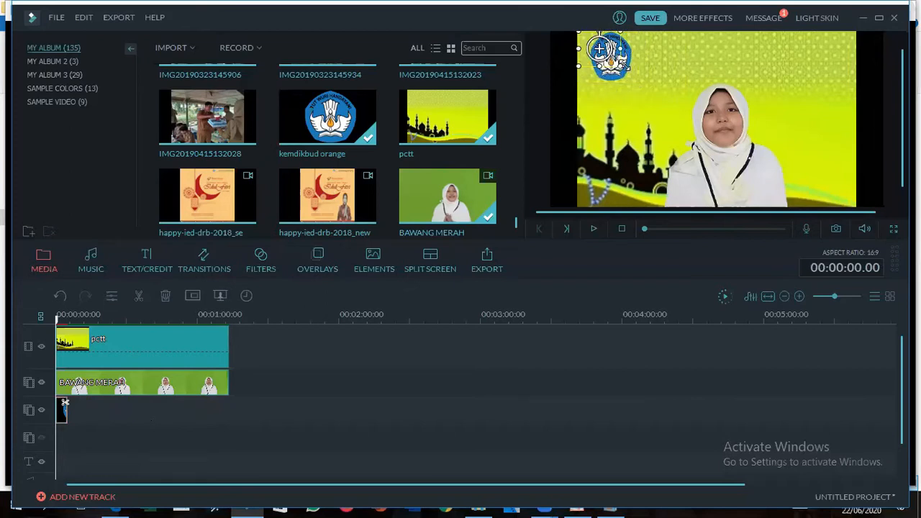
pyautogui.click(625, 85)
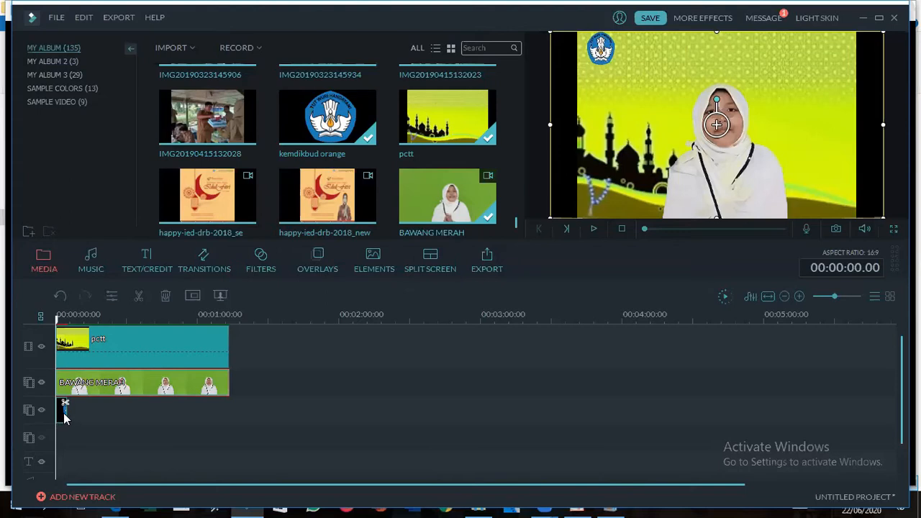
# Step: Play the composite with the logo from the start and stretch the timeline scale to show the clips in more detail
pyautogui.click(593, 229)
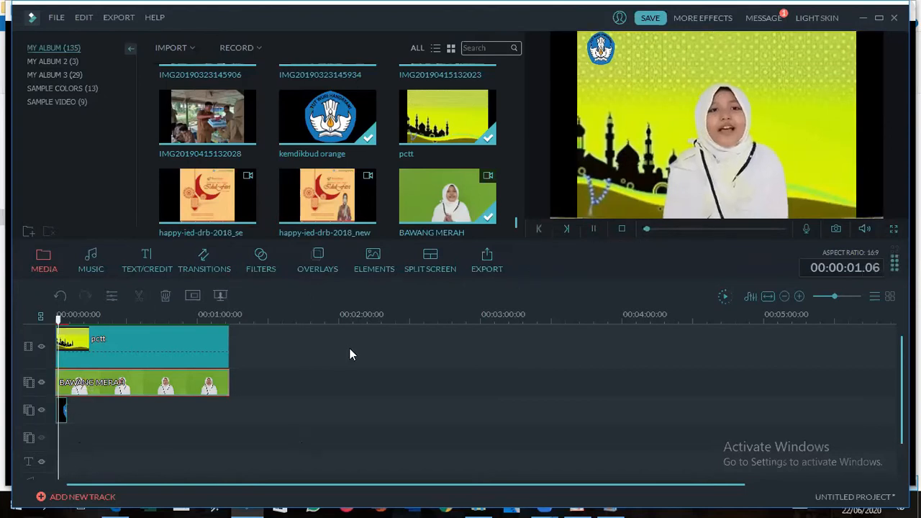
pyautogui.moveTo(360, 319); pyautogui.dragTo(546, 319)
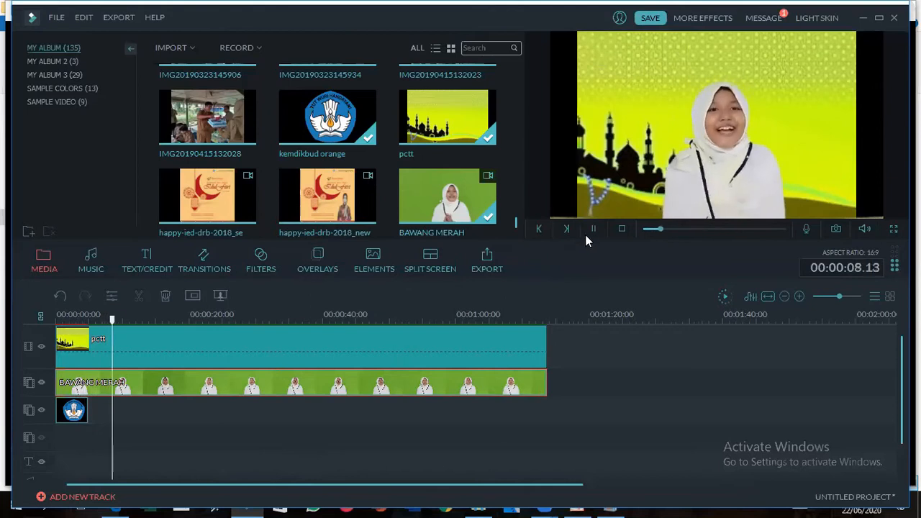
pyautogui.press('space')
# Step: Extend the kemdikbud orange logo clip to 00:01:13.17, level with the end of the clips above it
pyautogui.click(82, 407)
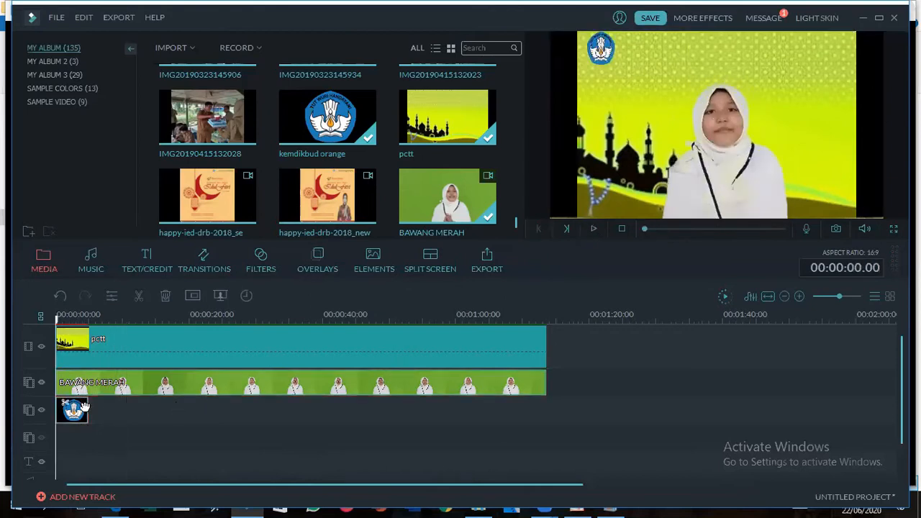
pyautogui.moveTo(57, 323); pyautogui.dragTo(88, 320)
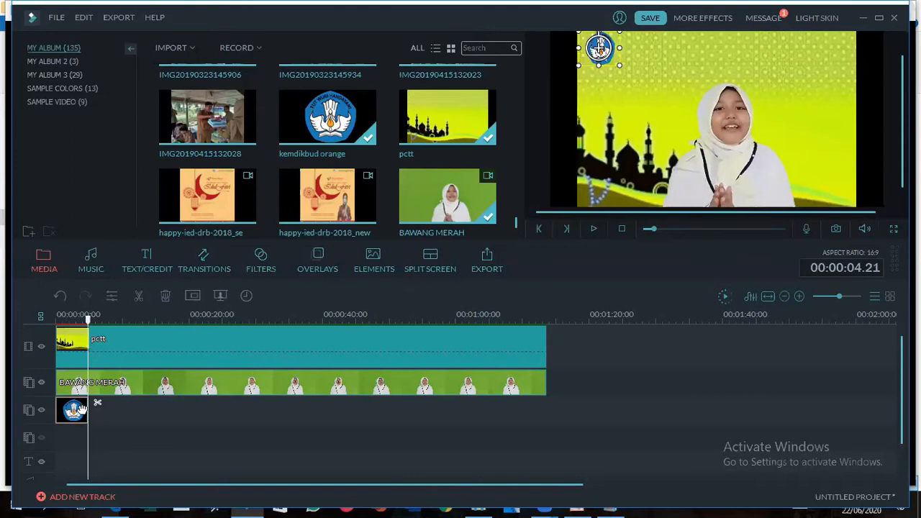
pyautogui.moveTo(86, 405); pyautogui.dragTo(530, 409)
pyautogui.moveTo(265, 398); pyautogui.dragTo(217, 402)
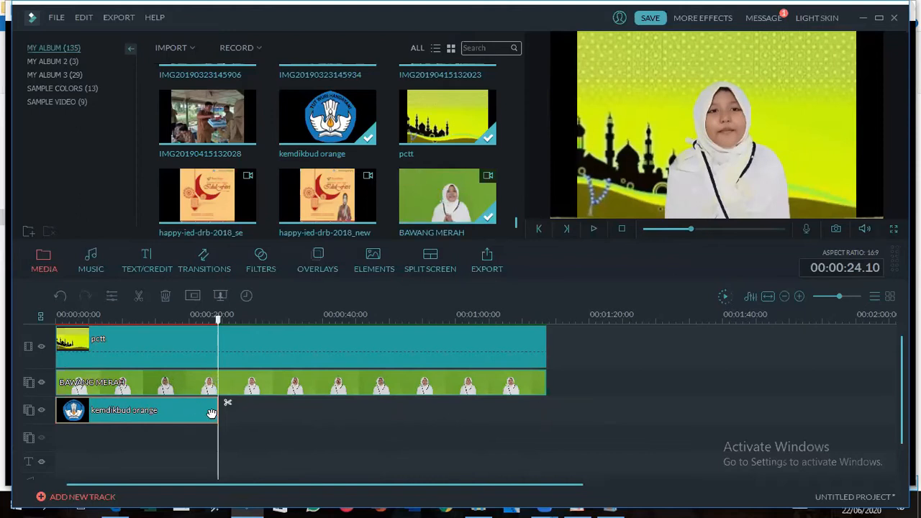
pyautogui.moveTo(216, 410); pyautogui.dragTo(546, 424)
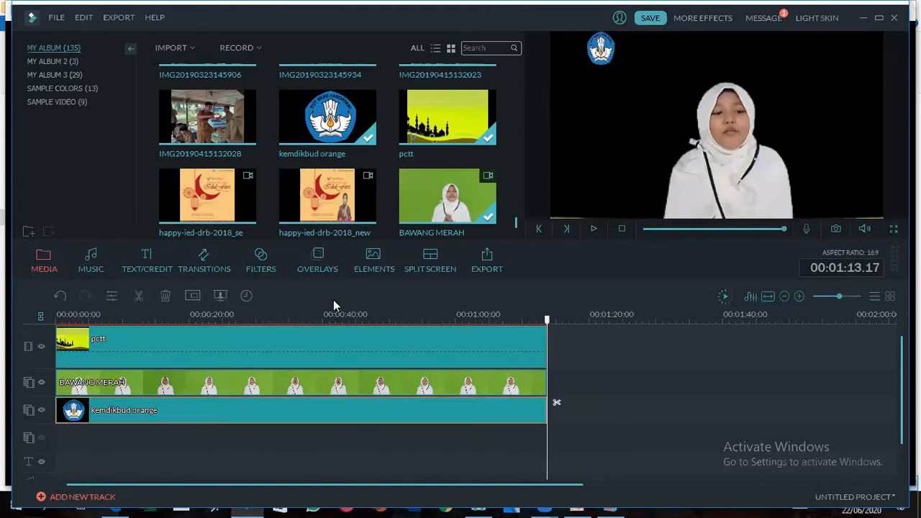
# Step: Return the playhead to the start and insert the Opener 7 template at the beginning of the video track, before the pctt clip
pyautogui.moveTo(559, 314); pyautogui.dragTo(59, 346)
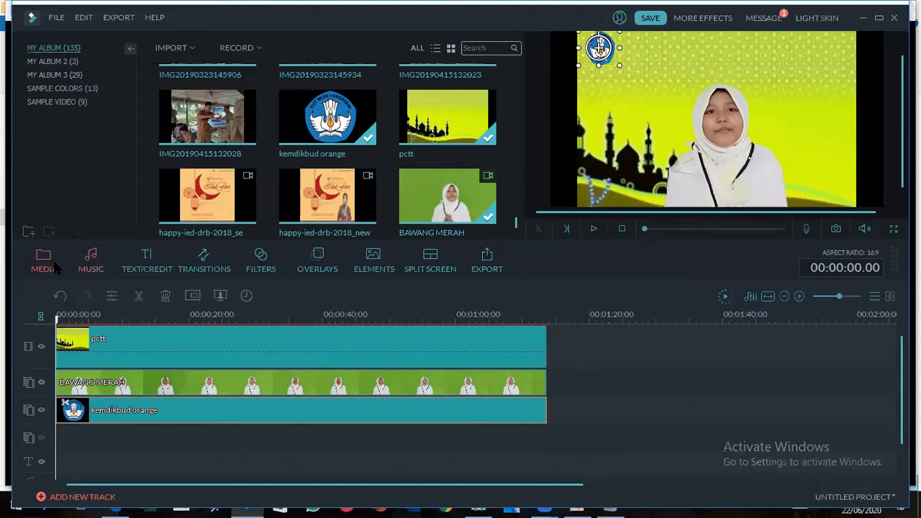
pyautogui.click(150, 264)
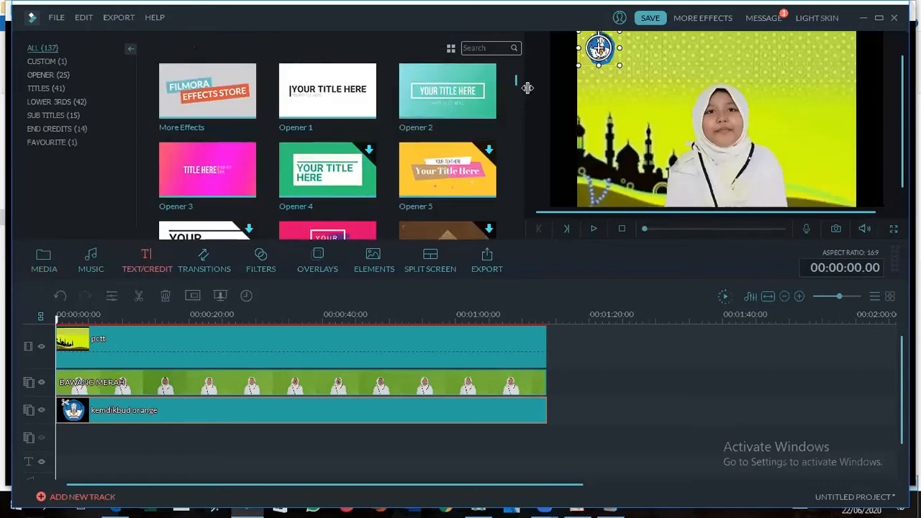
pyautogui.moveTo(515, 82); pyautogui.dragTo(514, 225)
pyautogui.scroll(-2, 452, 119)
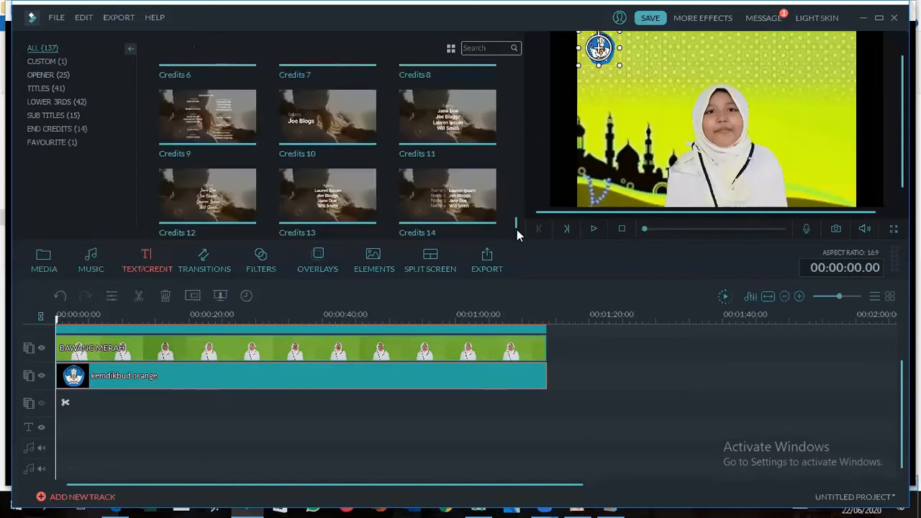
pyautogui.moveTo(516, 225); pyautogui.dragTo(528, 87)
pyautogui.moveTo(302, 161)
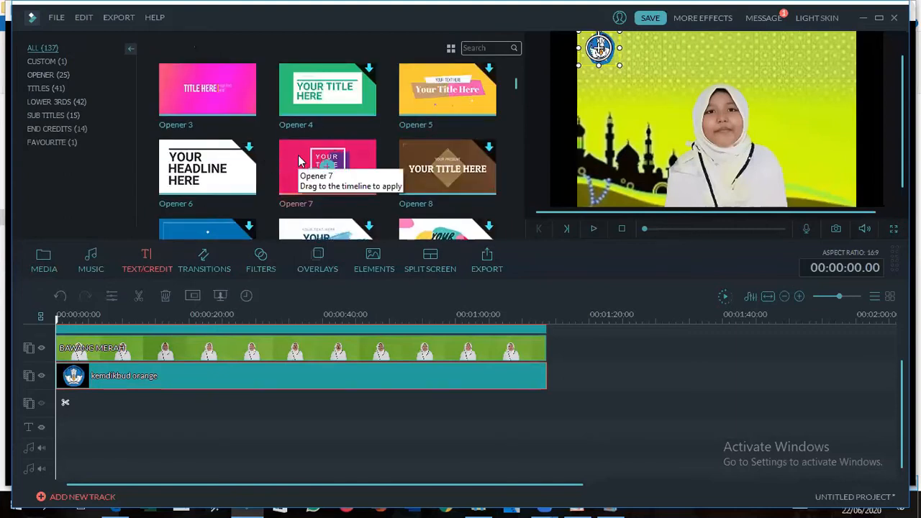
pyautogui.rightClick(299, 157)
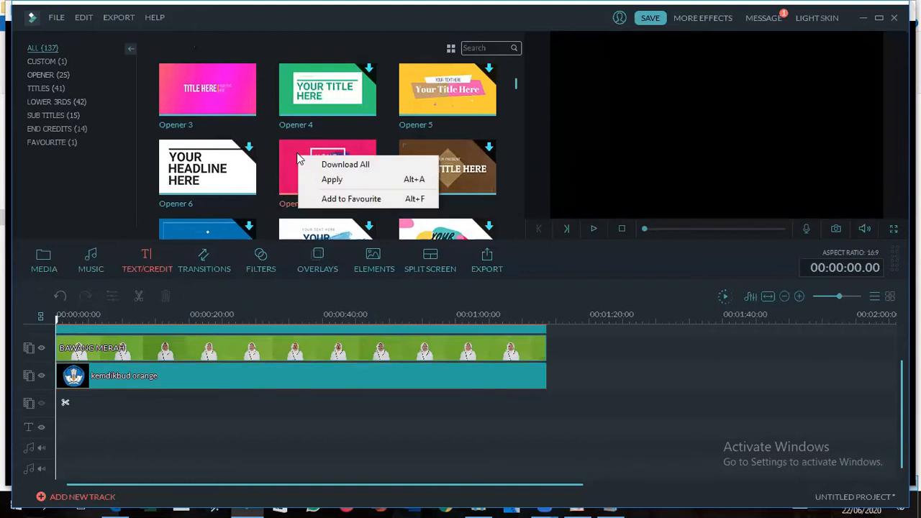
pyautogui.click(293, 142)
pyautogui.moveTo(298, 191); pyautogui.dragTo(62, 339)
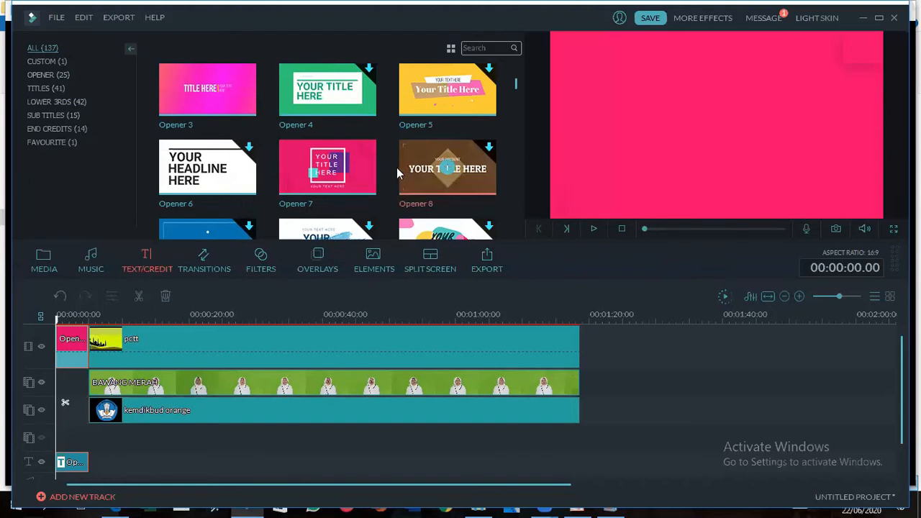
pyautogui.click(64, 353)
pyautogui.press('Delete')
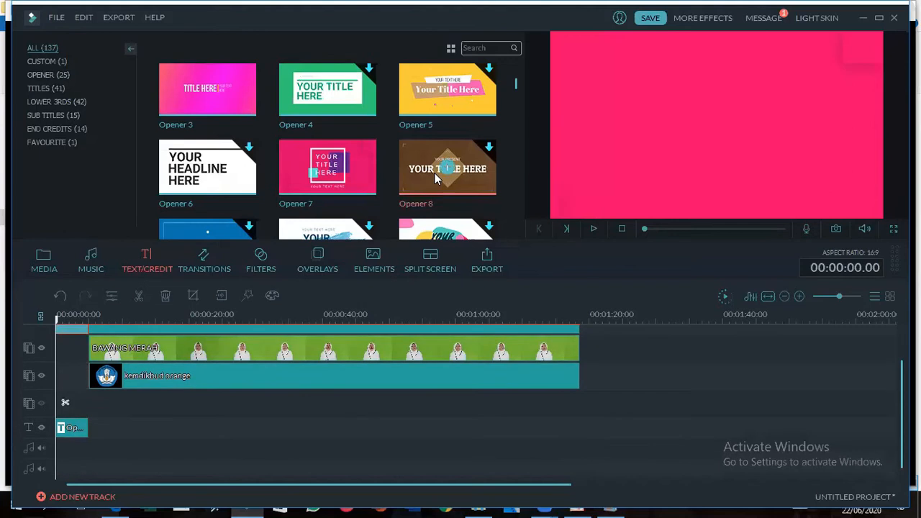
# Step: Add the Title 2 template to the text track at 00:00:13.18, over the presenter clip
pyautogui.scroll(-2, 515, 87)
pyautogui.scroll(-8, 515, 87)
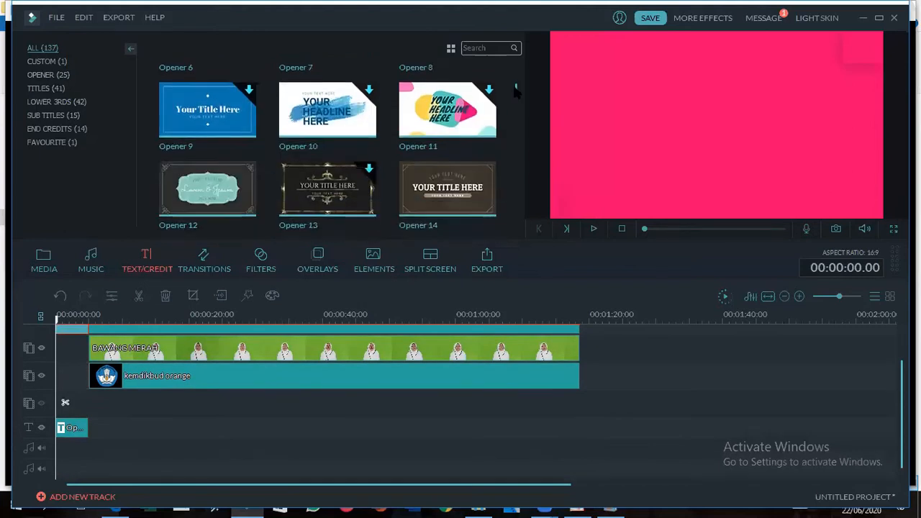
pyautogui.scroll(1, 513, 108)
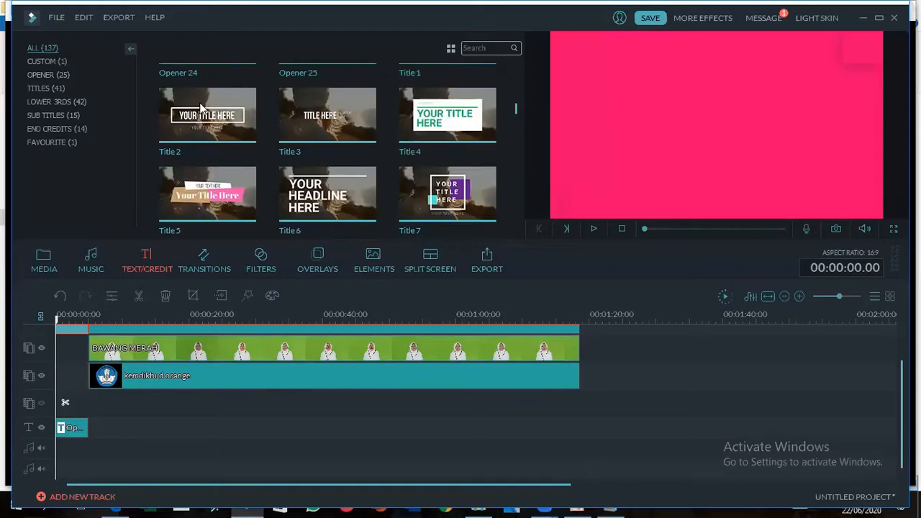
pyautogui.moveTo(195, 122); pyautogui.dragTo(150, 426)
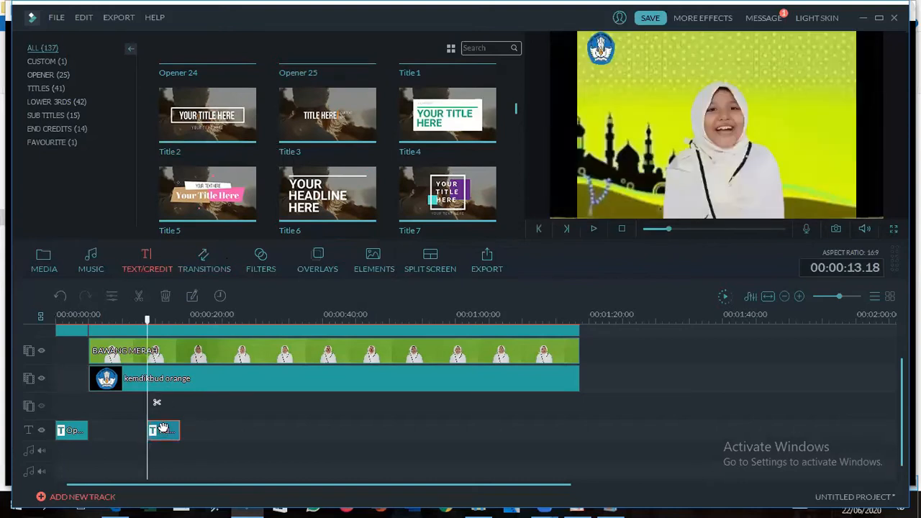
# Step: Replace the main text of the Title 2 clip with "CARA MEMBUAT DONAT"
pyautogui.doubleClick(162, 430)
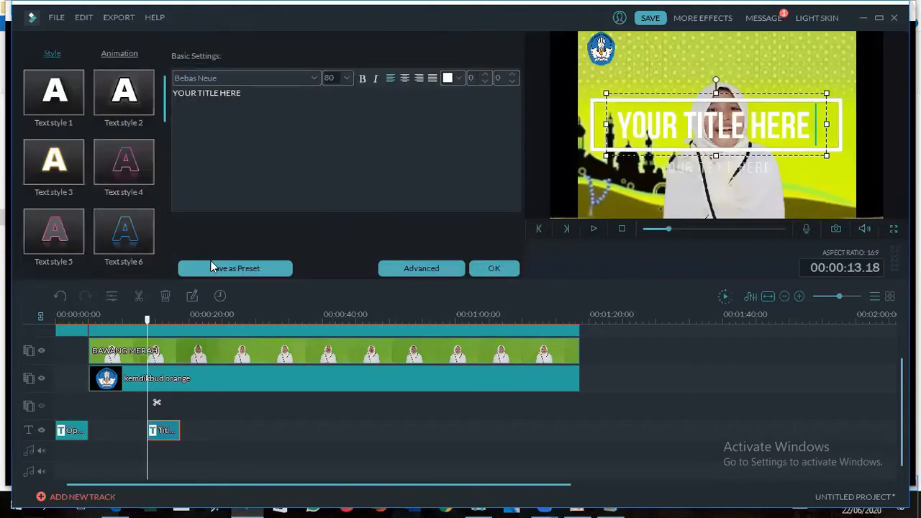
pyautogui.hotkey('ctrl', 'a')
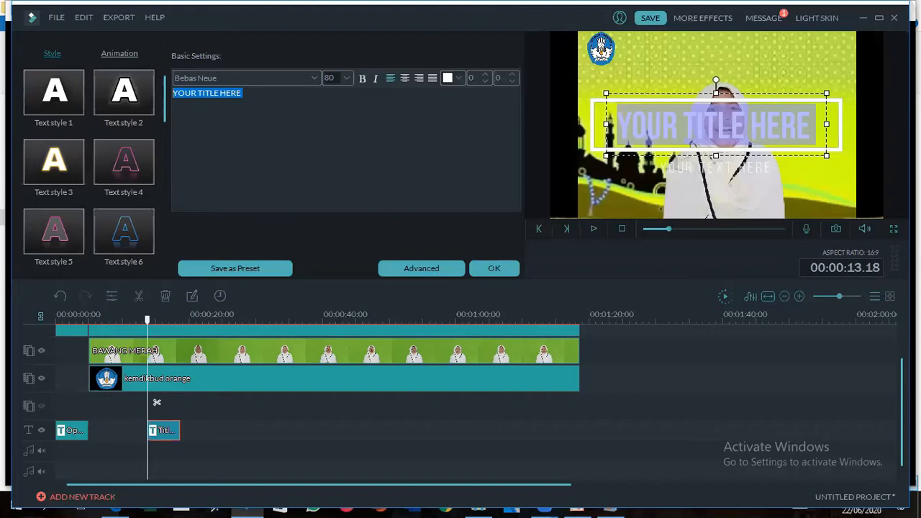
pyautogui.write('CARA M')
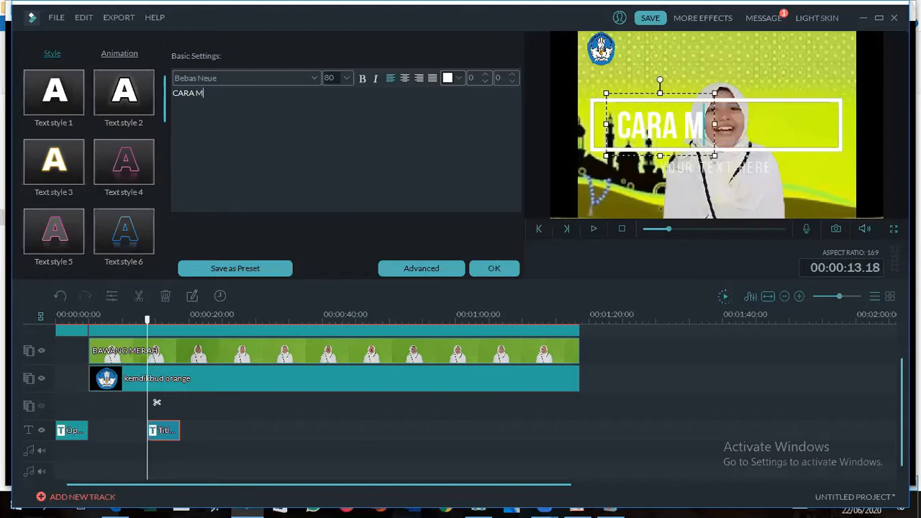
pyautogui.write('EMBUAT')
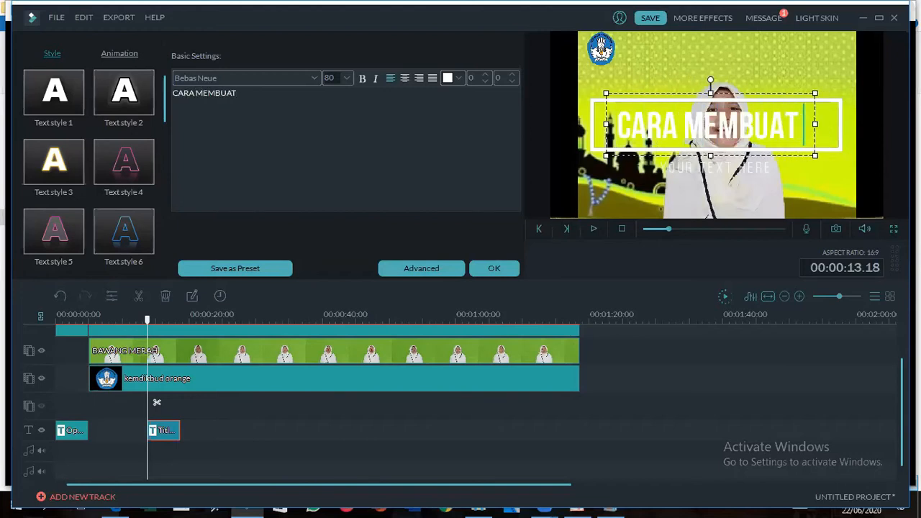
pyautogui.write(' DONAT')
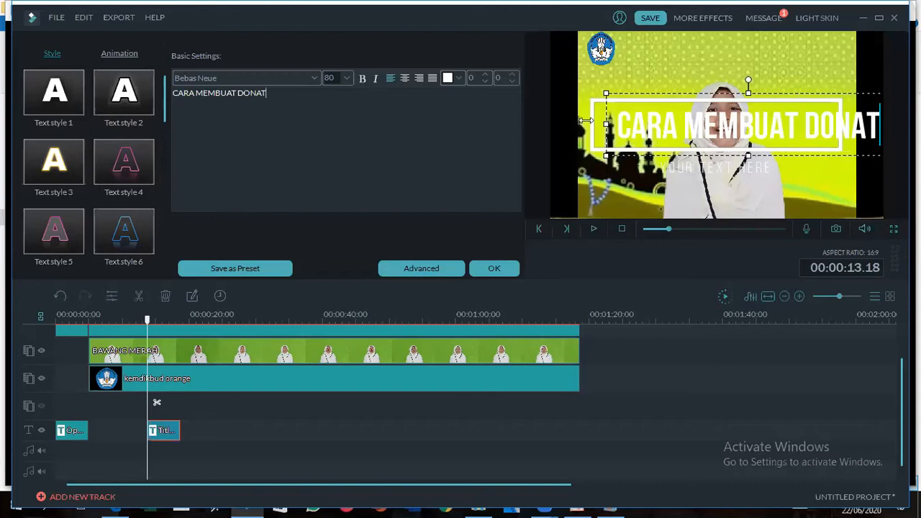
# Step: Shrink the title text, move it to the picture's lower edge and place the rectangular frame around it
pyautogui.moveTo(606, 123); pyautogui.dragTo(615, 159)
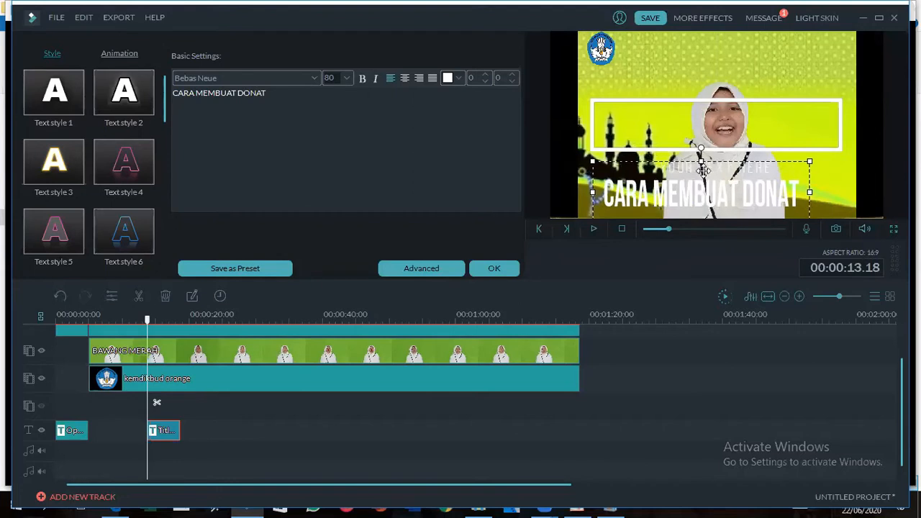
pyautogui.moveTo(700, 161); pyautogui.dragTo(700, 181)
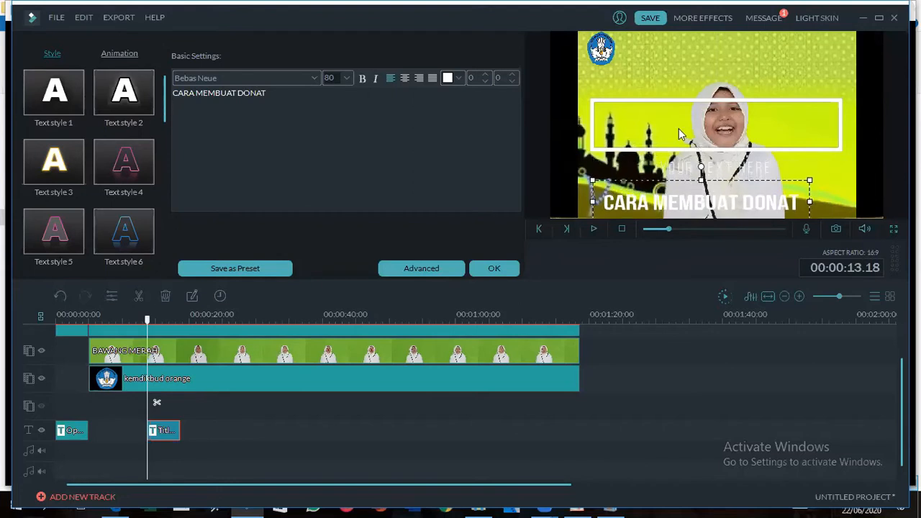
pyautogui.click(675, 100)
pyautogui.moveTo(675, 108); pyautogui.dragTo(700, 171)
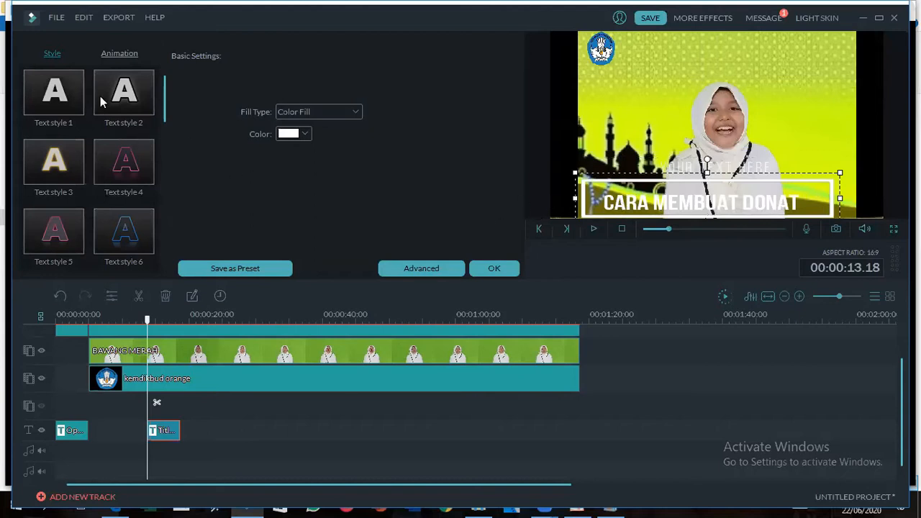
# Step: Change the color of the whole "CARA MEMBUAT DONAT" text to black
pyautogui.click(624, 197)
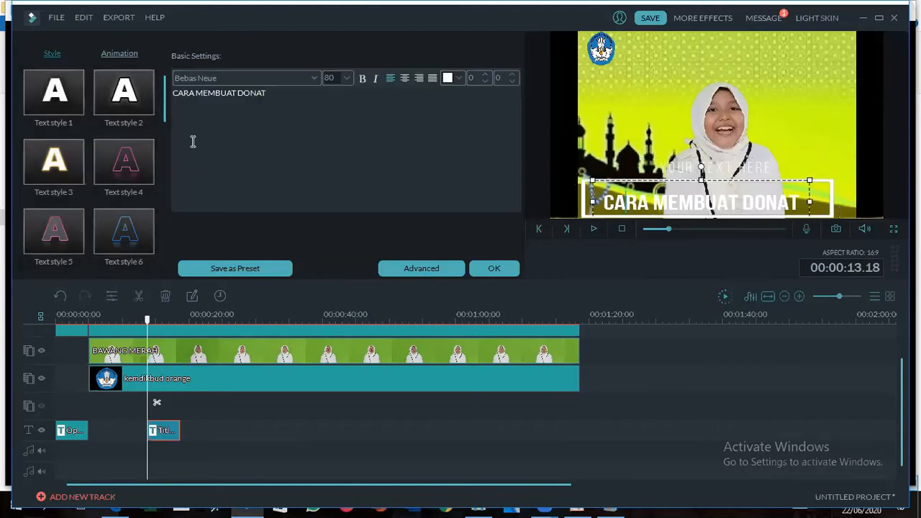
pyautogui.click(217, 97)
pyautogui.moveTo(279, 109); pyautogui.dragTo(153, 104)
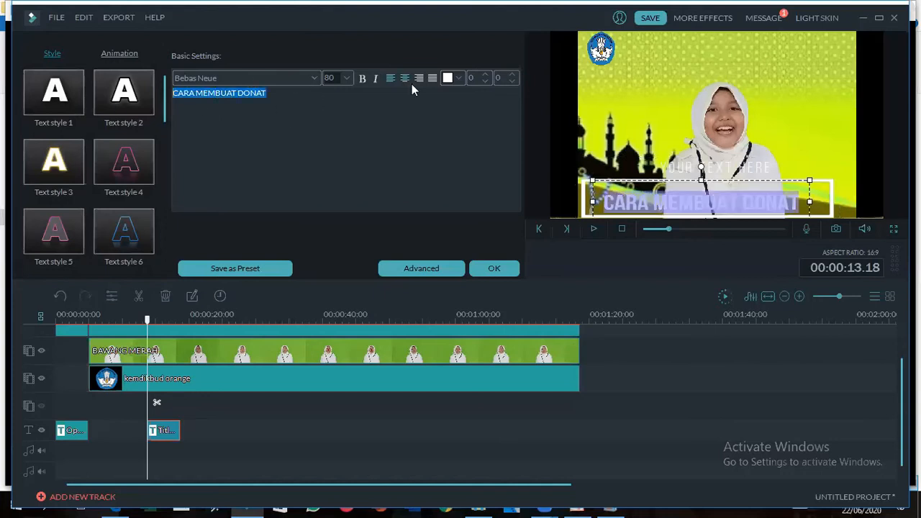
pyautogui.click(460, 79)
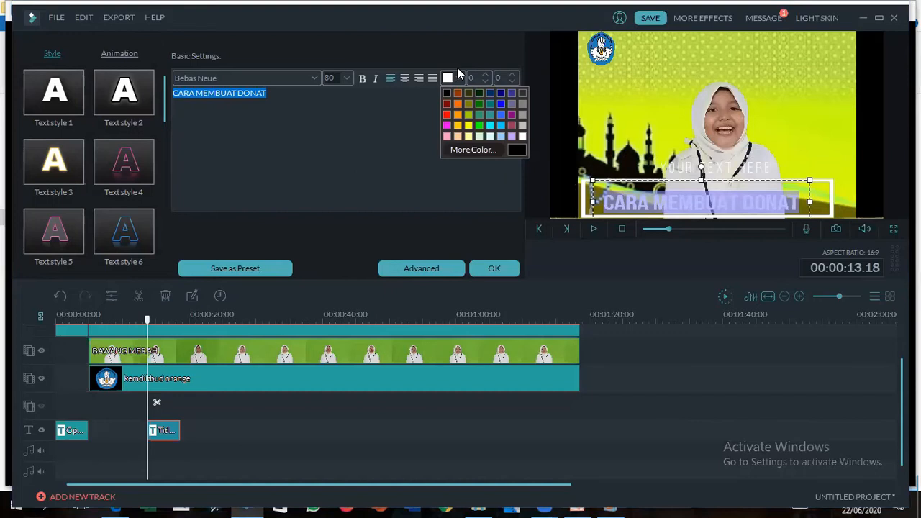
pyautogui.click(447, 93)
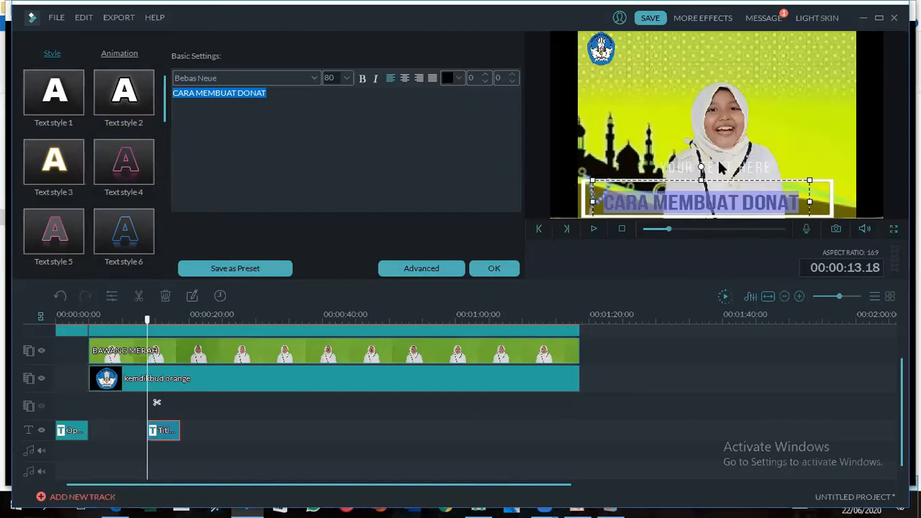
# Step: Set the color fill of the rectangular frame around the title to red
pyautogui.click(579, 192)
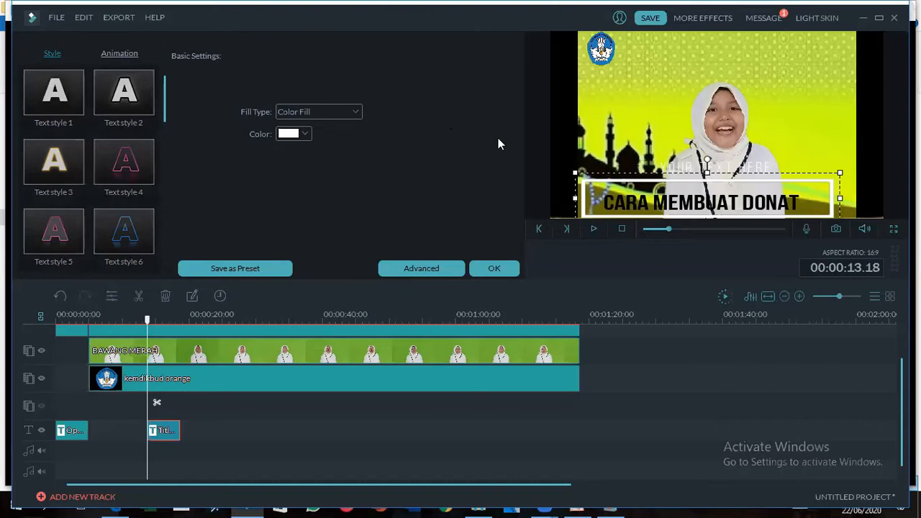
pyautogui.click(306, 135)
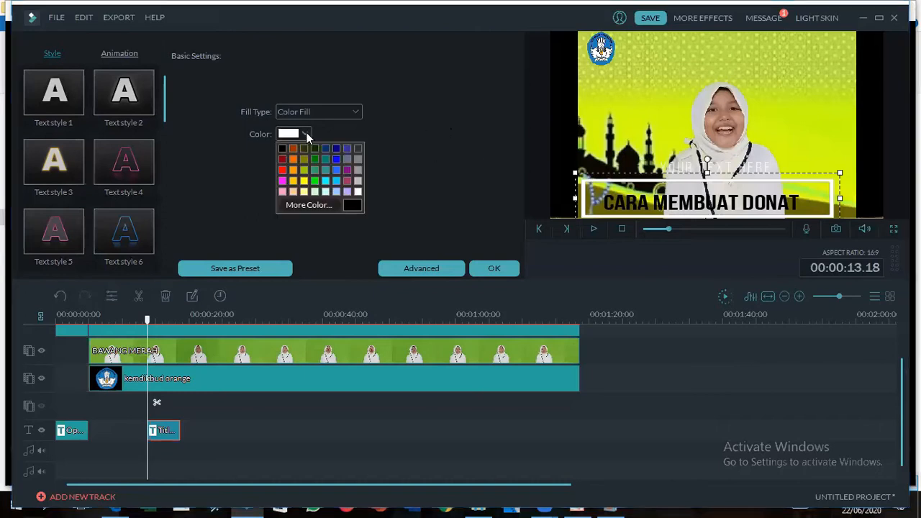
pyautogui.click(282, 171)
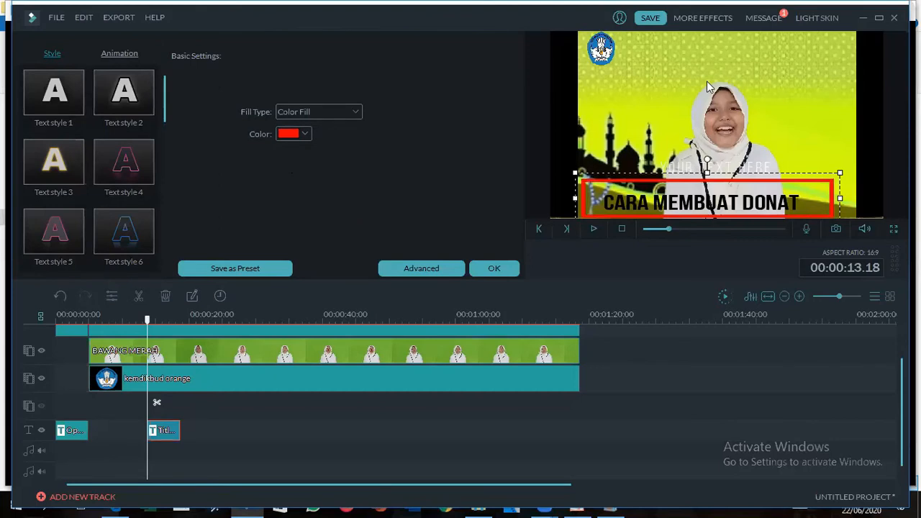
# Step: Remove the "YOUR TEXT HERE" placeholder from the title in the advanced text editor and apply the change
pyautogui.doubleClick(727, 167)
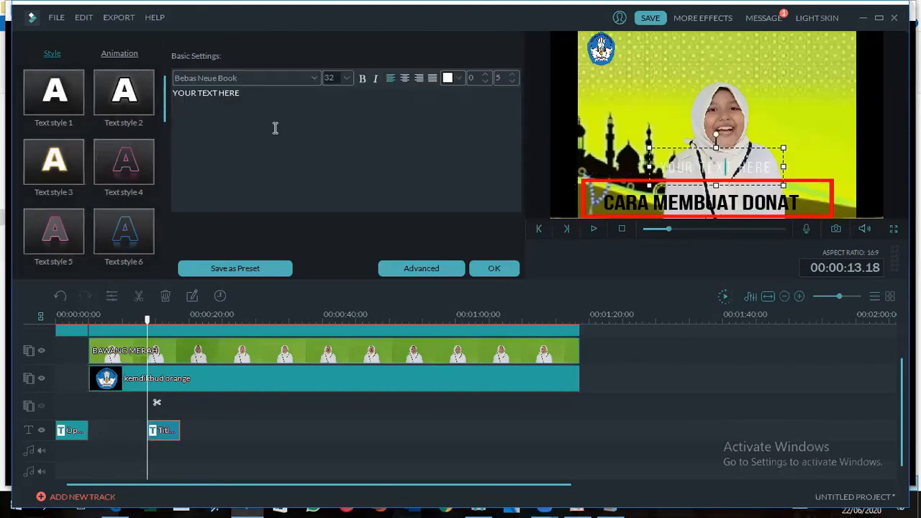
pyautogui.moveTo(764, 147); pyautogui.dragTo(742, 125)
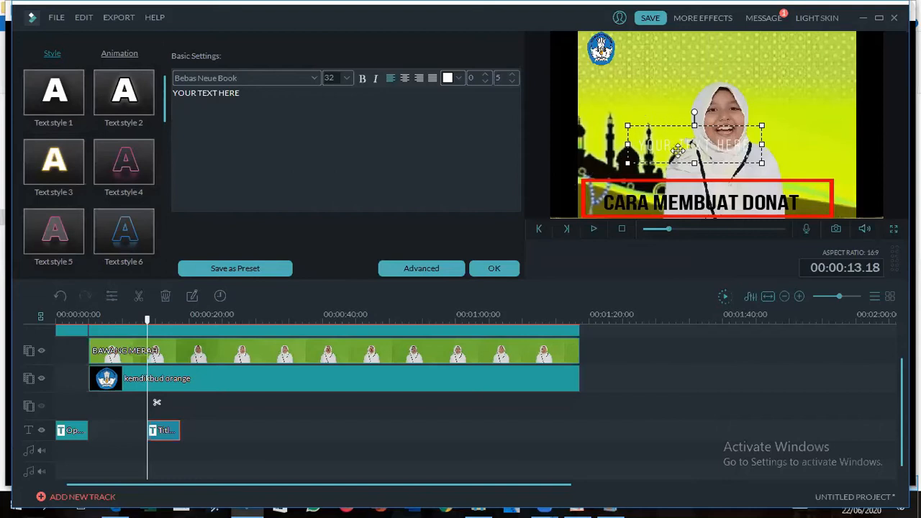
pyautogui.click(421, 268)
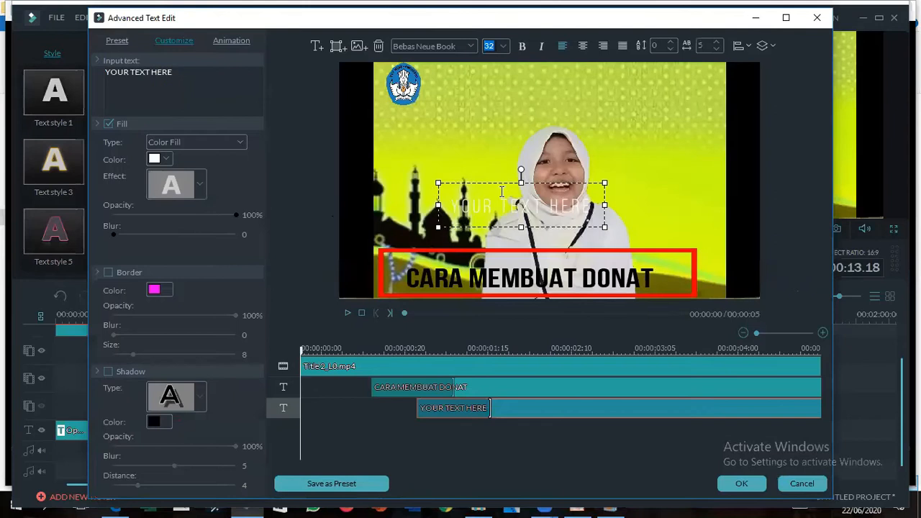
pyautogui.moveTo(502, 192); pyautogui.dragTo(529, 96)
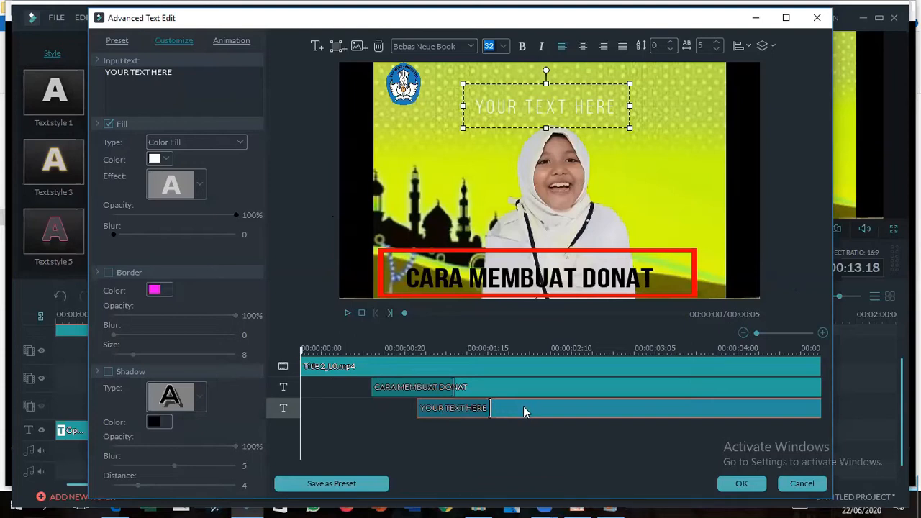
pyautogui.press('Delete')
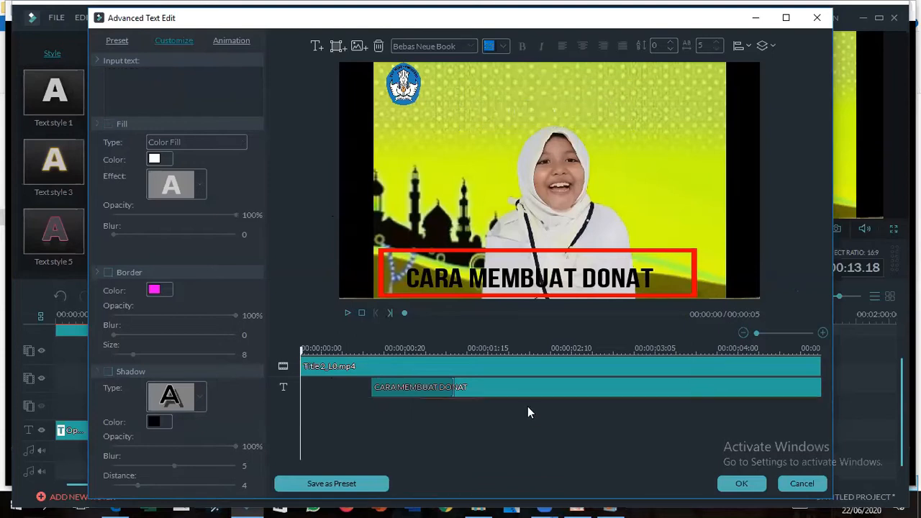
pyautogui.click(735, 481)
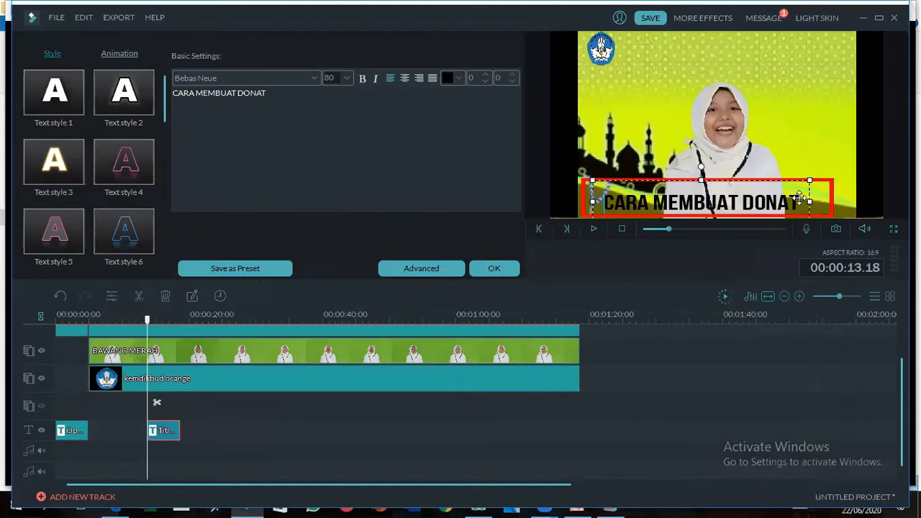
# Step: Narrow the red frame on both sides so it fits closely around "CARA MEMBUAT DONAT"
pyautogui.click(829, 193)
pyautogui.moveTo(837, 194); pyautogui.dragTo(811, 203)
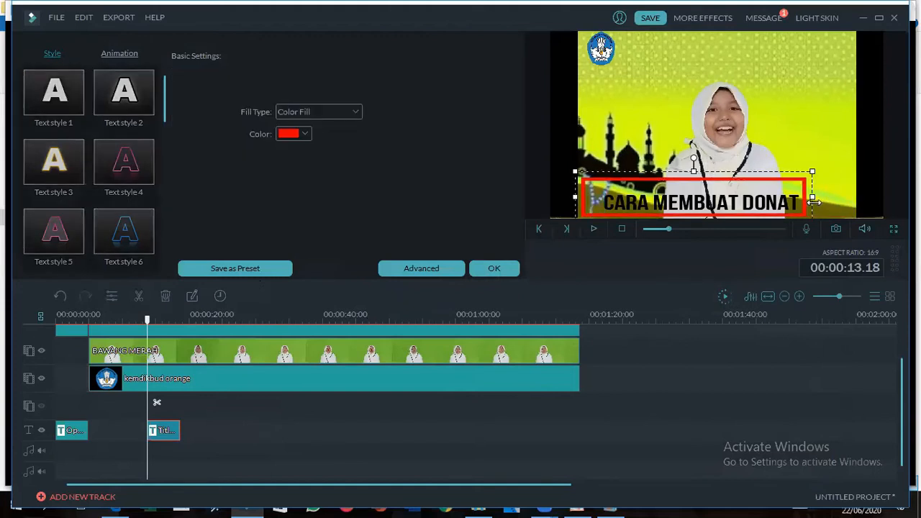
pyautogui.moveTo(577, 195); pyautogui.dragTo(587, 196)
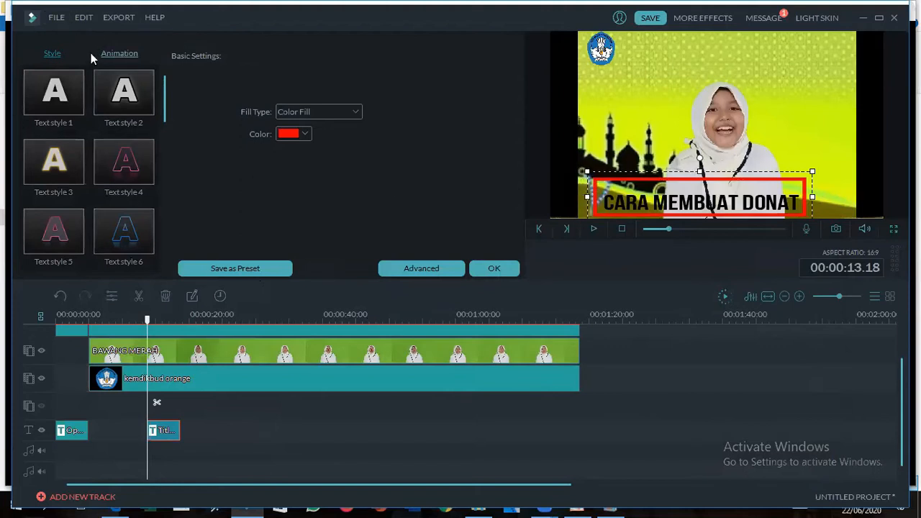
# Step: Apply the Pinwheel animation to the "CARA MEMBUAT DONAT" text in the advanced text editor and close the title's settings
pyautogui.click(119, 54)
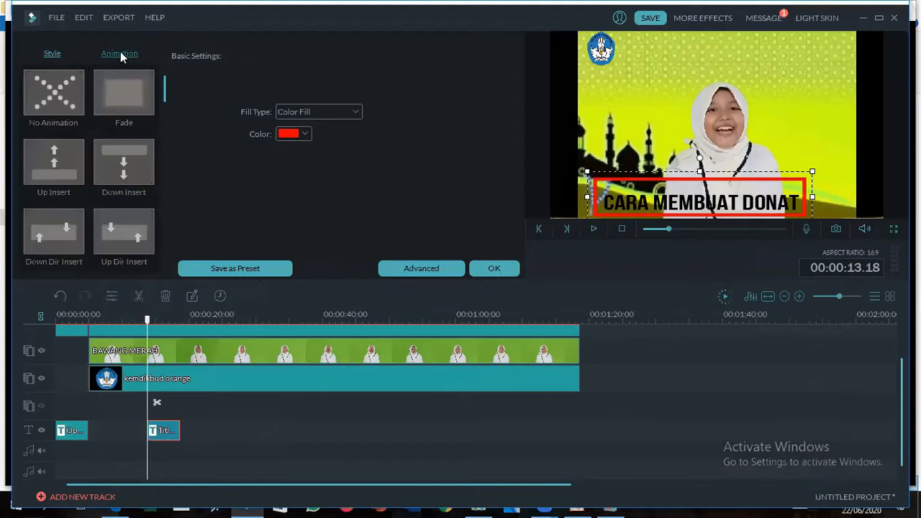
pyautogui.click(395, 269)
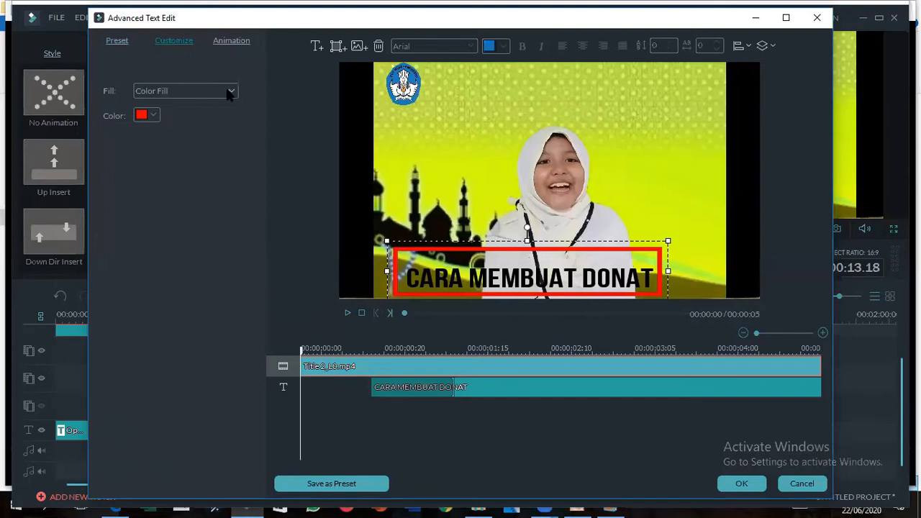
pyautogui.click(231, 41)
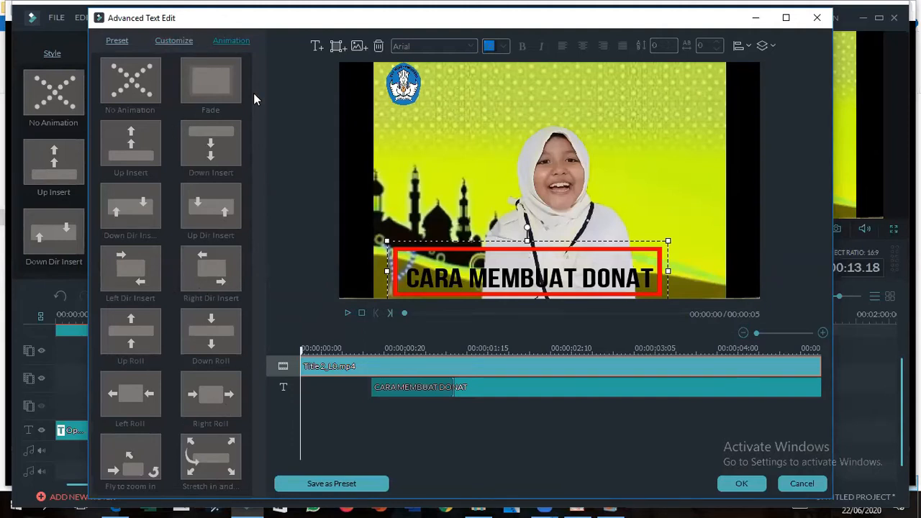
pyautogui.click(391, 388)
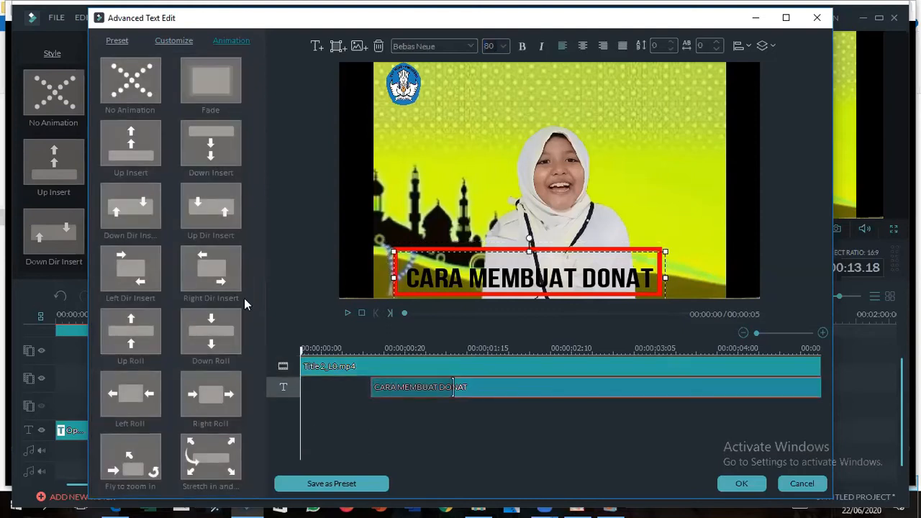
pyautogui.moveTo(258, 93); pyautogui.dragTo(242, 283)
pyautogui.moveTo(124, 453)
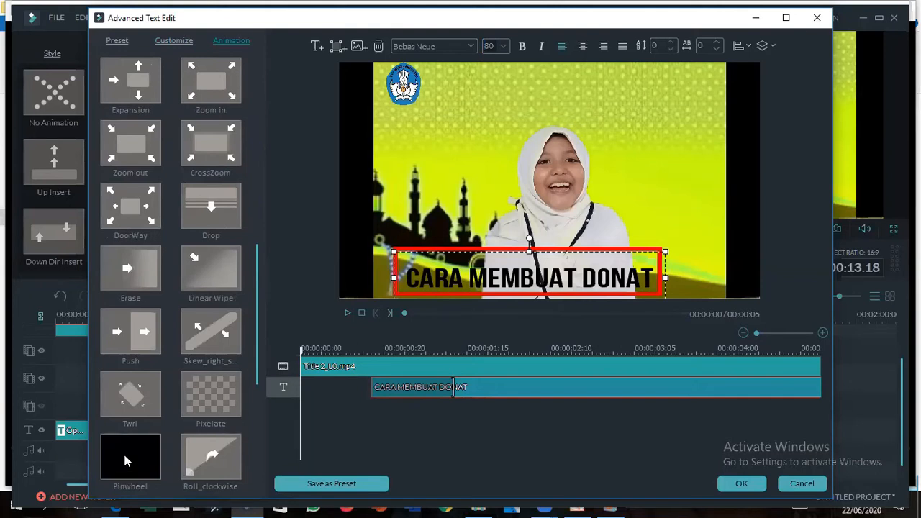
pyautogui.doubleClick(126, 461)
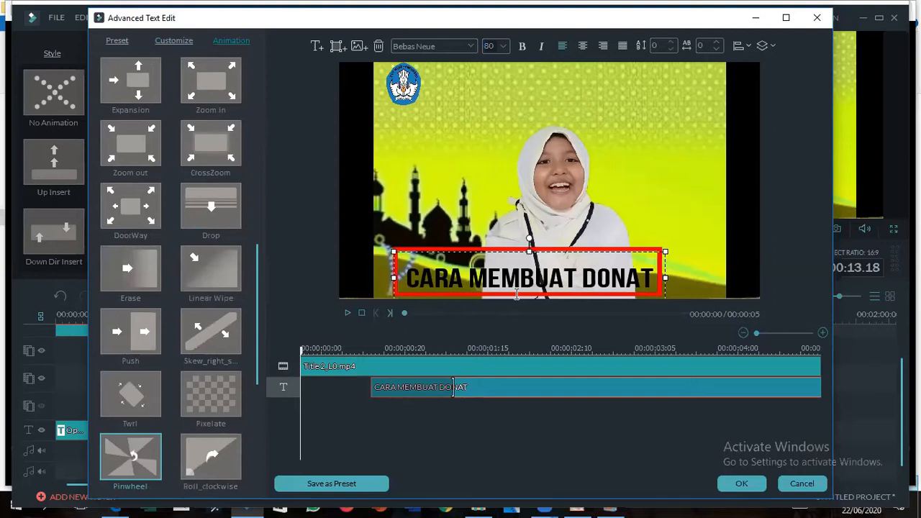
pyautogui.click(740, 484)
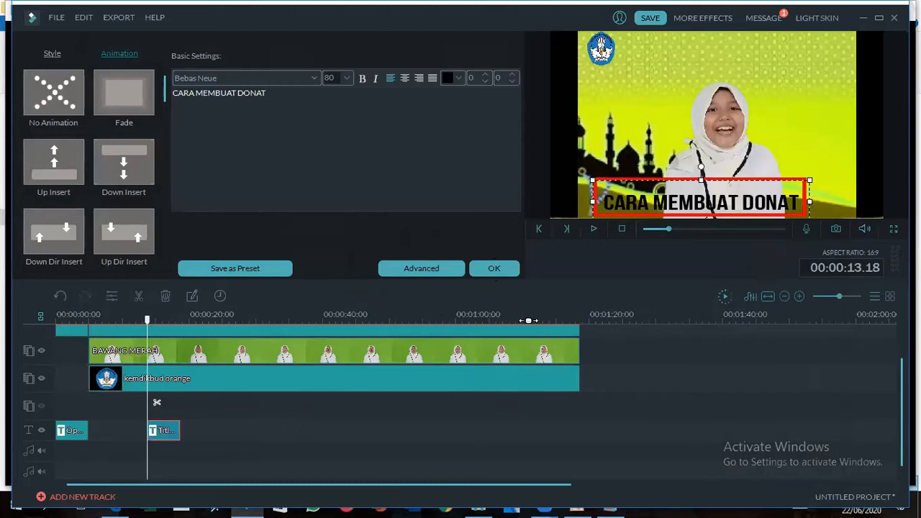
pyautogui.click(502, 269)
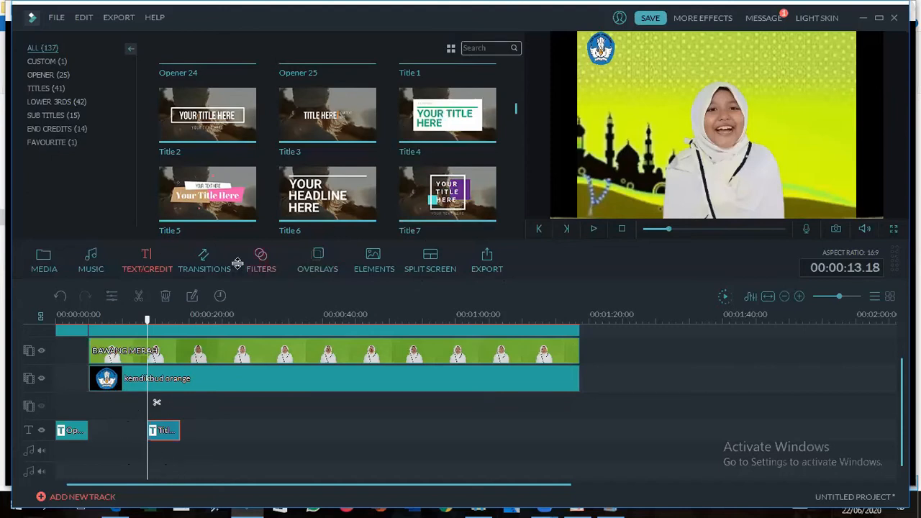
# Step: Review the mask, effect and compositing options of the kemdikbud orange logo clip
pyautogui.click(107, 376)
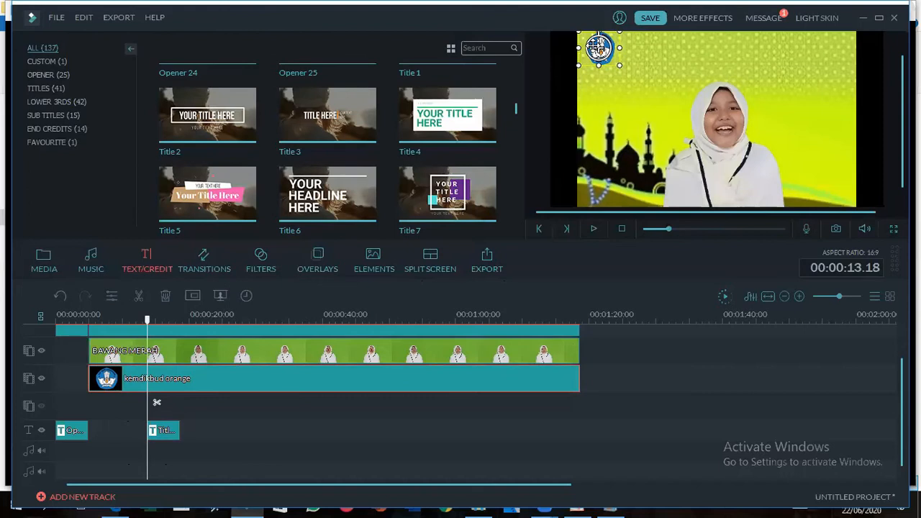
pyautogui.rightClick(136, 389)
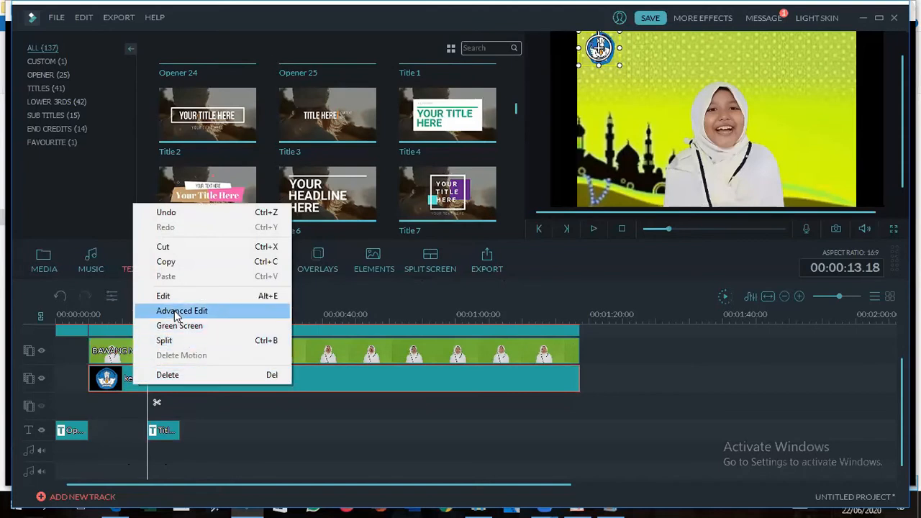
pyautogui.click(180, 311)
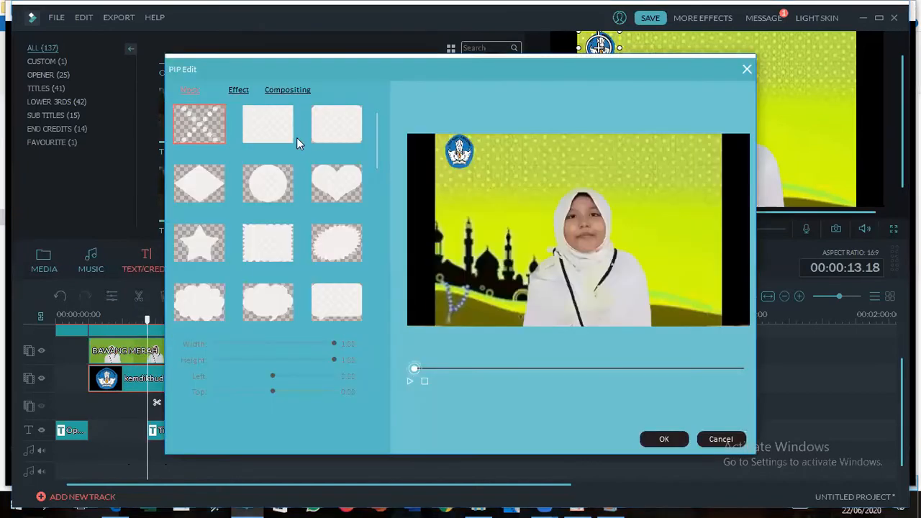
pyautogui.click(237, 89)
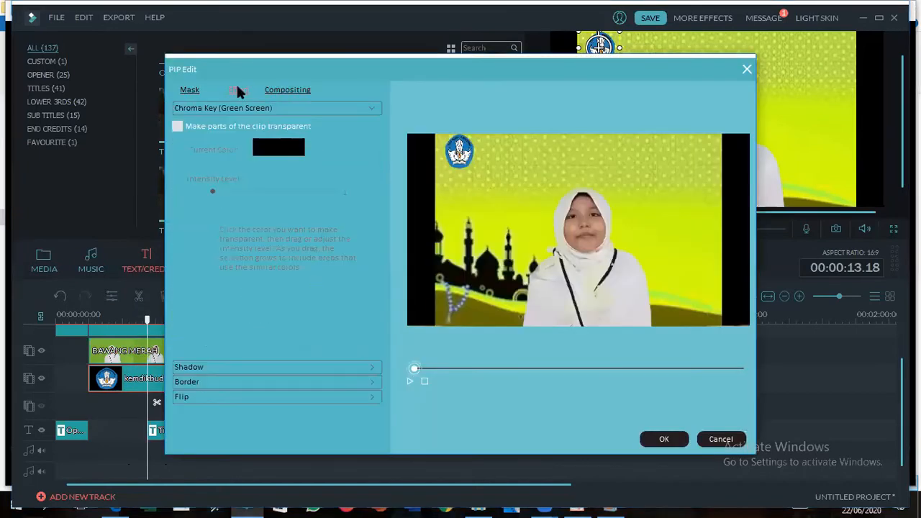
pyautogui.click(283, 93)
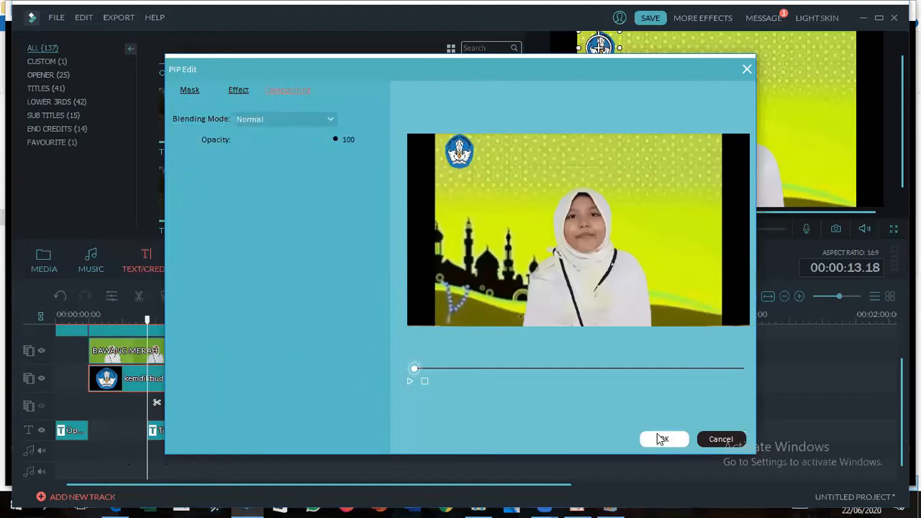
pyautogui.click(661, 437)
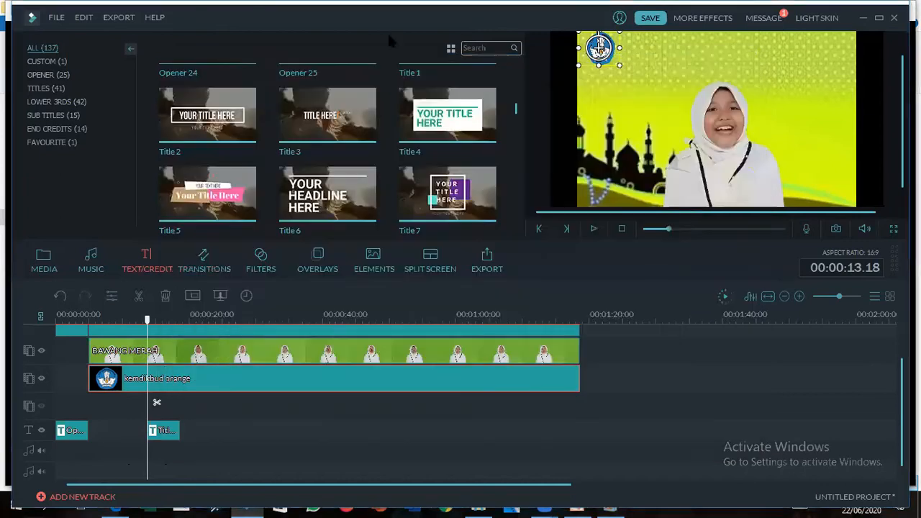
# Step: Add the Aqua 1 overlay at 00:00:13.18 on the timeline and preview it with the title
pyautogui.click(203, 268)
pyautogui.click(270, 264)
pyautogui.click(331, 260)
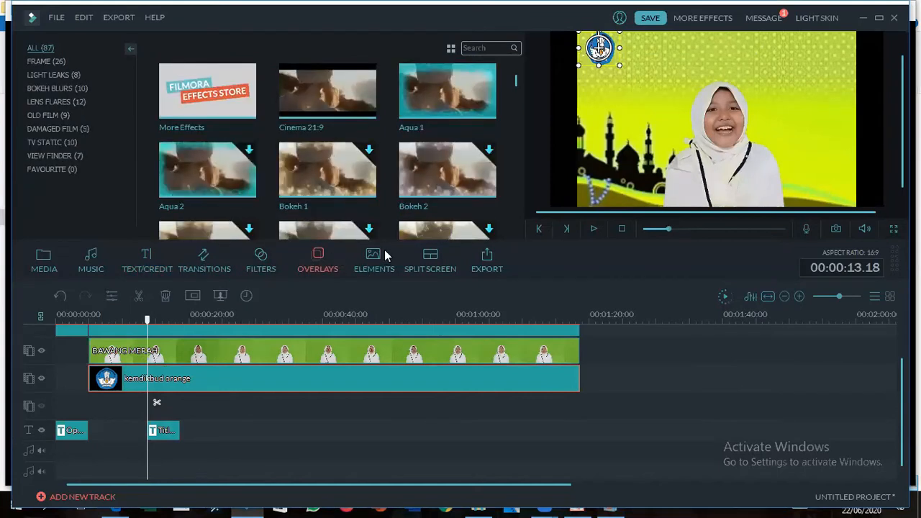
pyautogui.click(443, 103)
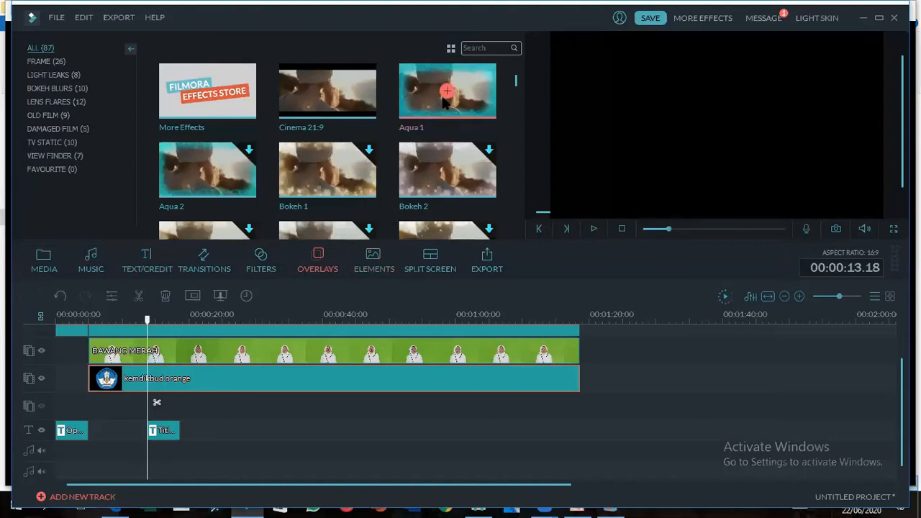
pyautogui.click(447, 92)
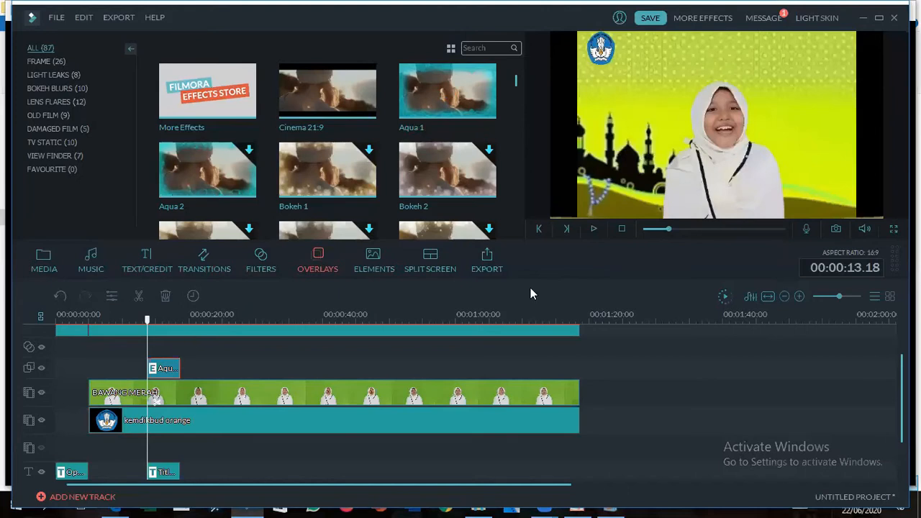
pyautogui.click(592, 228)
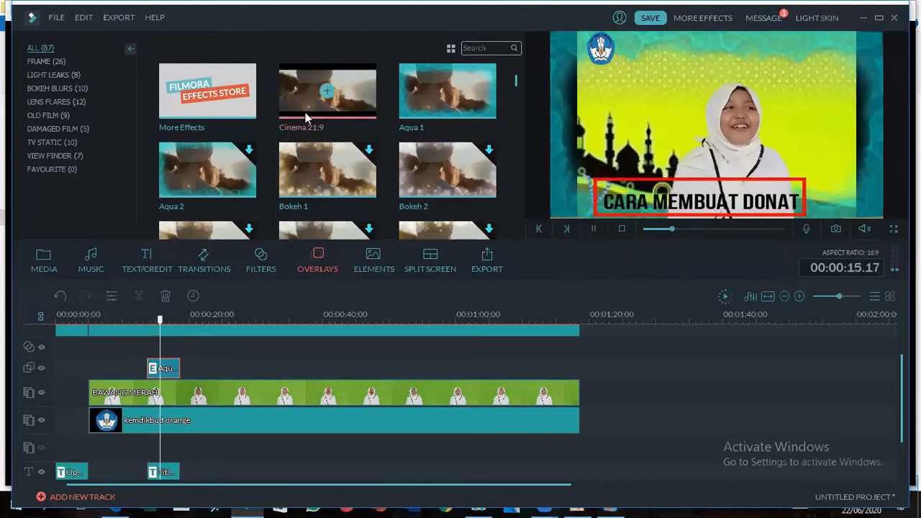
# Step: Add the Film 1 overlay to the overlay track directly after Aqua 1 and check how it looks
pyautogui.scroll(-3, 367, 105)
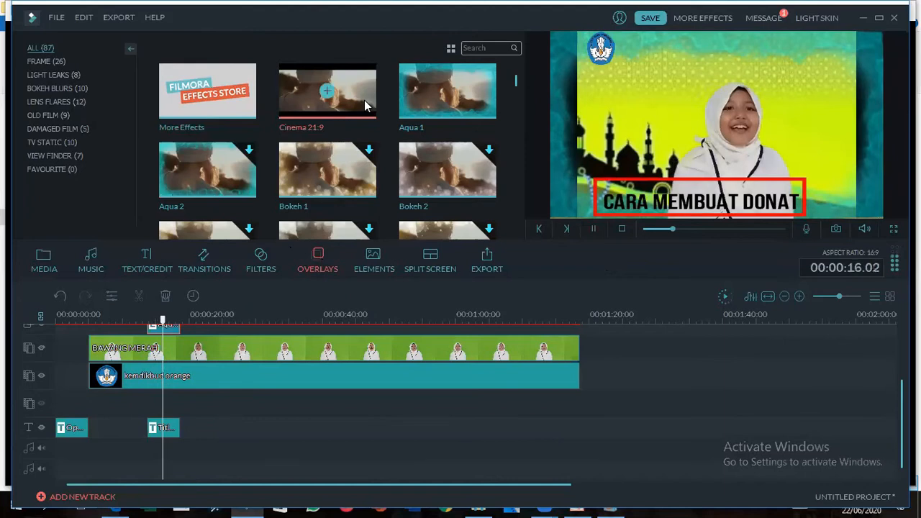
pyautogui.scroll(-3, 515, 88)
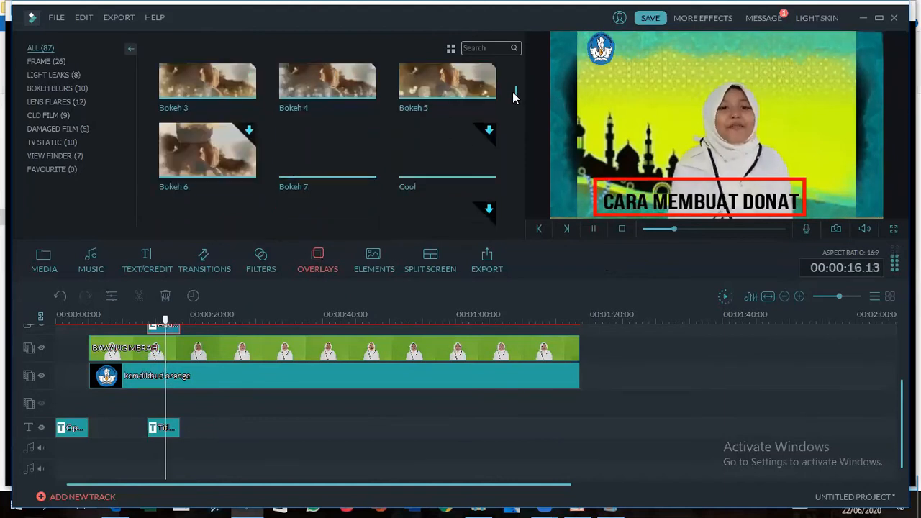
pyautogui.scroll(-2, 514, 99)
pyautogui.click(327, 168)
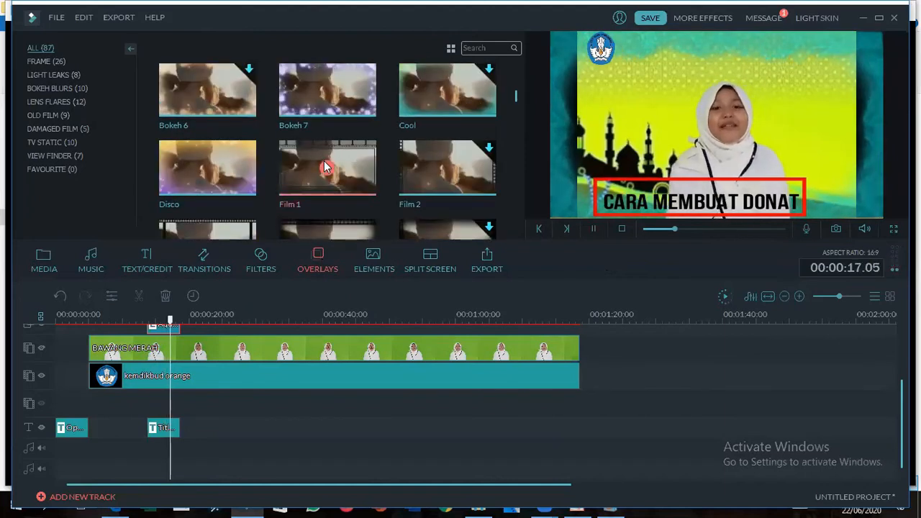
pyautogui.moveTo(170, 318); pyautogui.dragTo(138, 325)
pyautogui.click(340, 171)
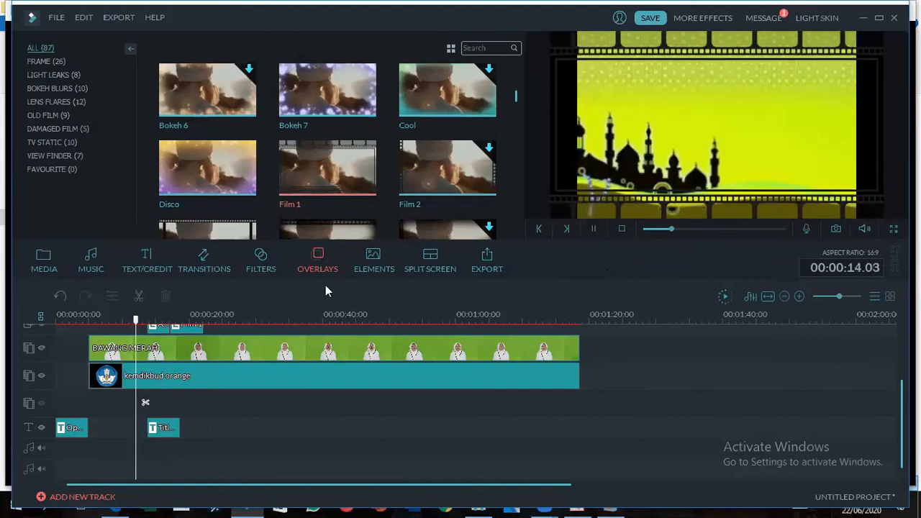
# Step: Stop the preview, return the playhead to 00:00:01.00 in the opener and show the transitions library
pyautogui.click(592, 230)
pyautogui.click(592, 231)
pyautogui.click(594, 232)
pyautogui.moveTo(139, 321); pyautogui.dragTo(66, 321)
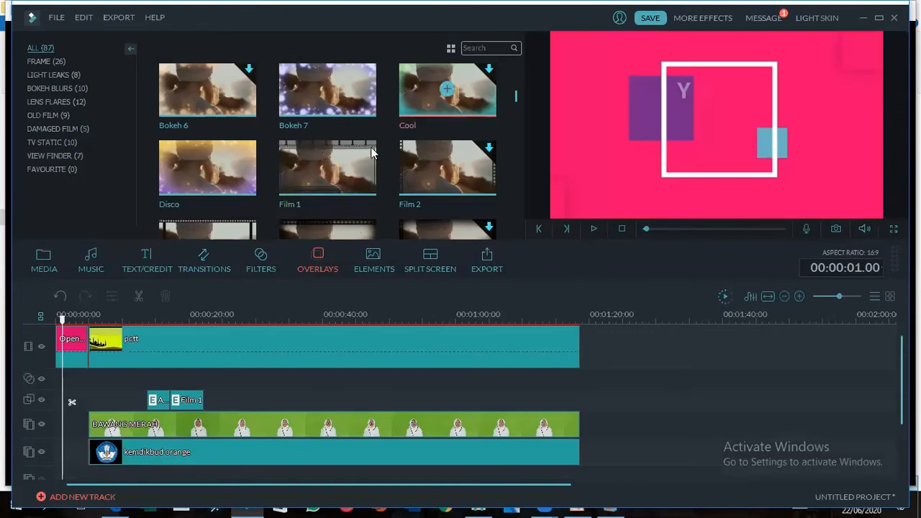
pyautogui.click(205, 266)
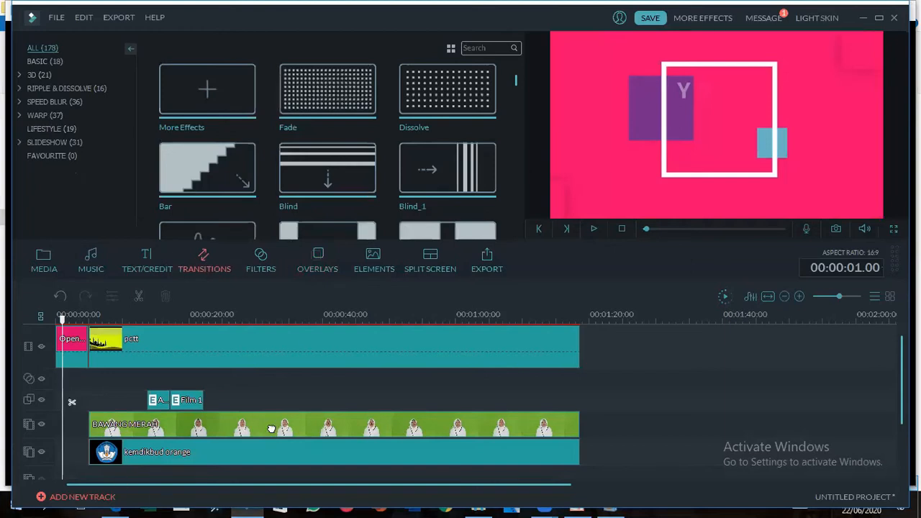
# Step: Split the BAWANG MERAH clip at 00:00:31.08 and move its second part to start at 00:00:48.00, leaving a gap
pyautogui.click(271, 429)
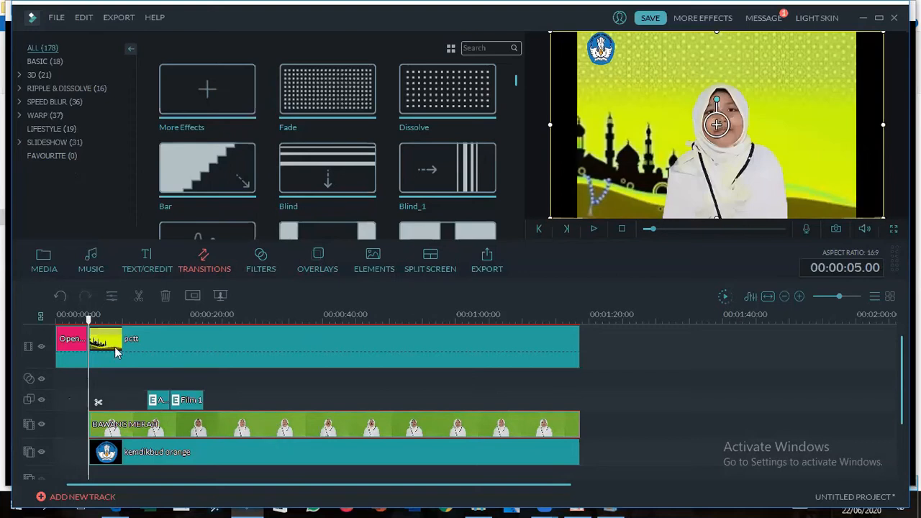
pyautogui.moveTo(89, 316); pyautogui.dragTo(218, 317)
pyautogui.click(266, 343)
pyautogui.click(271, 432)
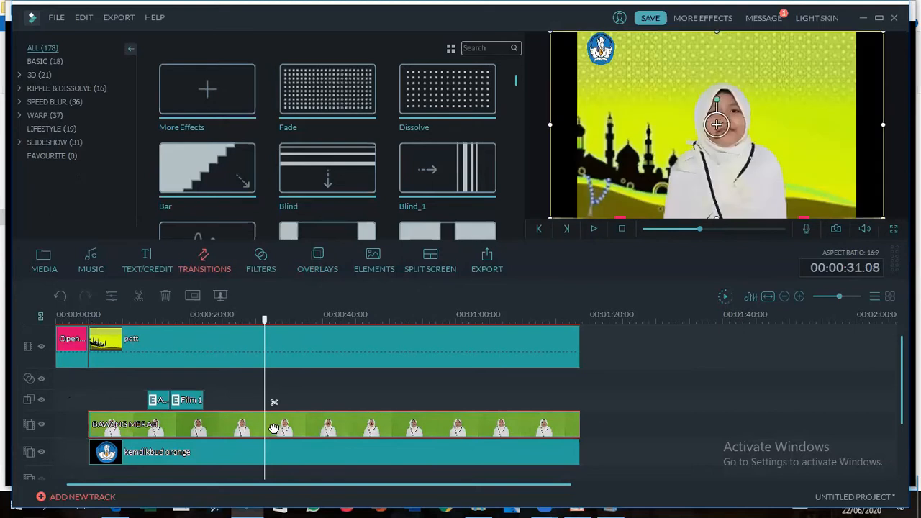
pyautogui.doubleClick(273, 429)
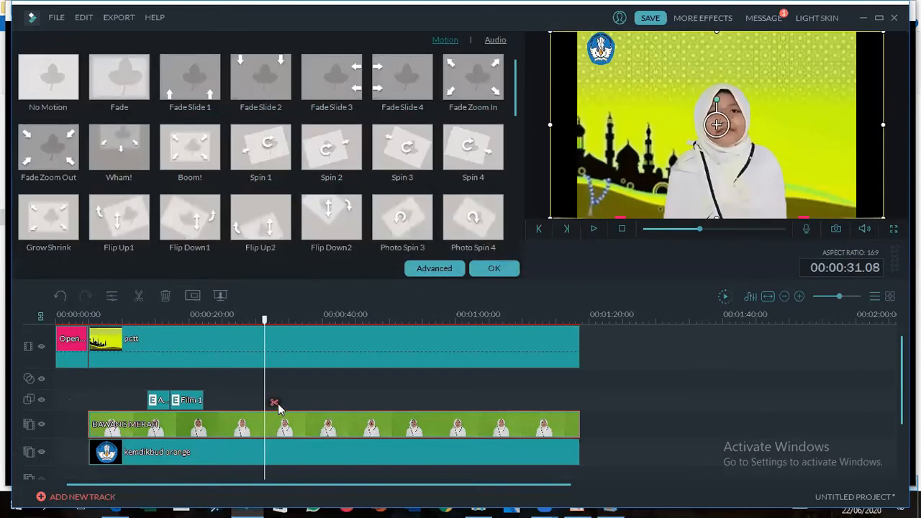
pyautogui.click(275, 404)
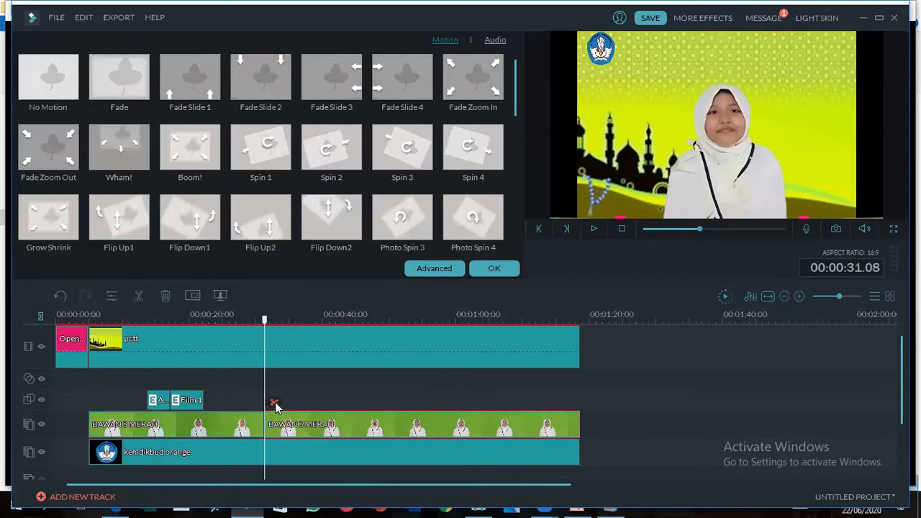
pyautogui.moveTo(295, 424); pyautogui.dragTo(404, 407)
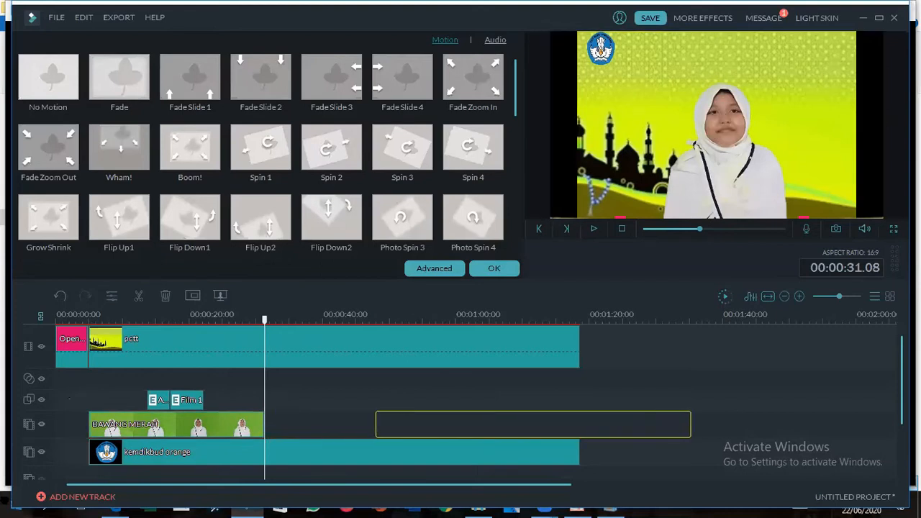
pyautogui.click(482, 272)
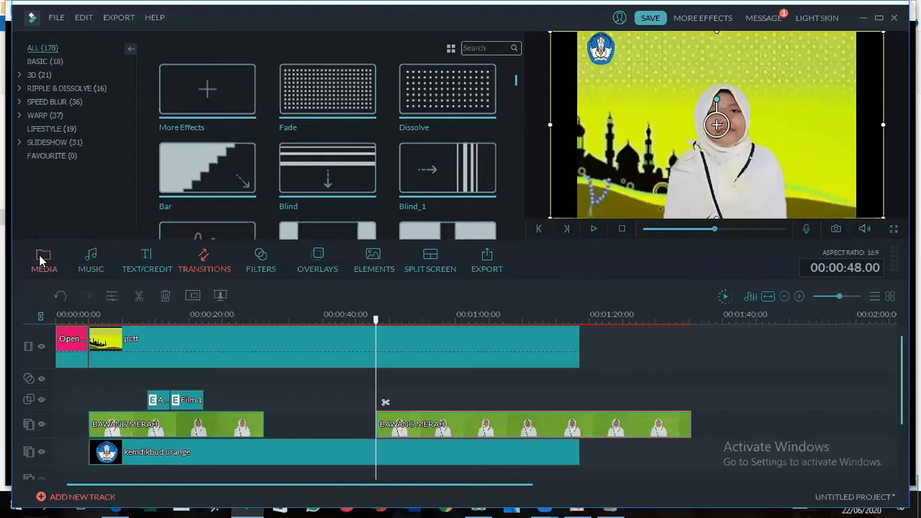
pyautogui.click(41, 261)
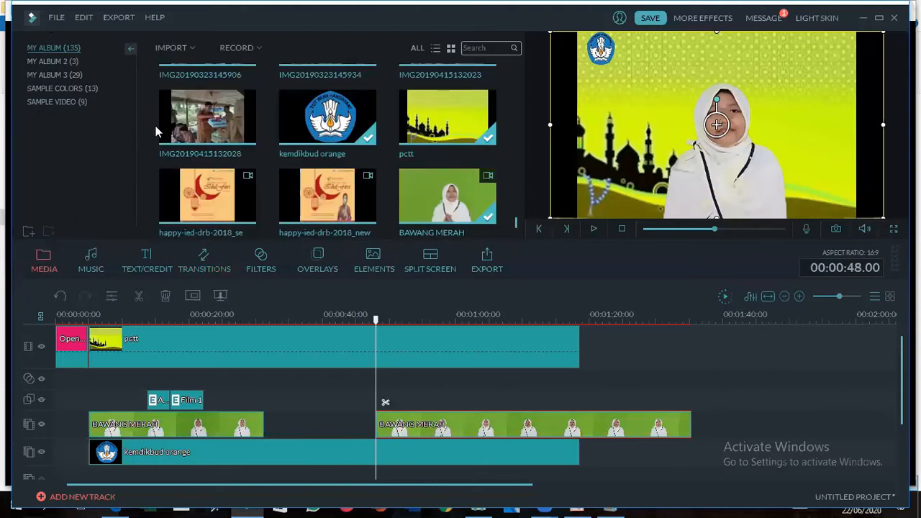
pyautogui.click(205, 115)
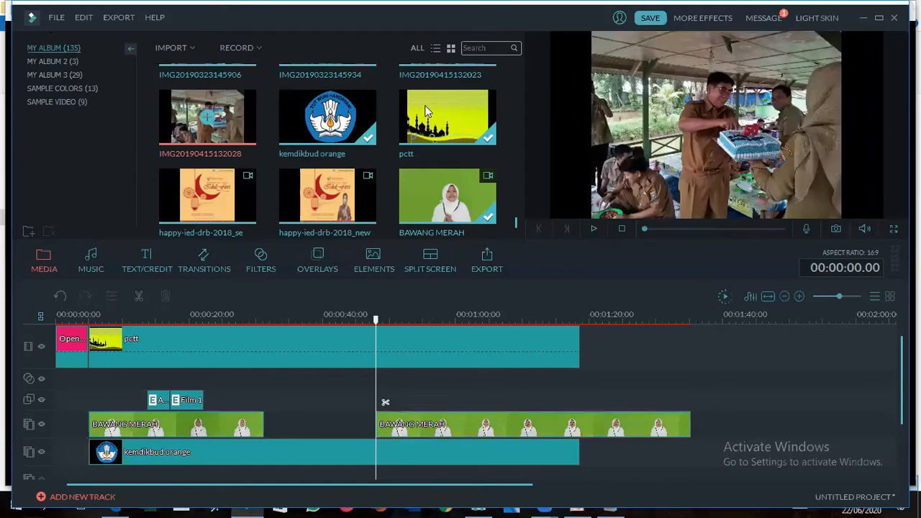
pyautogui.scroll(1, 515, 223)
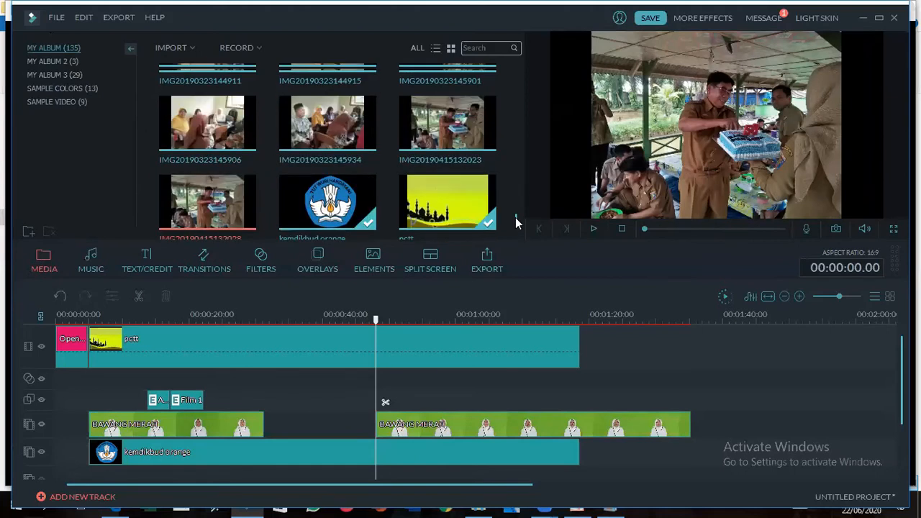
pyautogui.scroll(1, 515, 224)
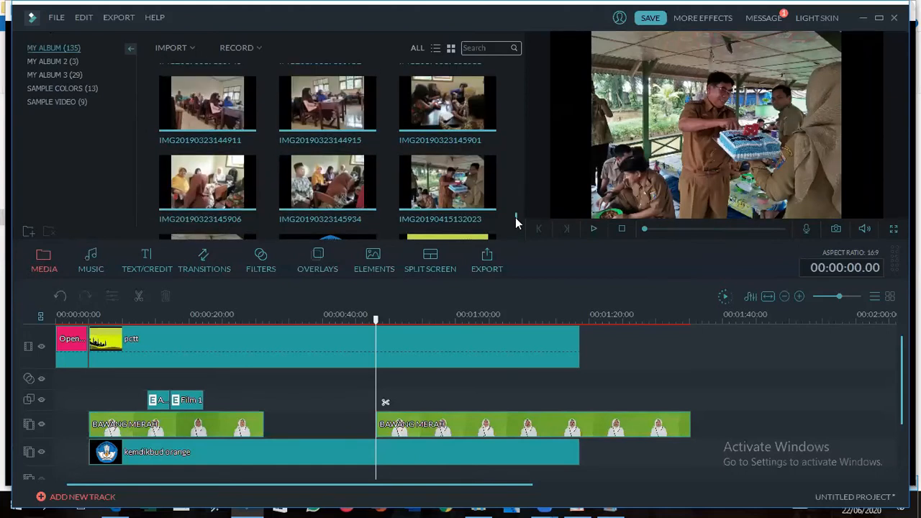
pyautogui.scroll(-2, 518, 223)
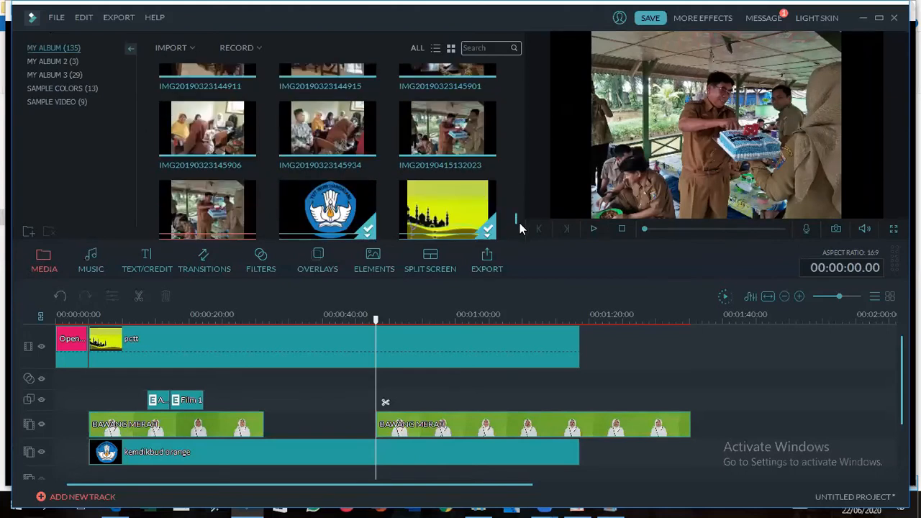
pyautogui.moveTo(179, 104); pyautogui.dragTo(271, 425)
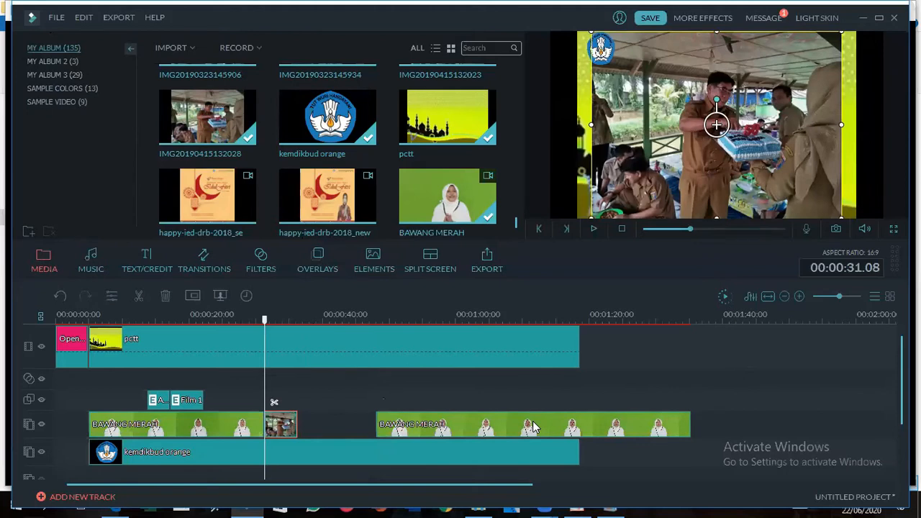
# Step: Move the second BAWANG MERAH part against the photo, and undo both that move and the photo's insertion
pyautogui.moveTo(532, 427); pyautogui.dragTo(556, 362)
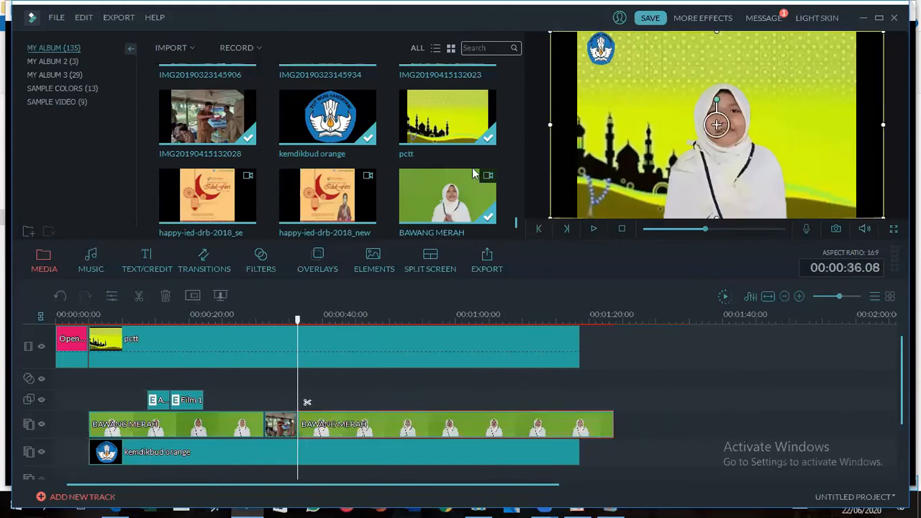
pyautogui.click(279, 428)
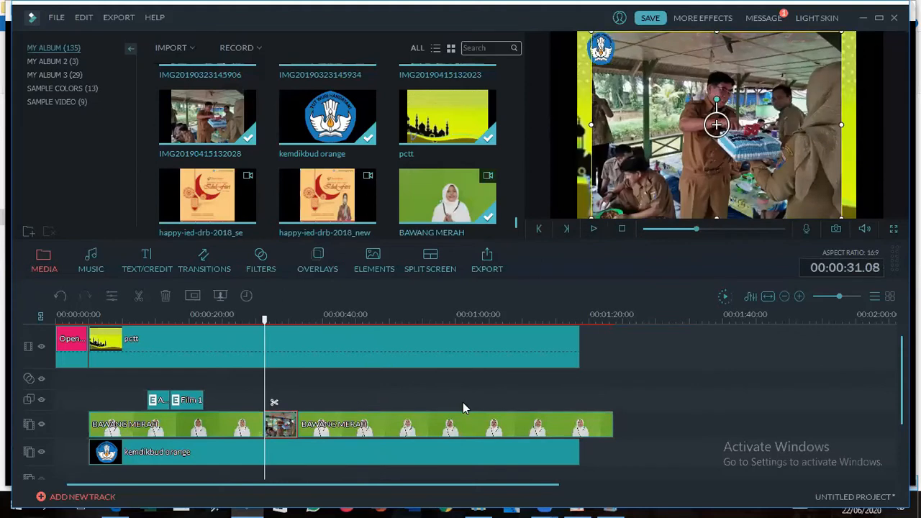
pyautogui.hotkey('ctrl', 'z')
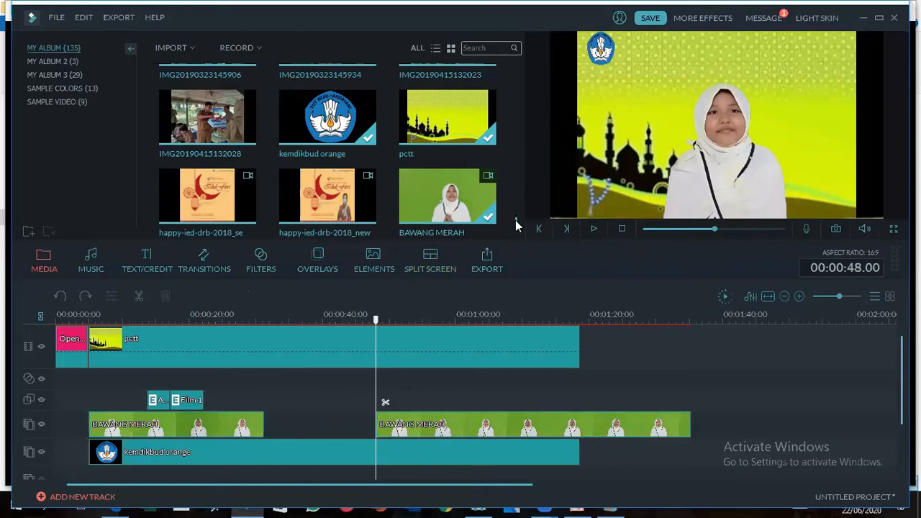
# Step: Find WhatsApp Video 2019-12-21 at 16.23.04 in the album and add it to the main video track directly after pctt
pyautogui.scroll(3, 515, 220)
pyautogui.moveTo(518, 211); pyautogui.dragTo(555, 125)
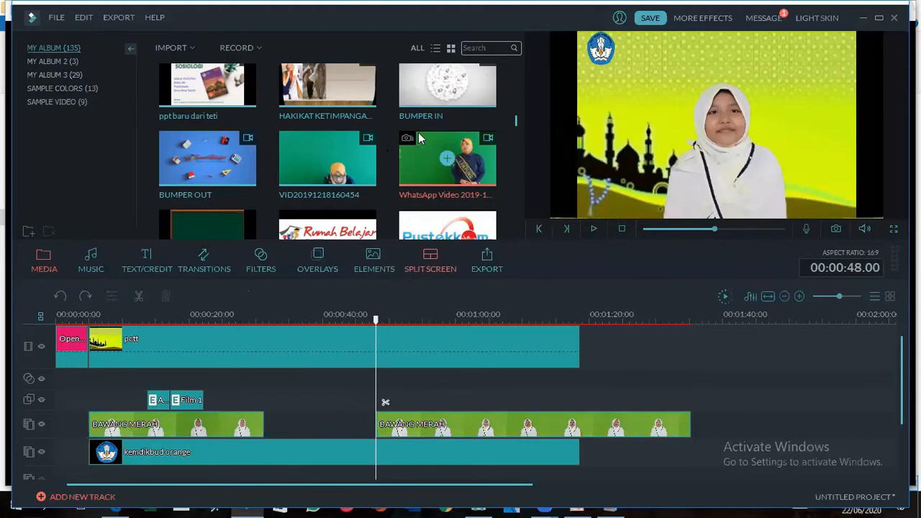
pyautogui.moveTo(418, 159); pyautogui.dragTo(313, 430)
pyautogui.moveTo(345, 403); pyautogui.dragTo(602, 366)
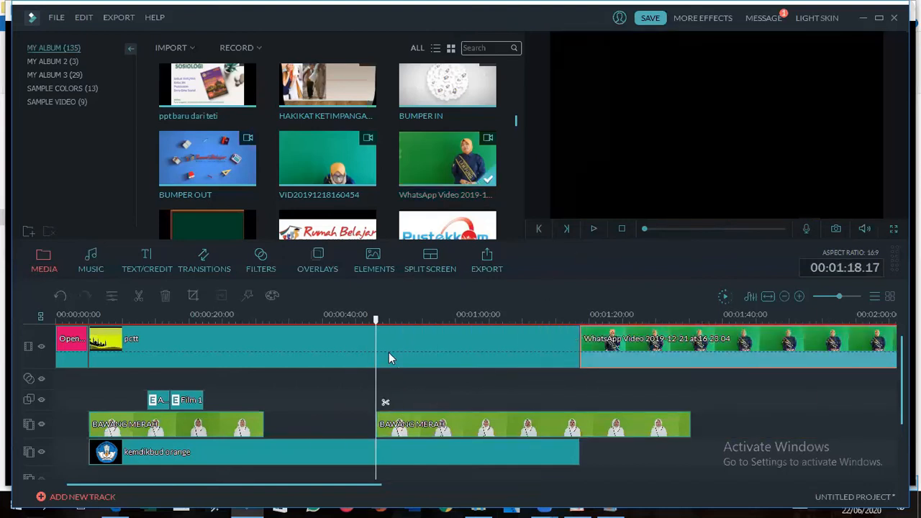
# Step: Split the WhatsApp video on the main track at 00:01:38.17 and delete its first part
pyautogui.click(648, 317)
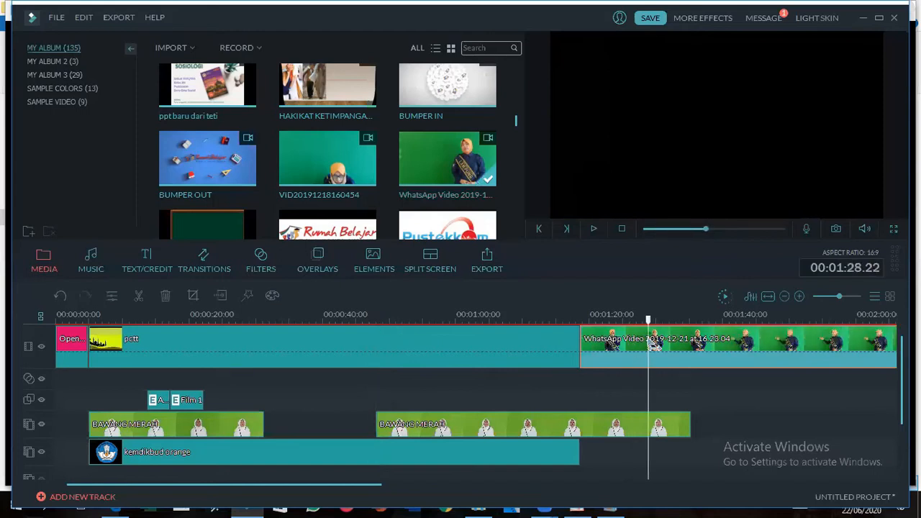
pyautogui.moveTo(647, 319); pyautogui.dragTo(720, 326)
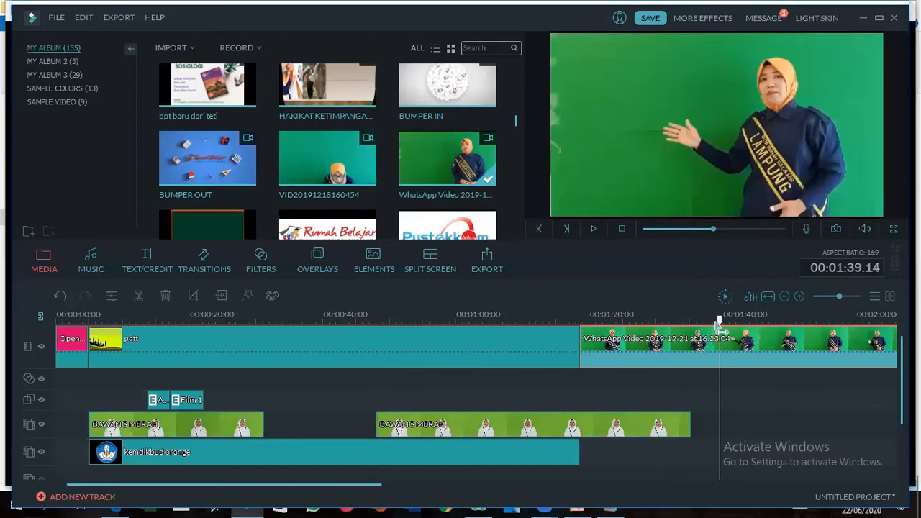
pyautogui.moveTo(720, 322); pyautogui.dragTo(714, 322)
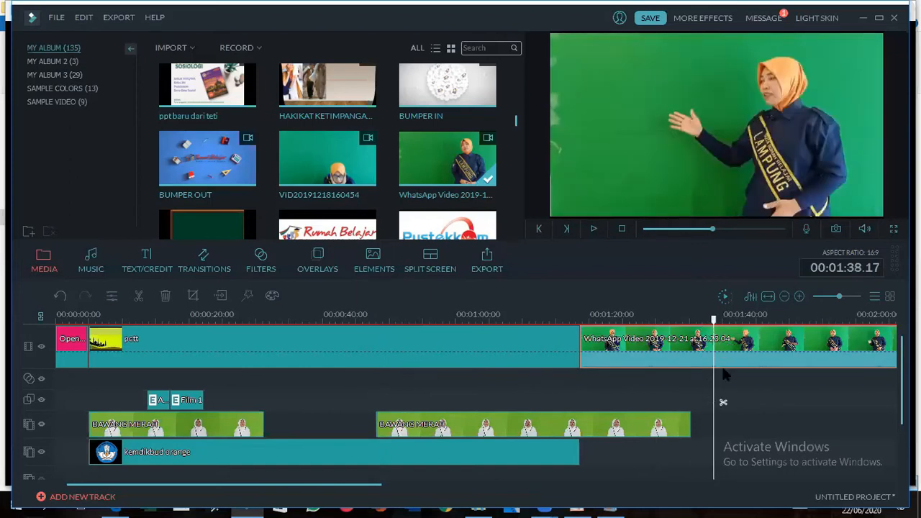
pyautogui.click(723, 402)
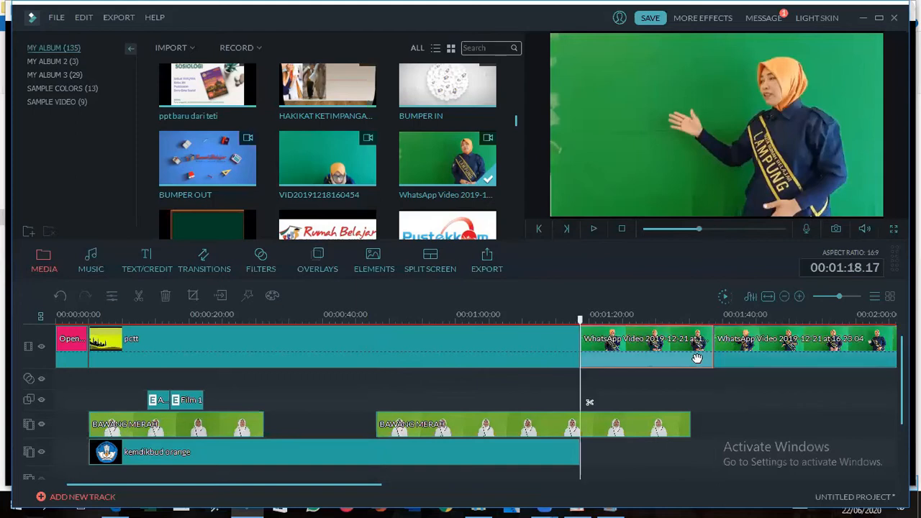
pyautogui.press('Delete')
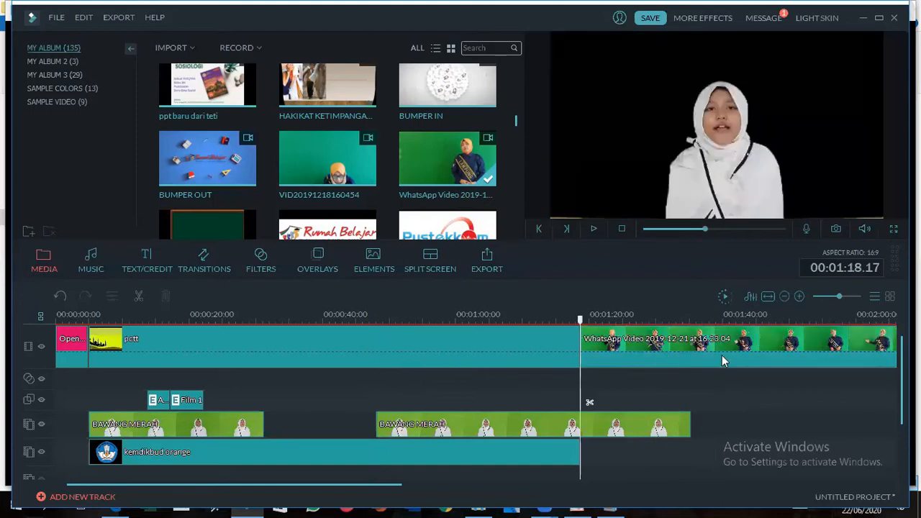
# Step: Split the remaining WhatsApp video at about 00:01:33.15 and delete everything after the cut
pyautogui.moveTo(580, 320); pyautogui.dragTo(680, 329)
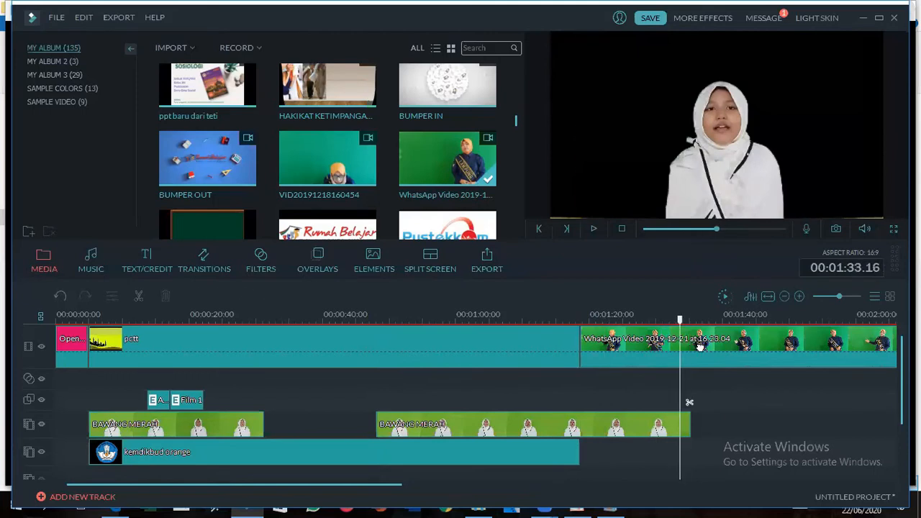
pyautogui.click(701, 347)
pyautogui.click(690, 403)
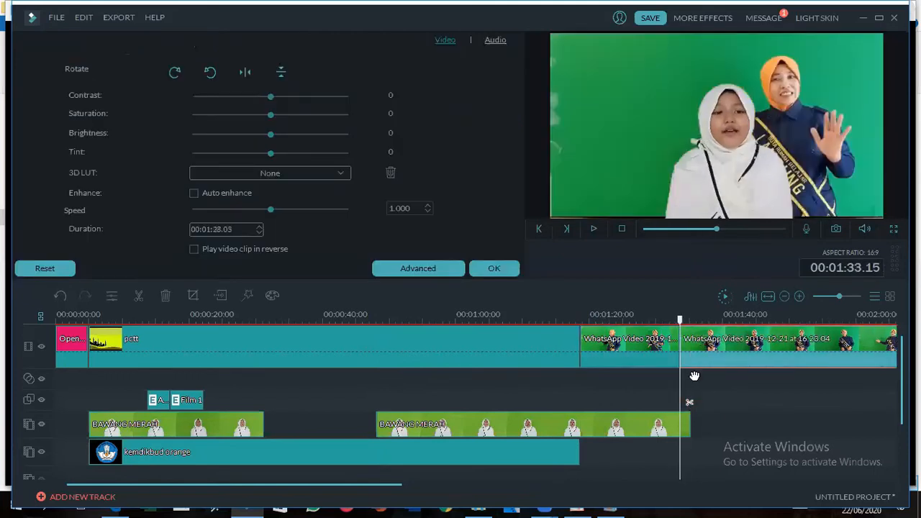
pyautogui.click(694, 349)
pyautogui.press('Delete')
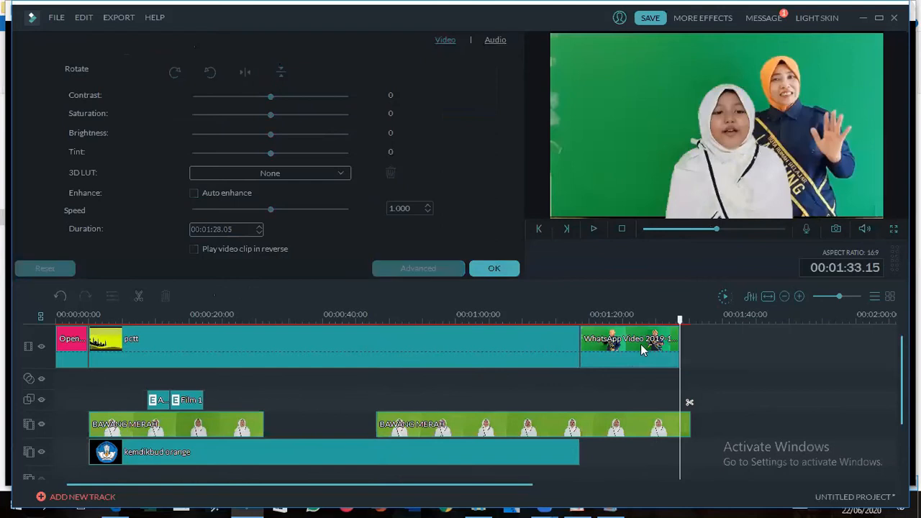
# Step: Try to move the trimmed WhatsApp clip to the BAWANG MERAH track, and delete the BAWANG MERAH part starting at 00:00:48.00
pyautogui.moveTo(642, 346); pyautogui.dragTo(505, 410)
pyautogui.moveTo(287, 396); pyautogui.dragTo(786, 415)
pyautogui.moveTo(707, 364); pyautogui.dragTo(705, 432)
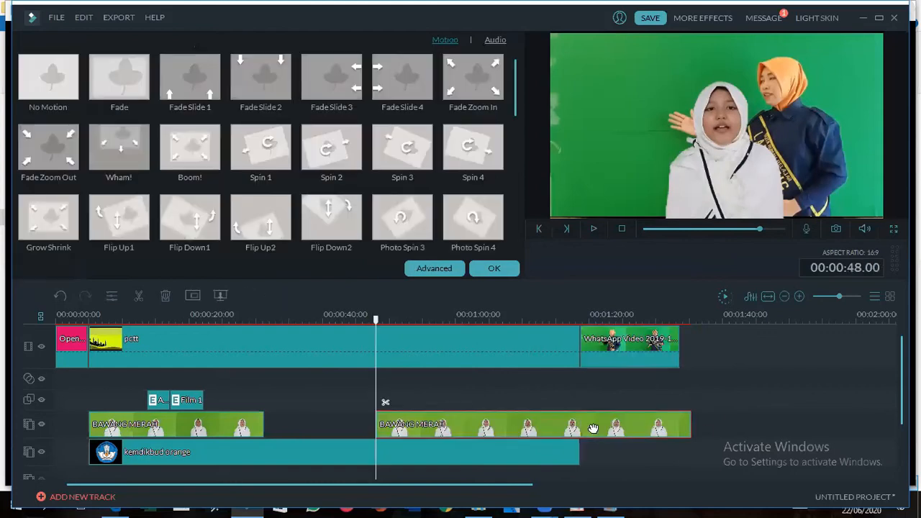
pyautogui.moveTo(381, 400); pyautogui.dragTo(161, 346)
pyautogui.moveTo(408, 427); pyautogui.dragTo(275, 484)
pyautogui.moveTo(401, 347); pyautogui.dragTo(629, 168)
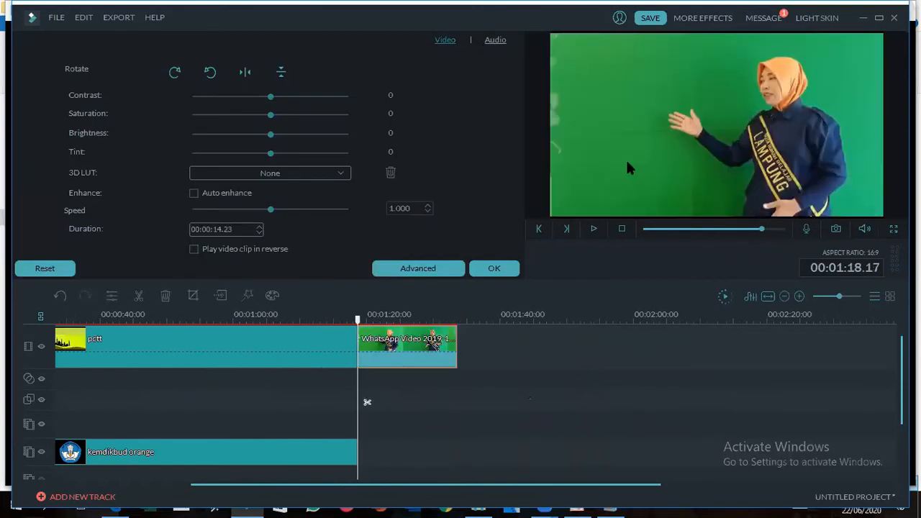
pyautogui.click(494, 268)
# Step: Place the full WhatsApp video from the album on the BAWANG MERAH track, starting at 00:00:42.19
pyautogui.moveTo(427, 186); pyautogui.dragTo(120, 425)
pyautogui.rightClick(120, 423)
pyautogui.moveTo(320, 488); pyautogui.dragTo(224, 488)
pyautogui.click(528, 418)
# Step: Split the WhatsApp video on the BAWANG MERAH track at 00:01:02.02 and delete its first part
pyautogui.moveTo(344, 325); pyautogui.dragTo(469, 357)
pyautogui.click(477, 401)
pyautogui.click(439, 424)
pyautogui.press('Delete')
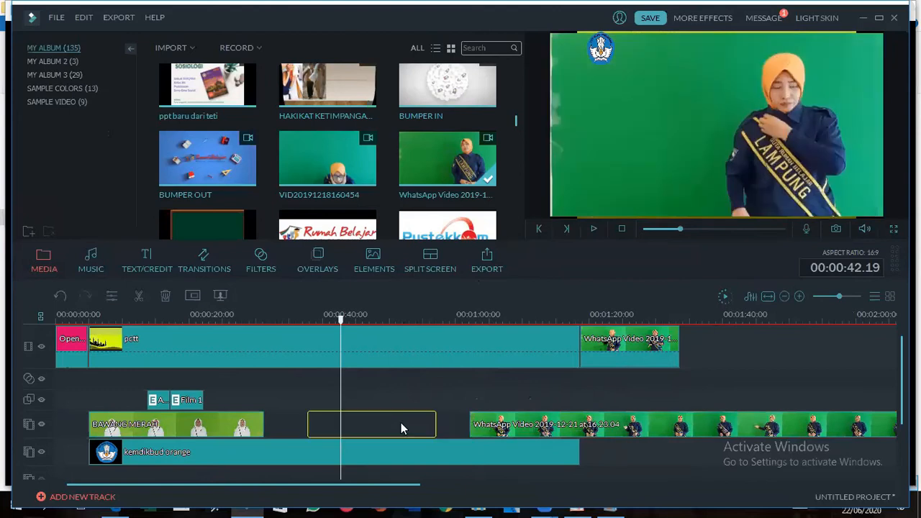
# Step: Move the remaining WhatsApp video directly against the end of the BAWANG MERAH clip at 00:00:31.08 and close its settings
pyautogui.doubleClick(502, 421)
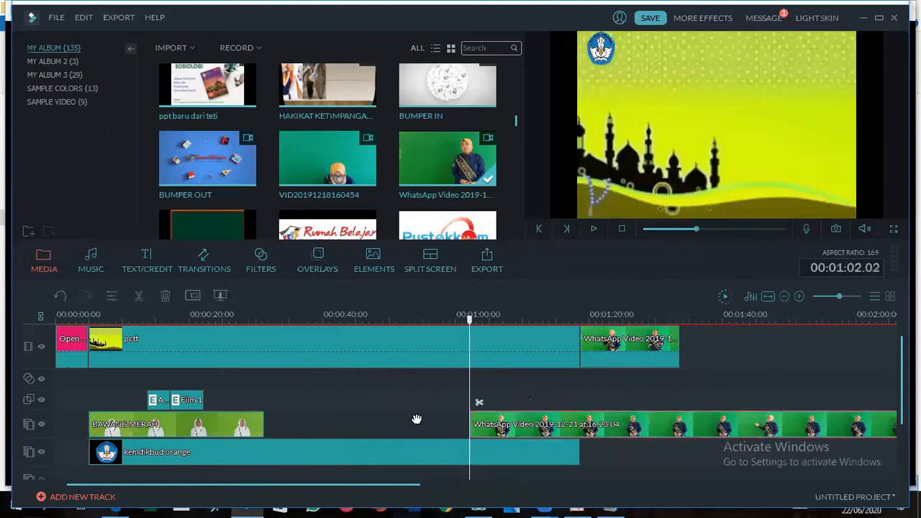
pyautogui.moveTo(512, 430); pyautogui.dragTo(313, 432)
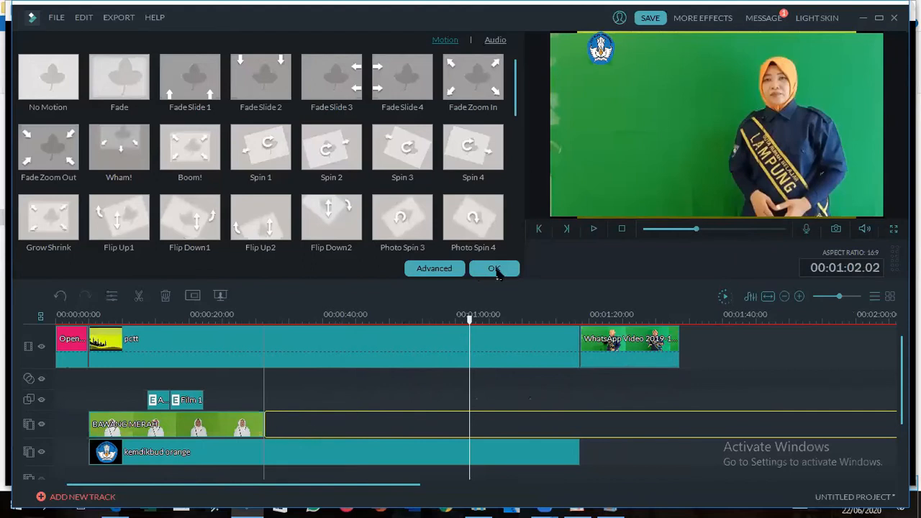
pyautogui.click(493, 268)
# Step: Split the WhatsApp video beside BAWANG MERAH at 00:00:47.10 and delete the part after the cut
pyautogui.click(363, 351)
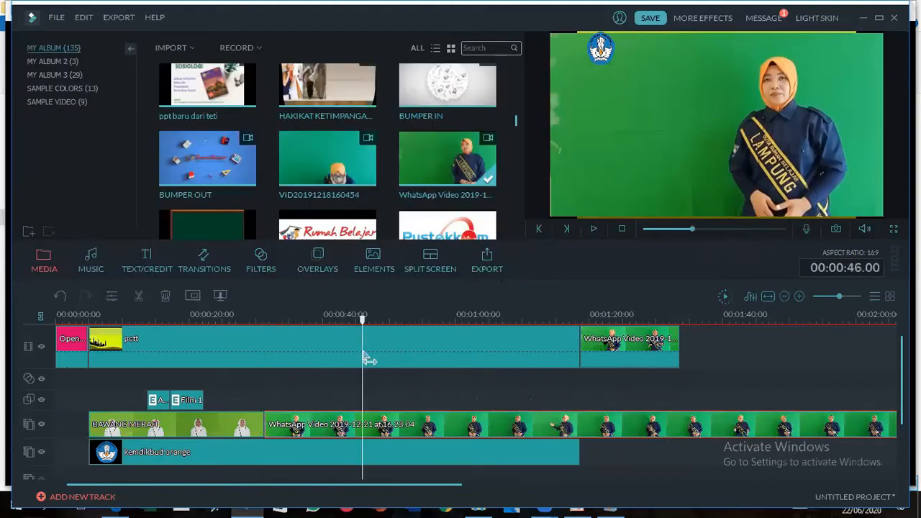
pyautogui.click(387, 426)
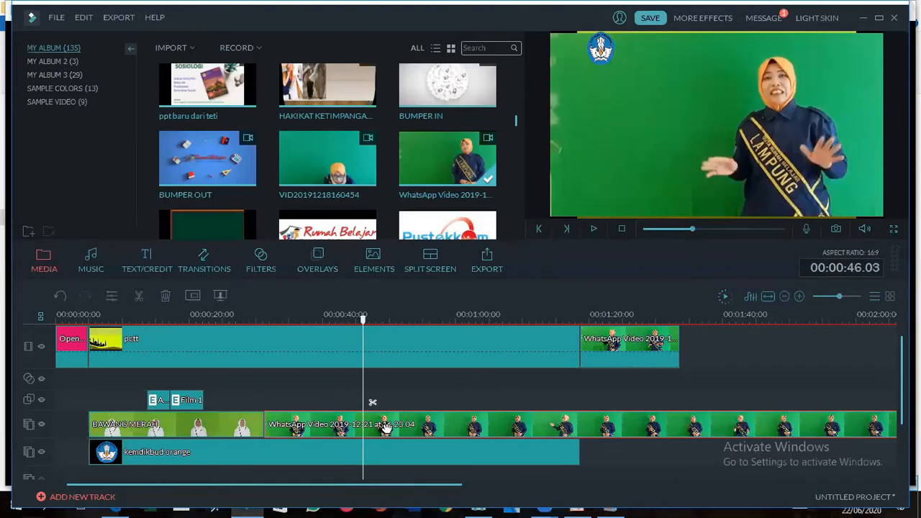
pyautogui.moveTo(363, 318); pyautogui.dragTo(372, 317)
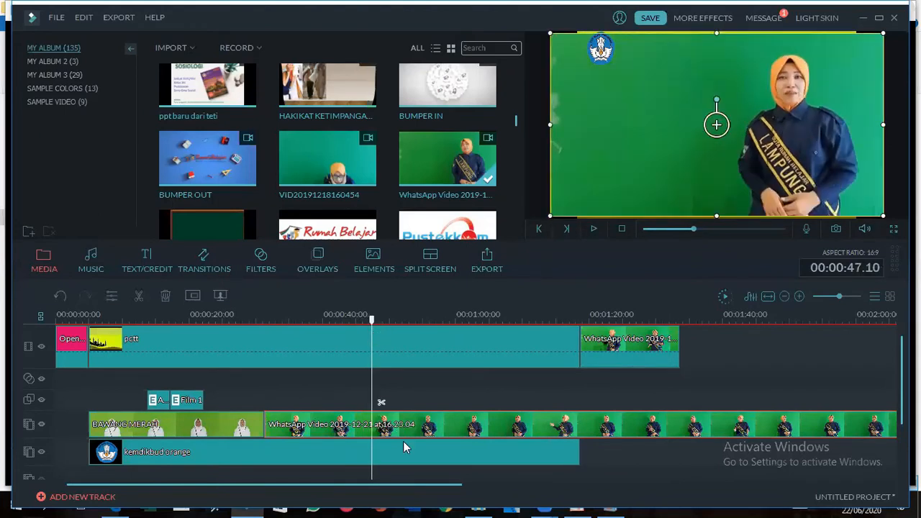
pyautogui.click(381, 402)
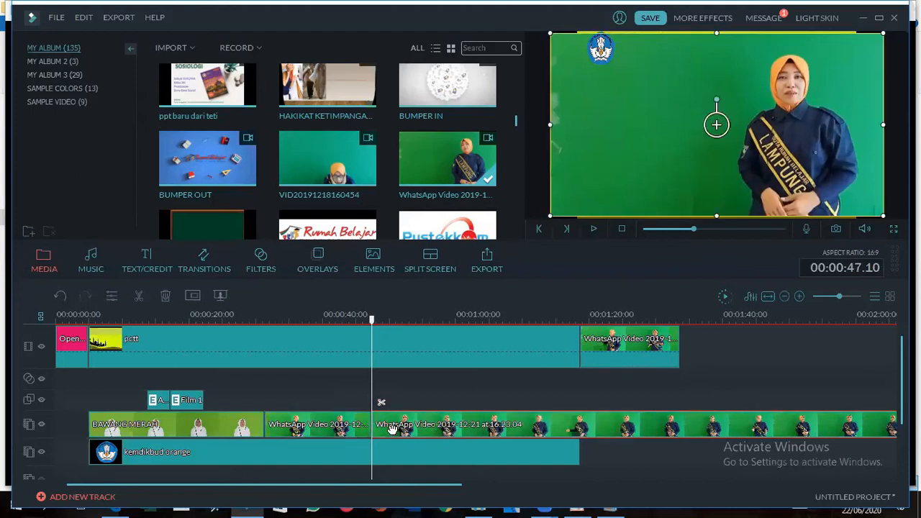
pyautogui.press('Delete')
# Step: Delete the leftover WhatsApp clip that follows pctt on the main video track
pyautogui.click(604, 352)
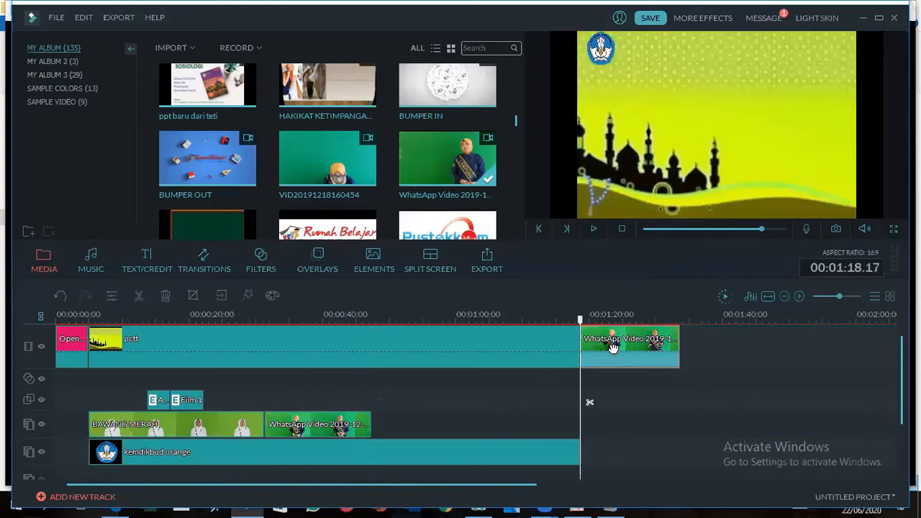
pyautogui.press('Delete')
pyautogui.click(197, 419)
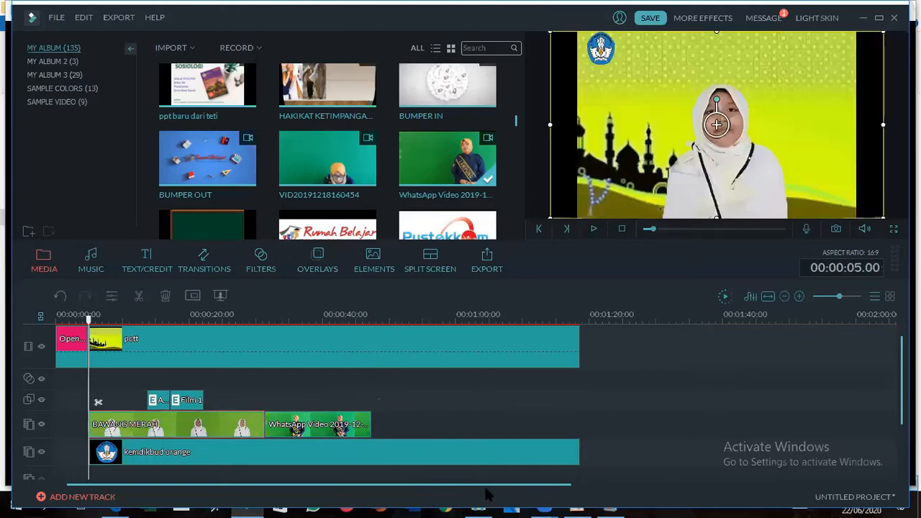
# Step: Key out the green background of the WhatsApp video clip with Chroma Key at an intensity level of 31
pyautogui.click(318, 416)
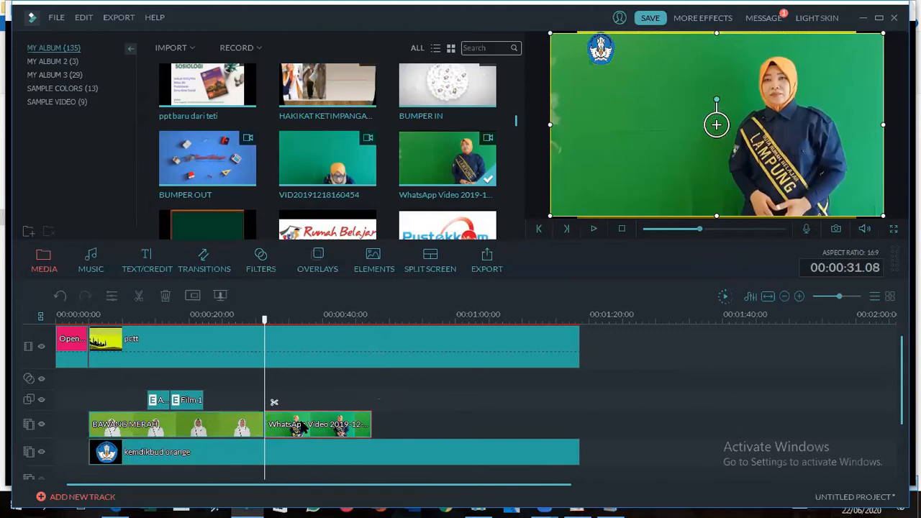
pyautogui.rightClick(302, 426)
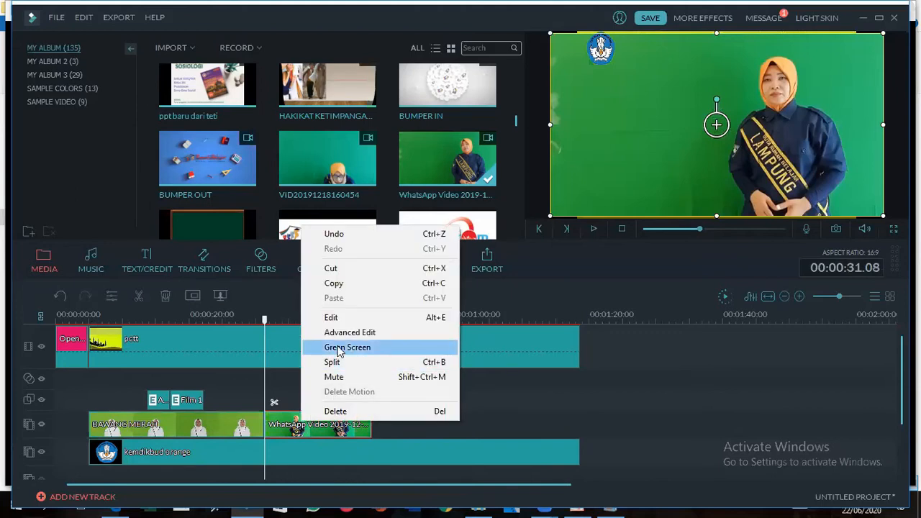
pyautogui.click(282, 430)
pyautogui.rightClick(283, 430)
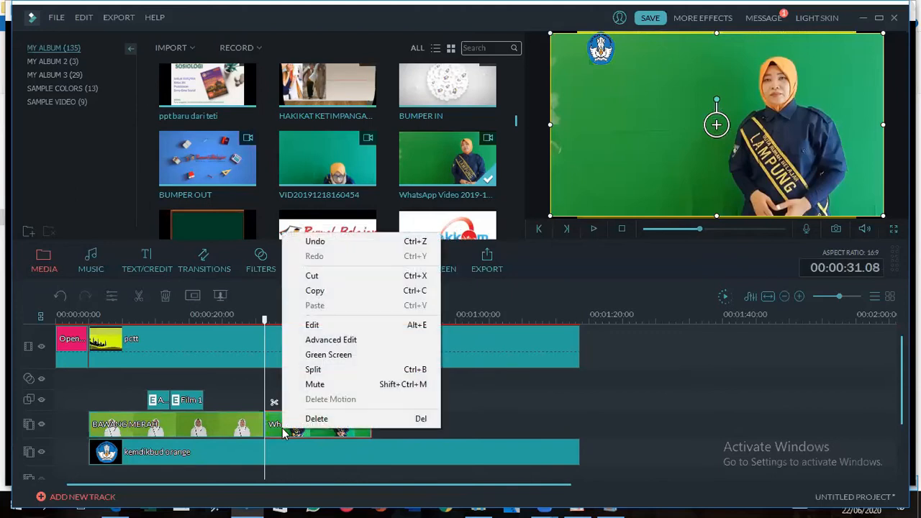
pyautogui.click(684, 420)
pyautogui.click(282, 425)
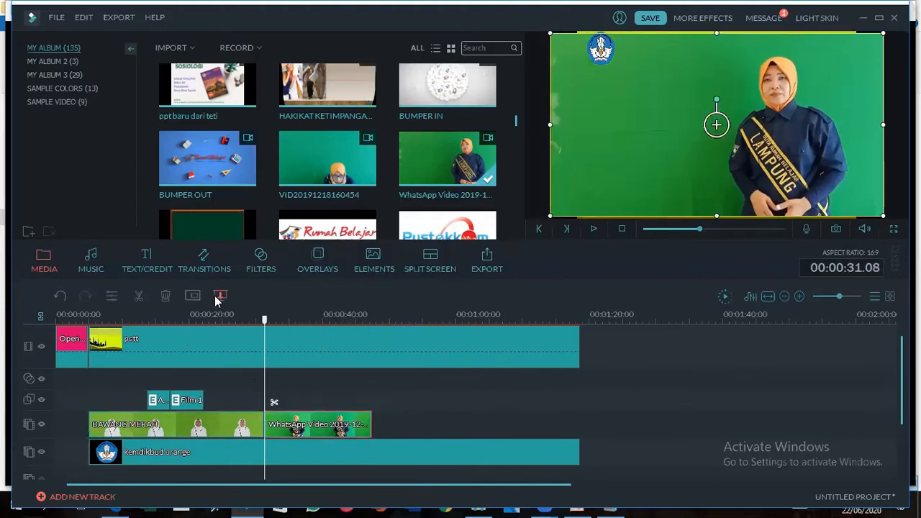
pyautogui.rightClick(283, 425)
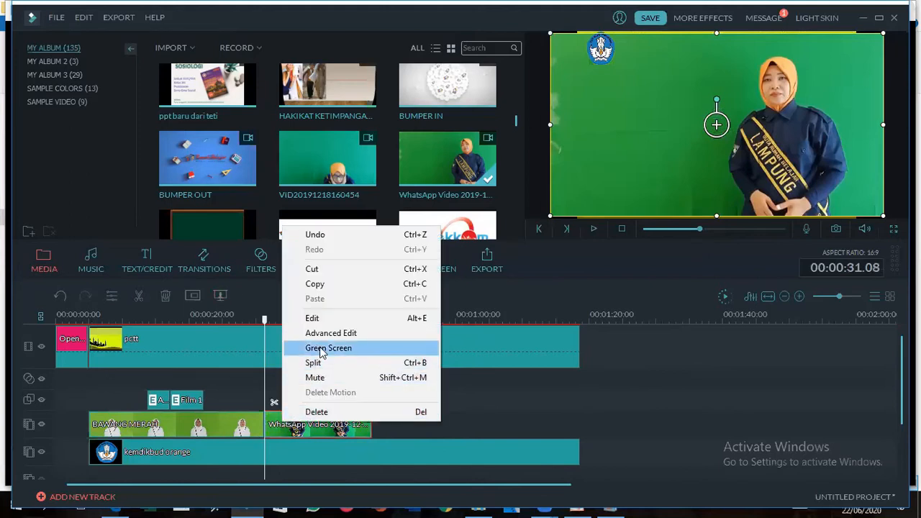
pyautogui.click(321, 350)
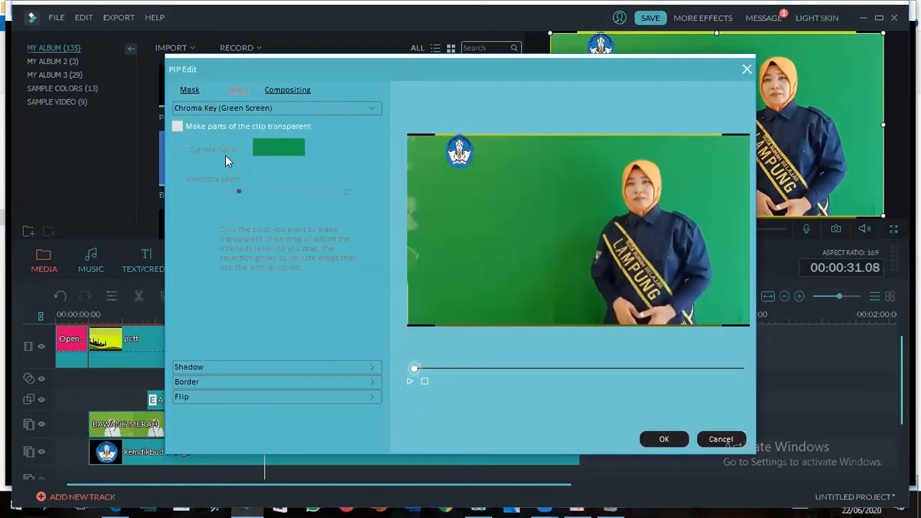
pyautogui.click(177, 127)
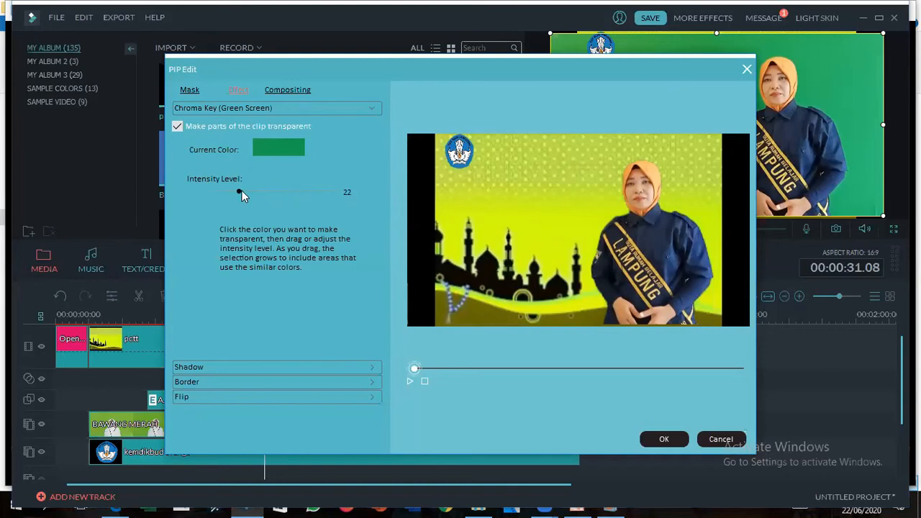
pyautogui.moveTo(240, 192)
pyautogui.mouseDown()
pyautogui.moveTo(292, 195)
pyautogui.moveTo(233, 193)
pyautogui.moveTo(293, 201)
pyautogui.moveTo(235, 194)
pyautogui.moveTo(250, 199)
pyautogui.mouseUp()
pyautogui.click(652, 440)
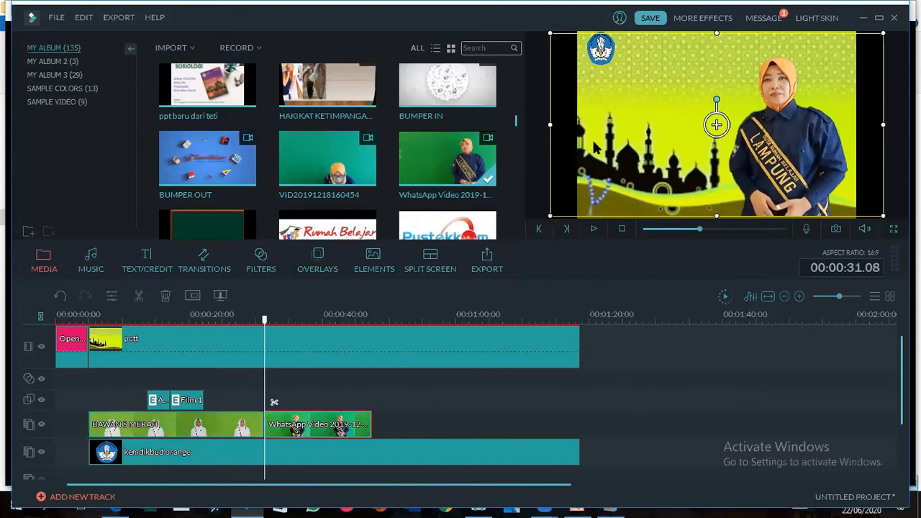
# Step: Review the mask, effect and compositing options in the WhatsApp clip's advanced edit settings
pyautogui.rightClick(317, 424)
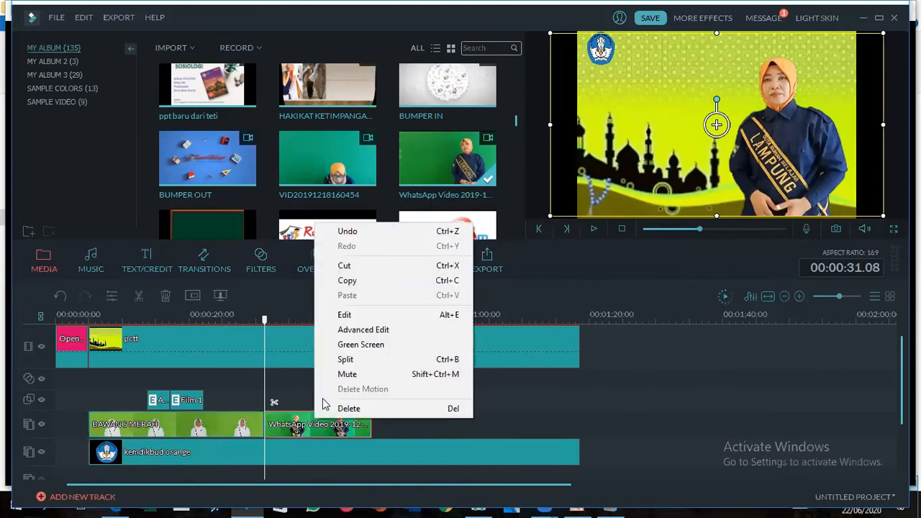
pyautogui.click(367, 332)
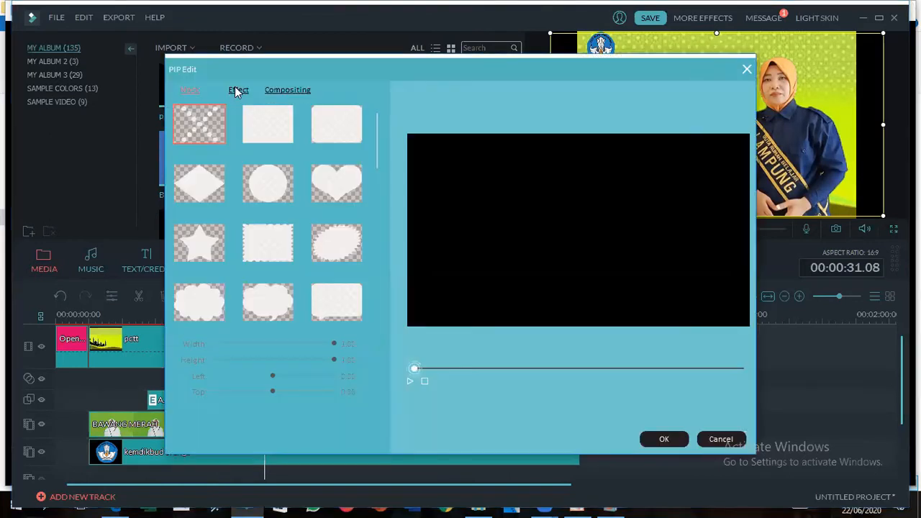
pyautogui.click(237, 90)
pyautogui.click(286, 90)
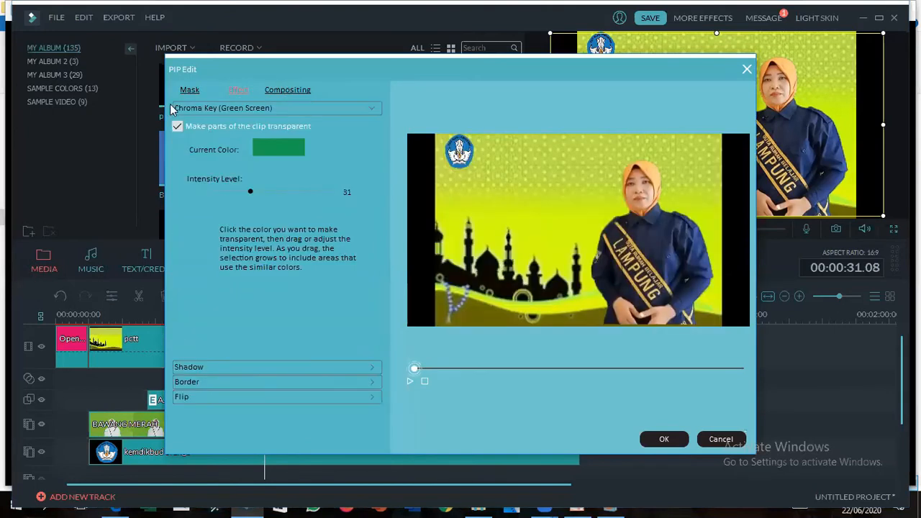
pyautogui.click(189, 90)
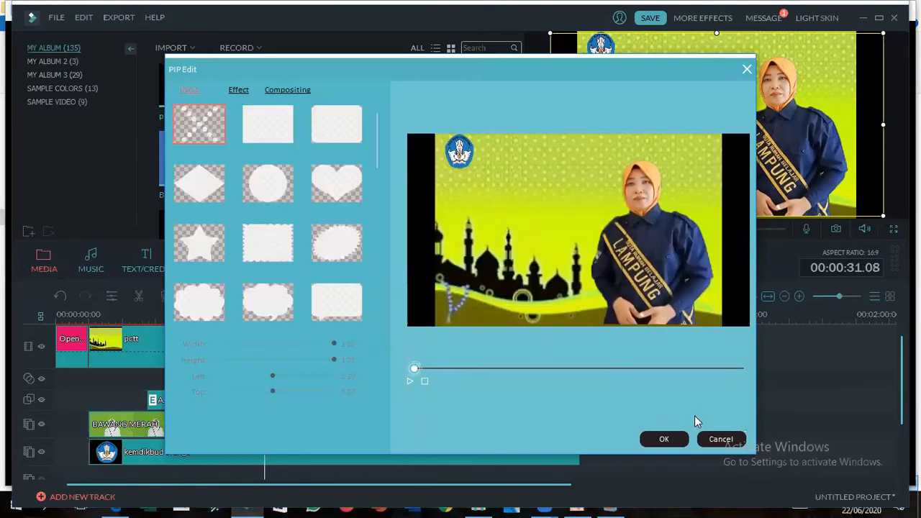
pyautogui.click(662, 439)
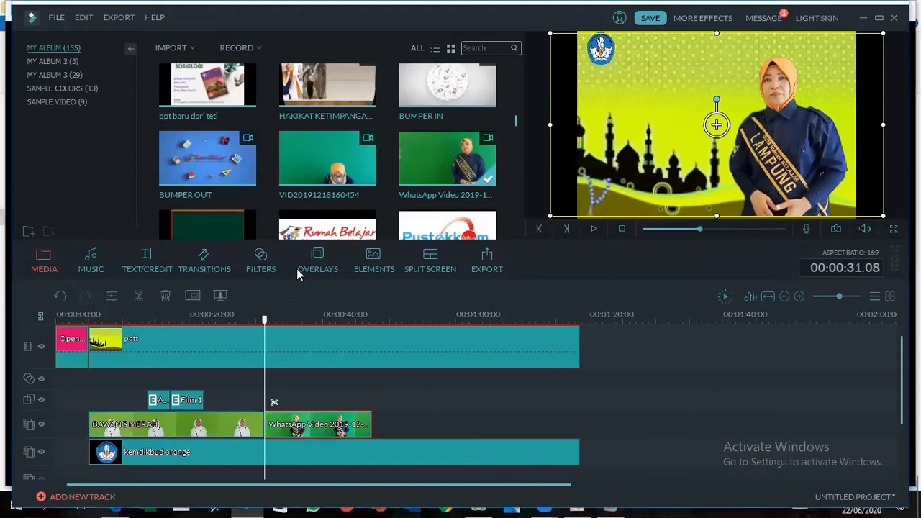
# Step: Browse the transition, filter, overlay, element and split-screen libraries, ending on the transitions
pyautogui.click(209, 260)
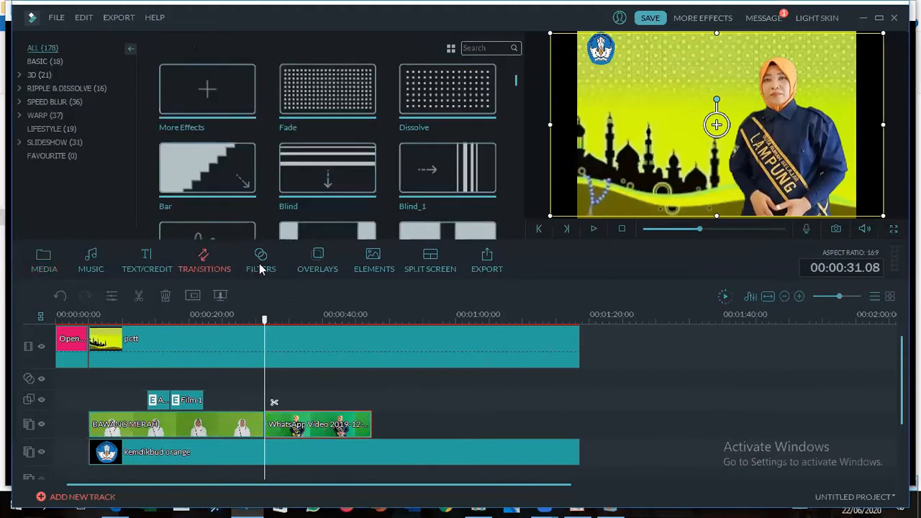
pyautogui.click(261, 261)
pyautogui.click(320, 265)
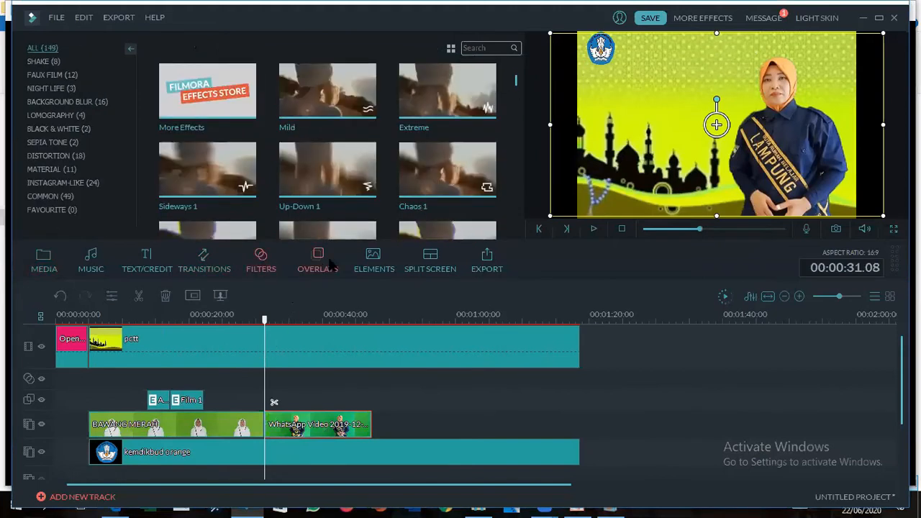
pyautogui.click(372, 263)
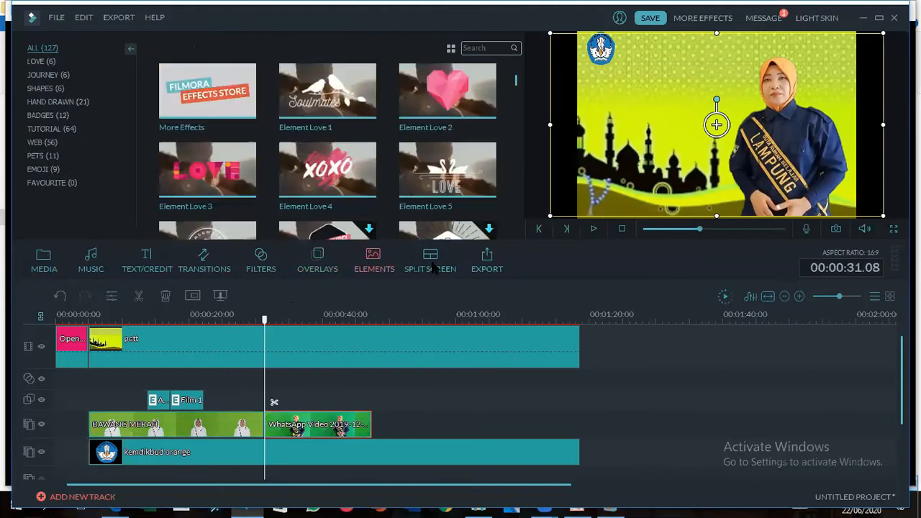
pyautogui.click(430, 263)
pyautogui.click(297, 263)
pyautogui.click(261, 261)
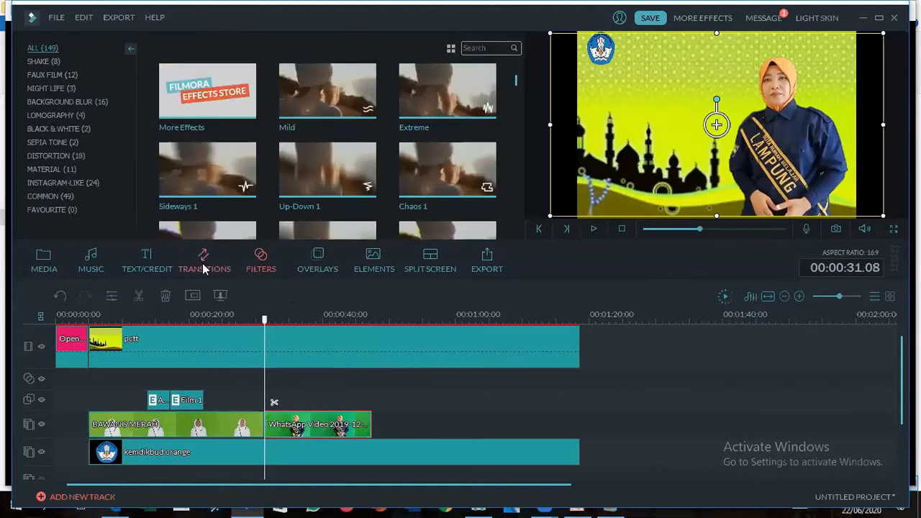
pyautogui.click(205, 261)
# Step: Play the sequence from the opener into the first presenter's clip to check the cut between them
pyautogui.moveTo(265, 323); pyautogui.dragTo(242, 339)
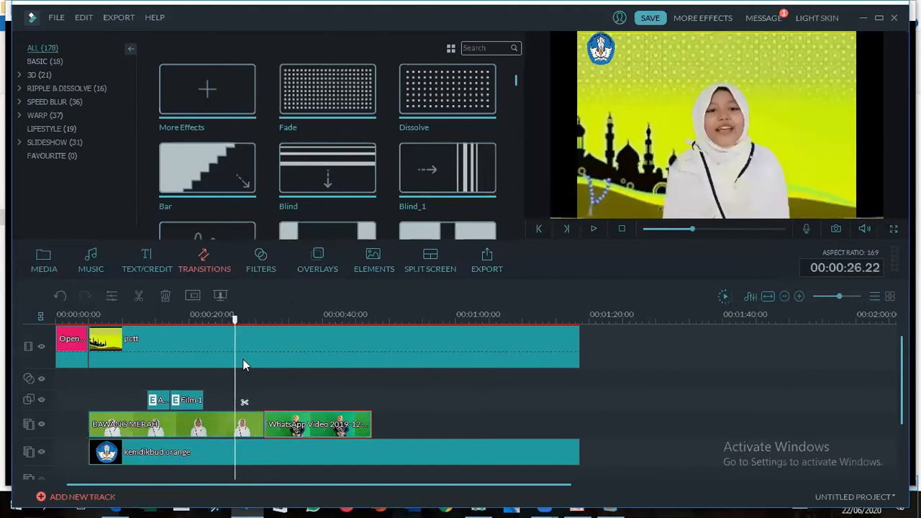
pyautogui.click(77, 355)
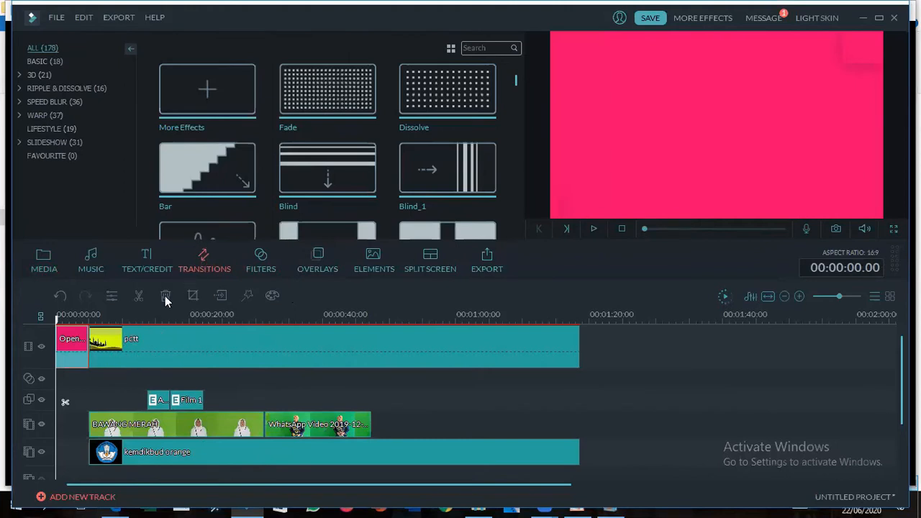
pyautogui.click(593, 230)
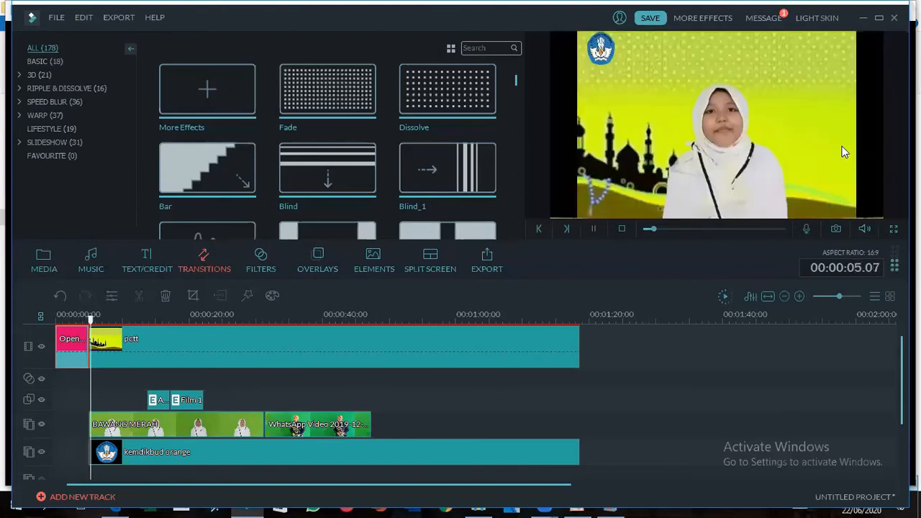
pyautogui.click(592, 228)
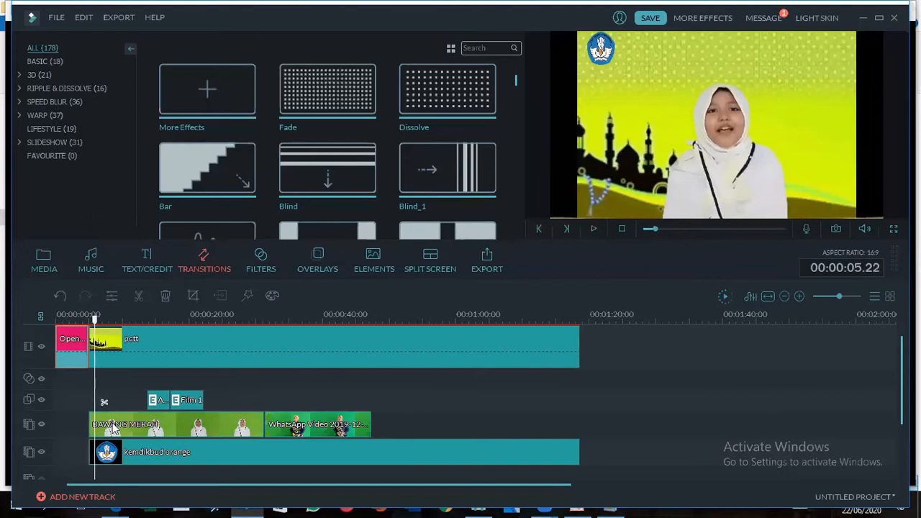
# Step: Add the Grid_zoom_in transition between the opener and the pctt background, and preview it
pyautogui.click(55, 331)
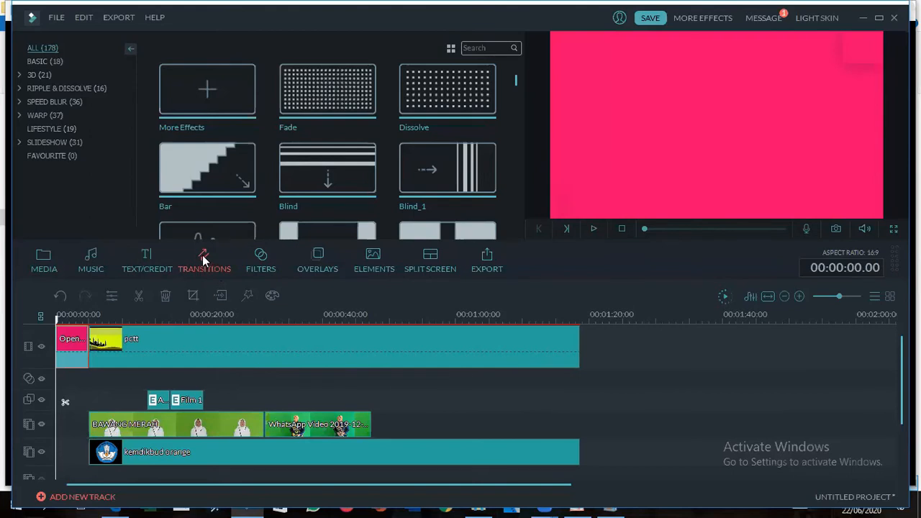
pyautogui.click(39, 268)
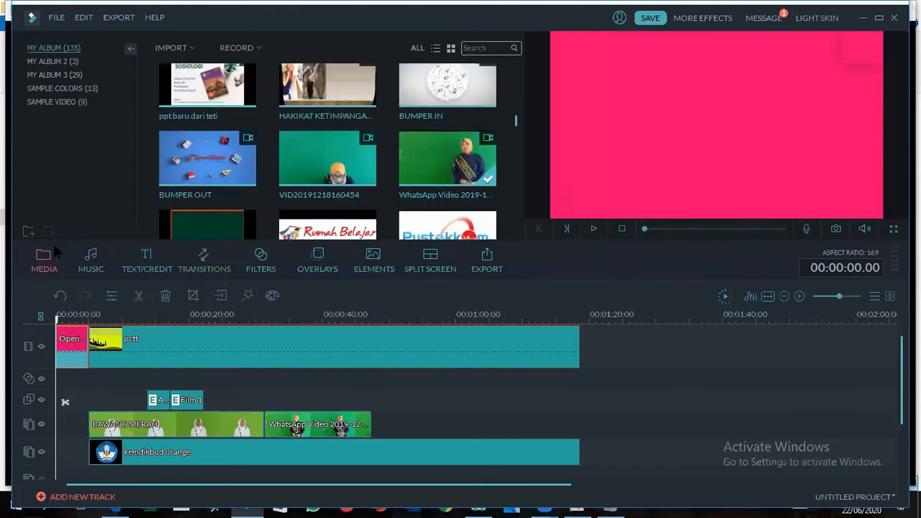
pyautogui.click(202, 265)
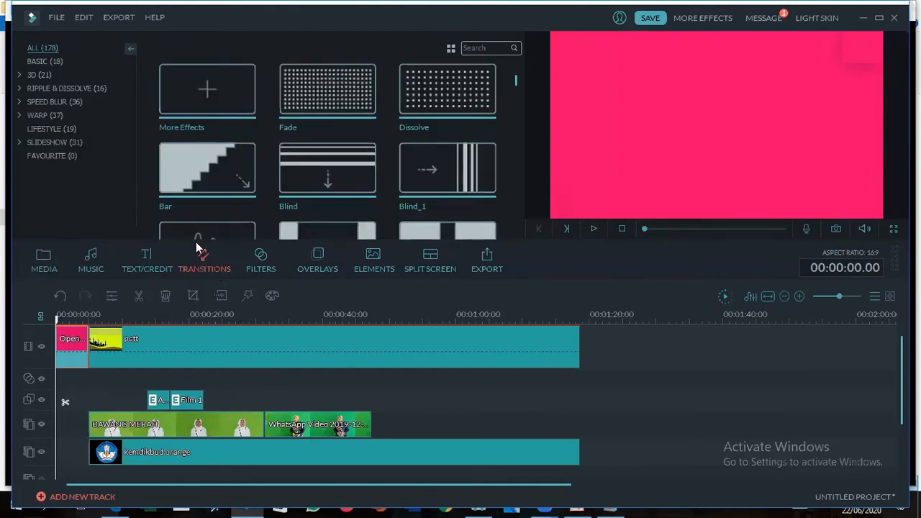
pyautogui.scroll(-2, 516, 85)
pyautogui.scroll(-5, 517, 83)
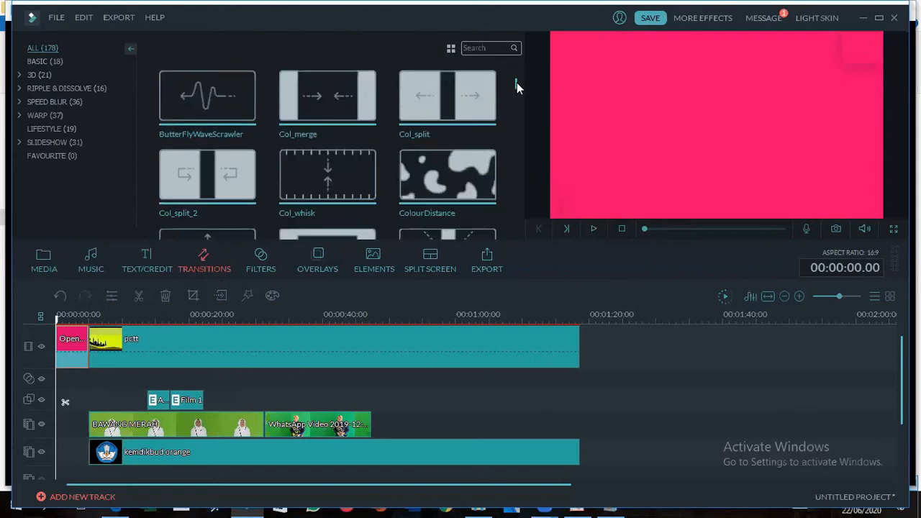
pyautogui.scroll(-3, 514, 92)
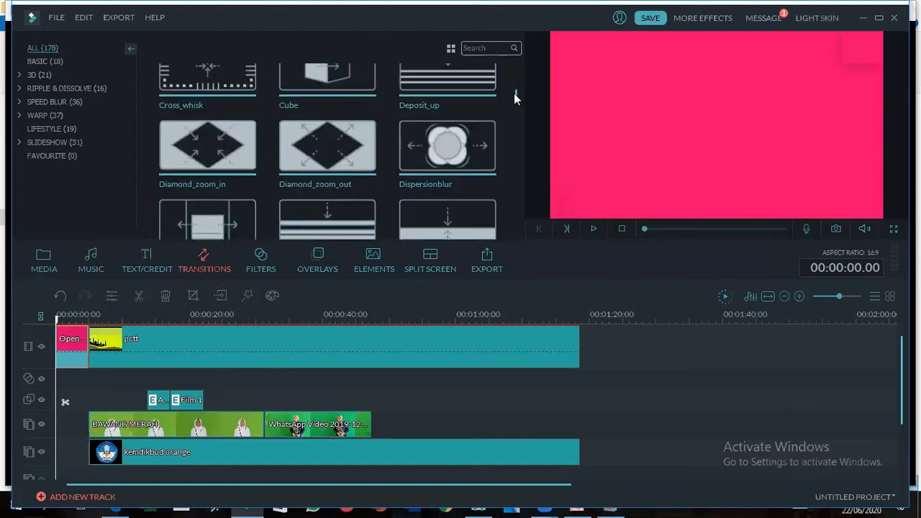
pyautogui.scroll(-3, 513, 99)
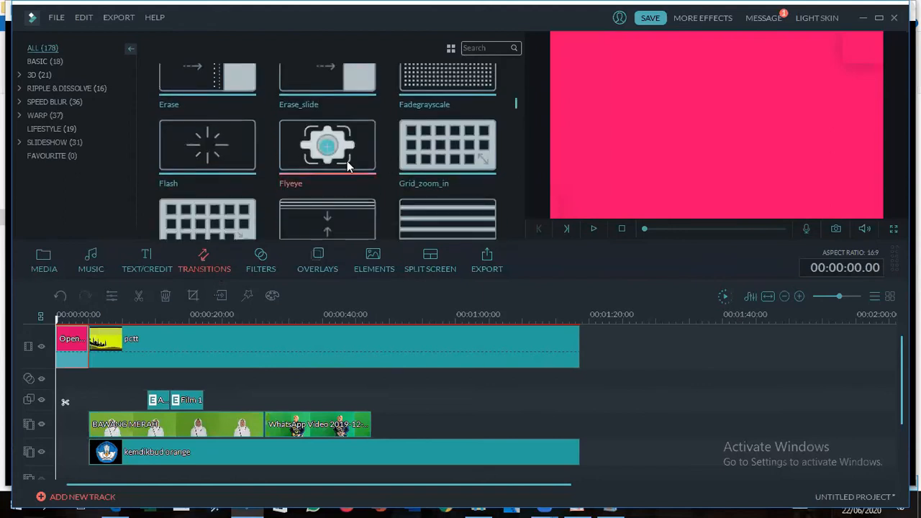
pyautogui.click(411, 142)
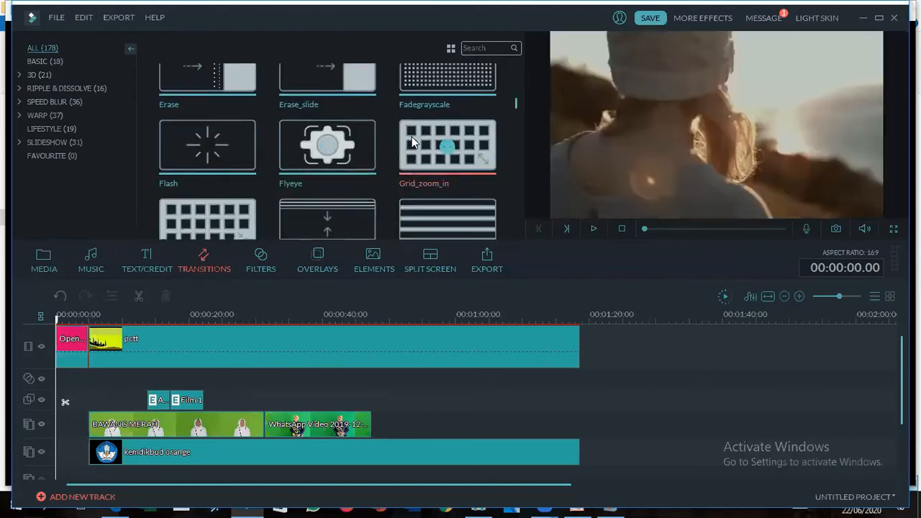
pyautogui.moveTo(413, 139); pyautogui.dragTo(89, 346)
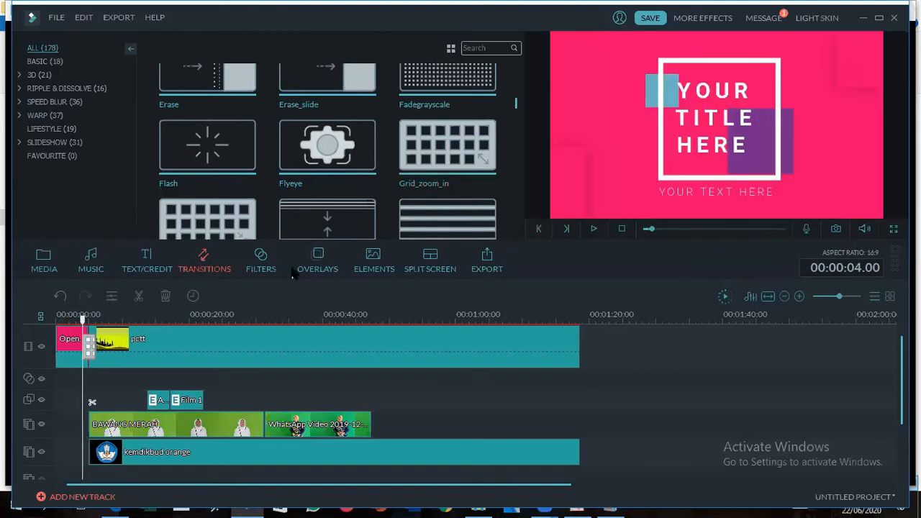
pyautogui.click(592, 230)
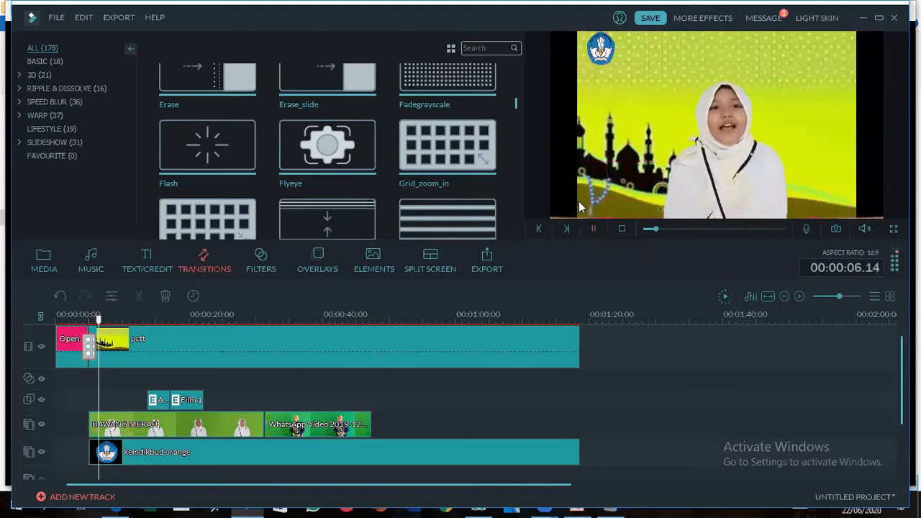
pyautogui.click(593, 228)
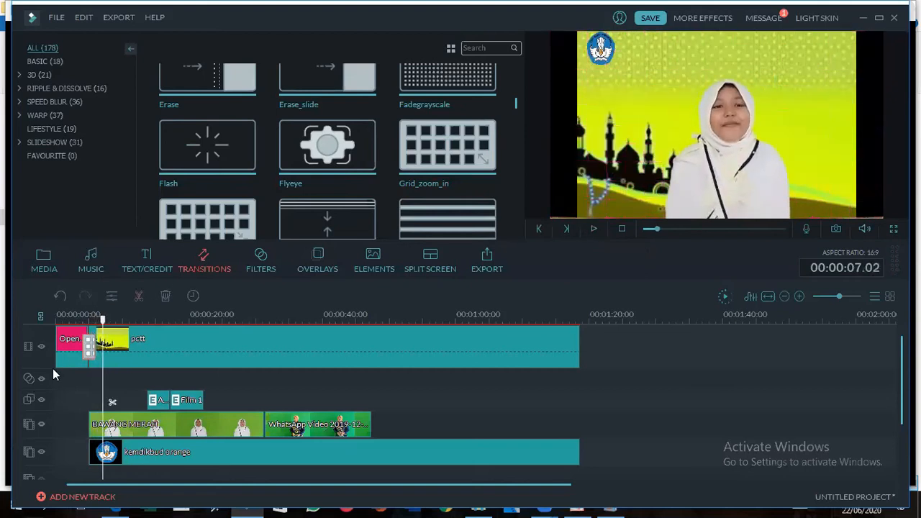
# Step: Replace the transition between the opener and the pctt background with Flyeye, and preview it
pyautogui.click(300, 143)
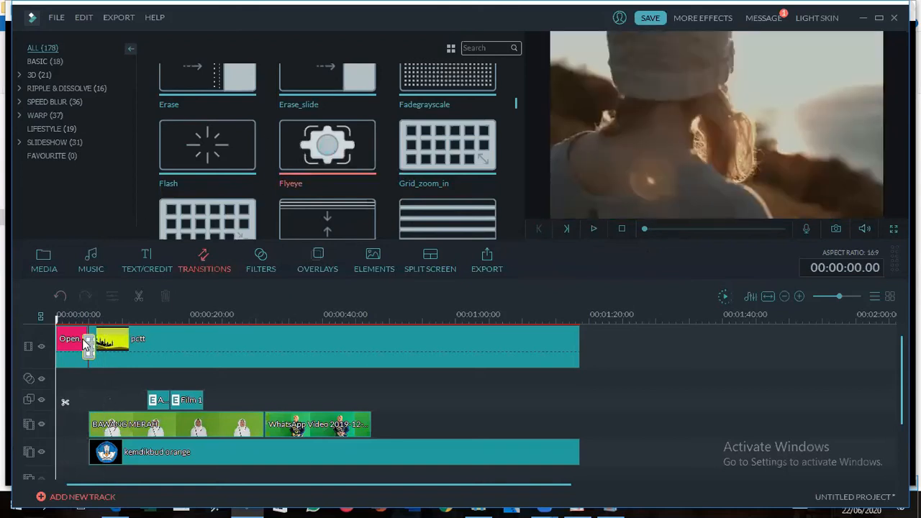
pyautogui.click(89, 344)
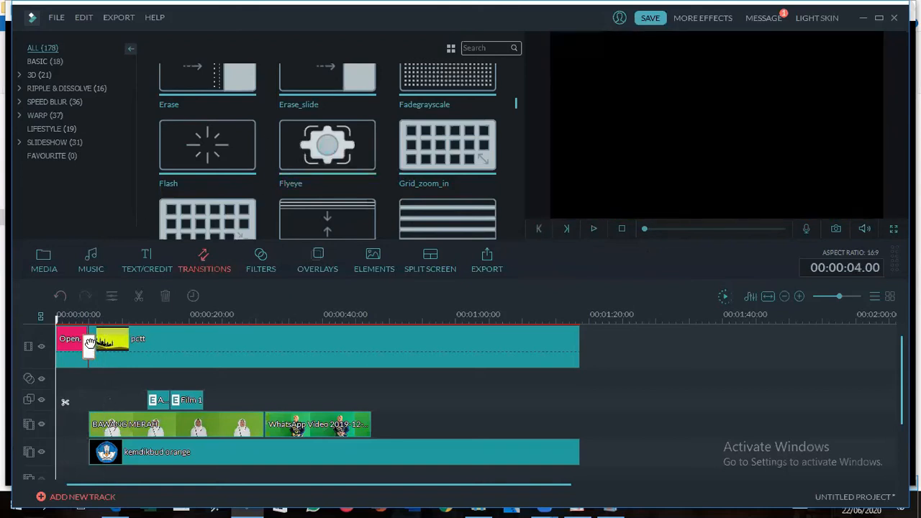
pyautogui.click(594, 229)
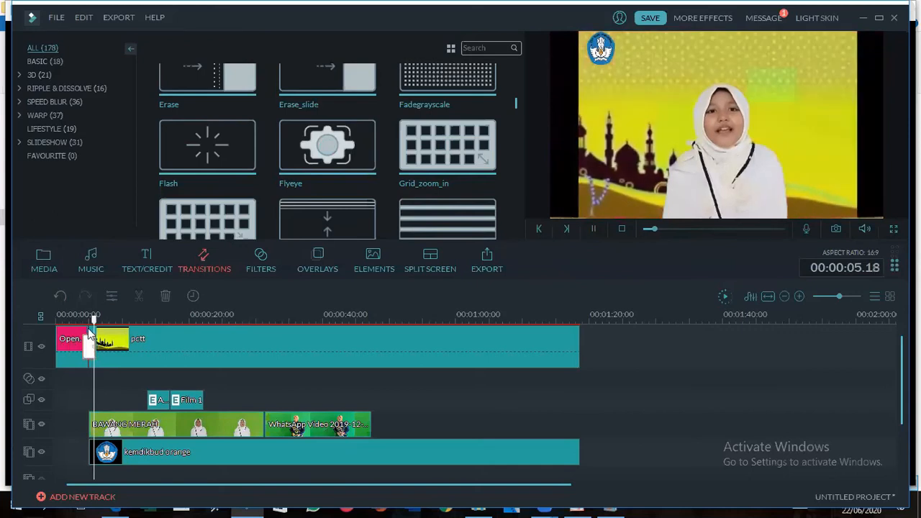
pyautogui.click(593, 229)
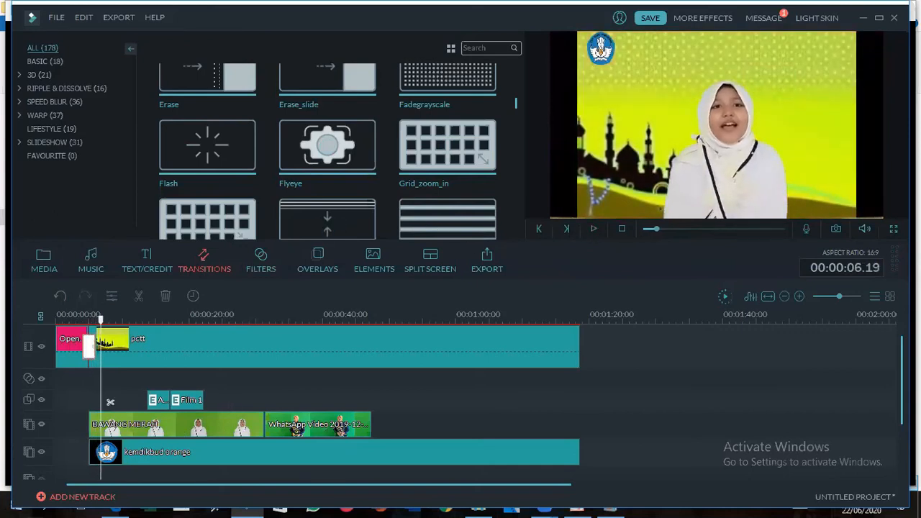
# Step: Split the pctt background at 00:00:31.03, where the second presenter's clip starts
pyautogui.moveTo(101, 319); pyautogui.dragTo(129, 319)
pyautogui.moveTo(225, 358); pyautogui.dragTo(265, 357)
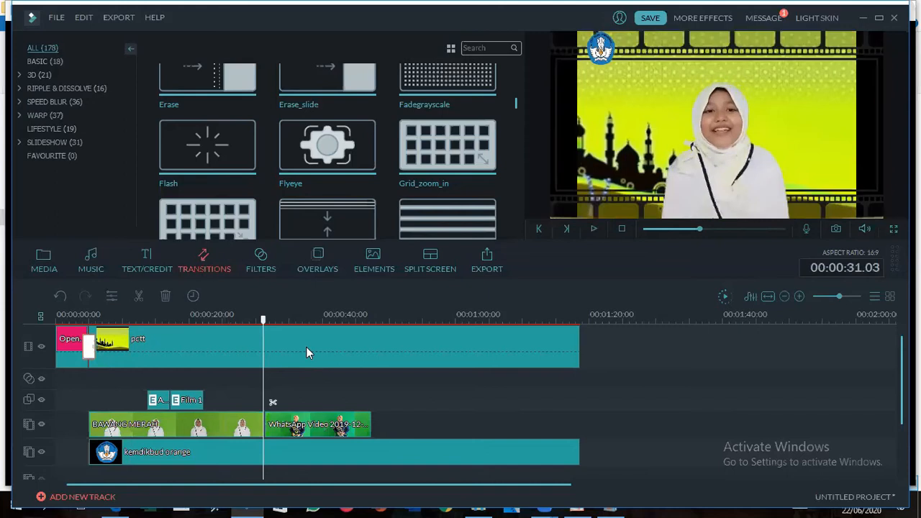
pyautogui.click(272, 402)
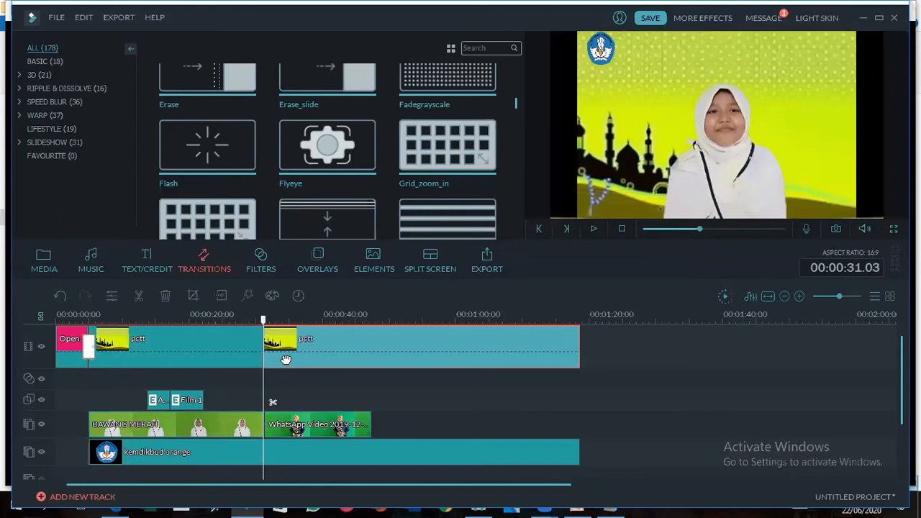
pyautogui.press('Delete')
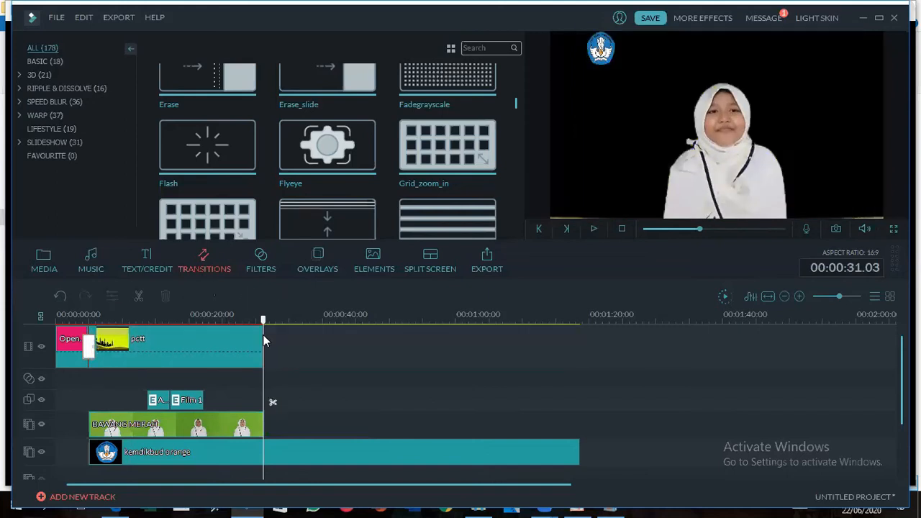
pyautogui.click(39, 258)
pyautogui.click(66, 89)
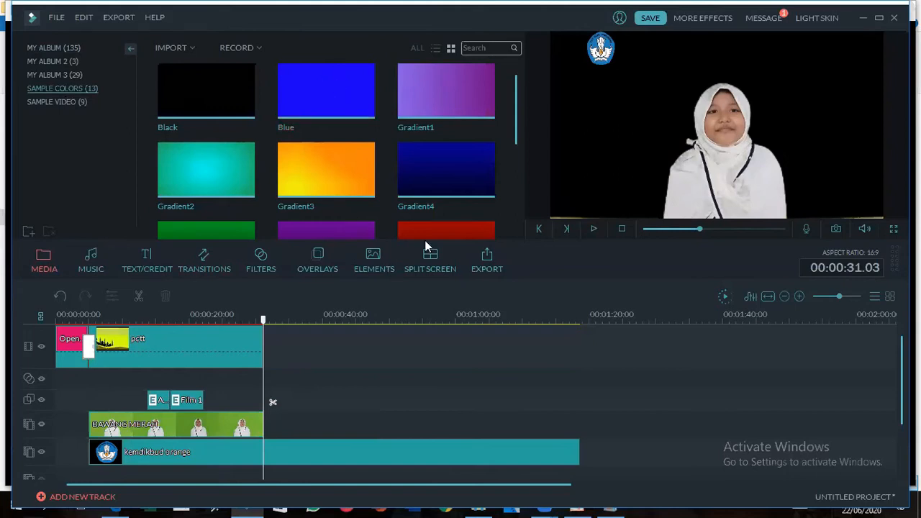
pyautogui.scroll(-3, 461, 168)
pyautogui.moveTo(446, 117); pyautogui.dragTo(272, 356)
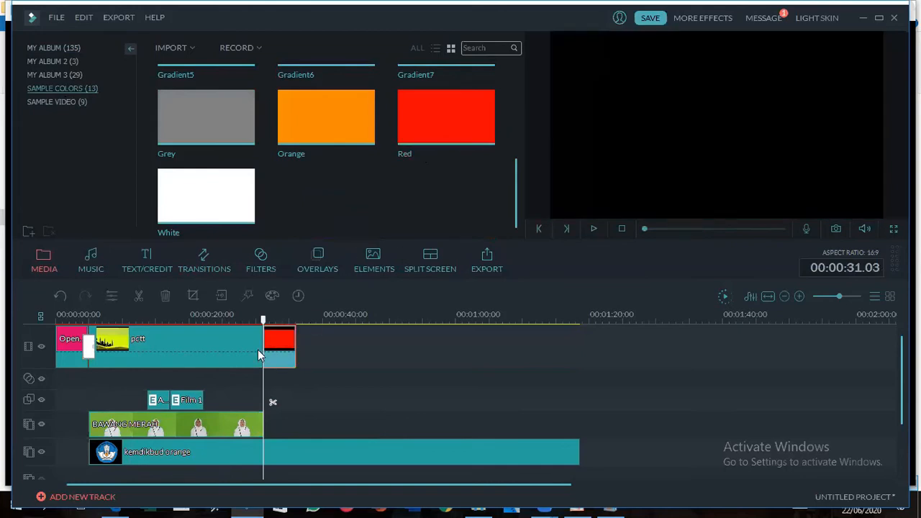
pyautogui.scroll(-2, 381, 386)
pyautogui.scroll(2, 381, 385)
pyautogui.scroll(-2, 364, 392)
pyautogui.scroll(2, 329, 382)
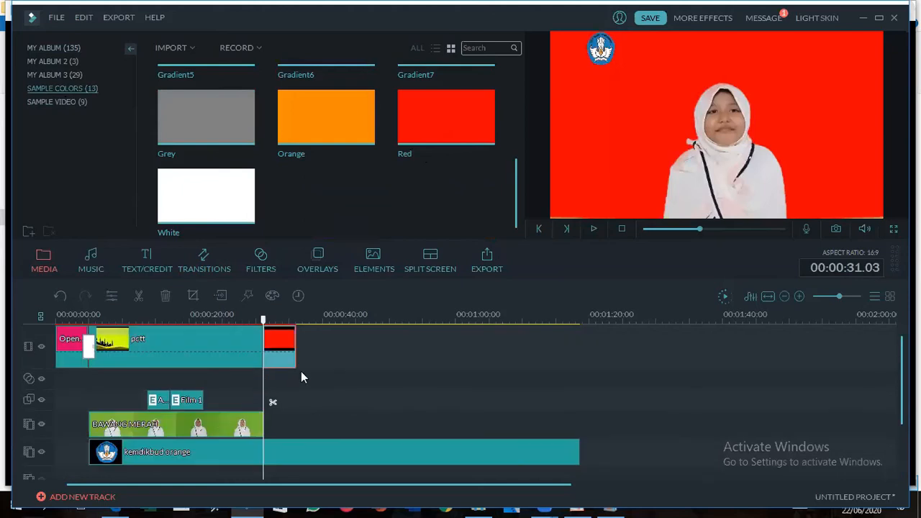
pyautogui.hotkey('ctrl', 'z')
pyautogui.hotkey('ctrl', 'z')
# Step: Replace the second pctt section with the Red sample colour, moving the WhatsApp Video clip aside first and back to its start at 00:00:31.03
pyautogui.moveTo(352, 410); pyautogui.dragTo(706, 424)
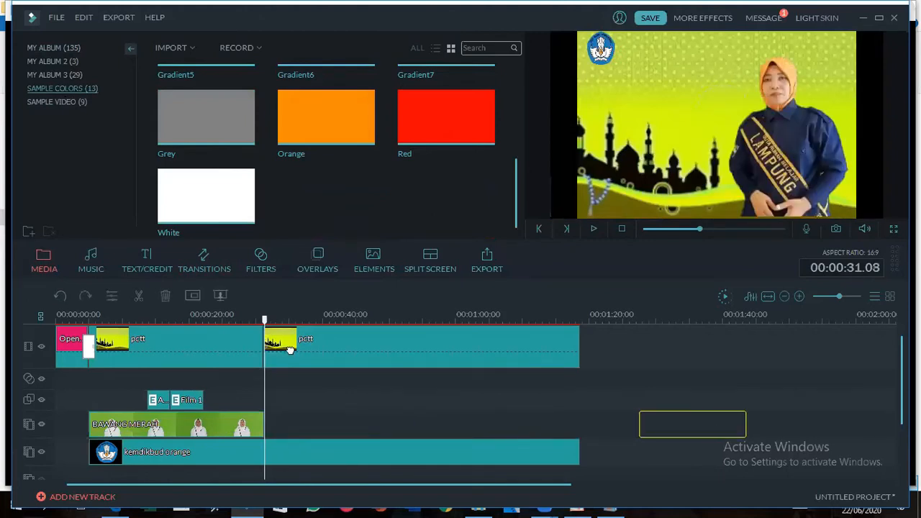
pyautogui.click(290, 351)
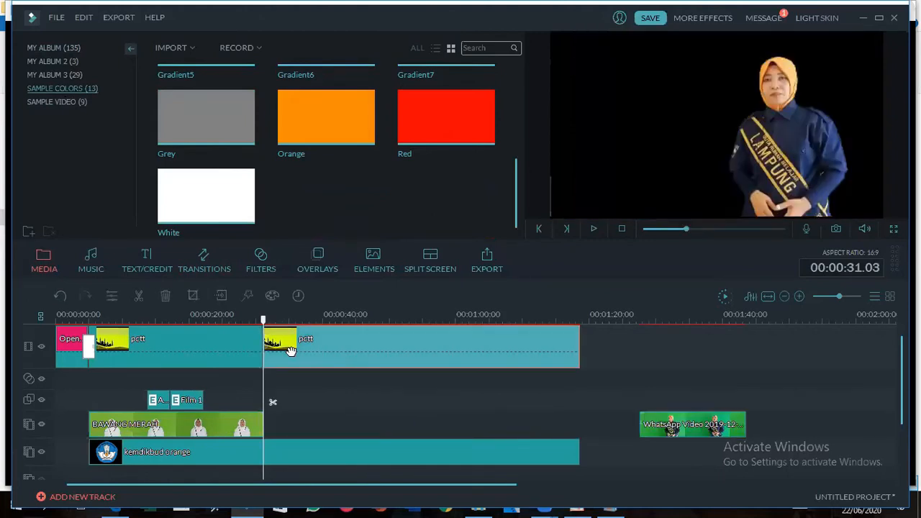
pyautogui.press('Delete')
pyautogui.moveTo(414, 113); pyautogui.dragTo(299, 363)
pyautogui.moveTo(353, 424); pyautogui.dragTo(297, 408)
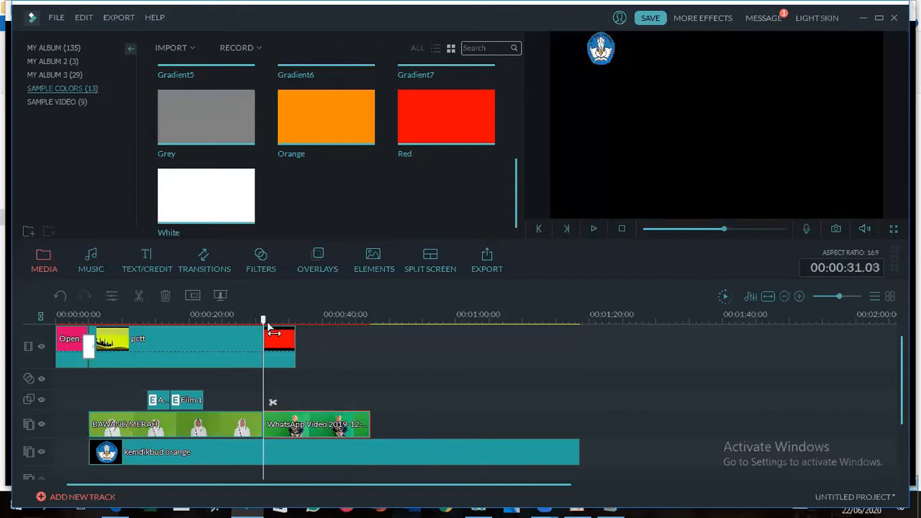
pyautogui.moveTo(590, 208)
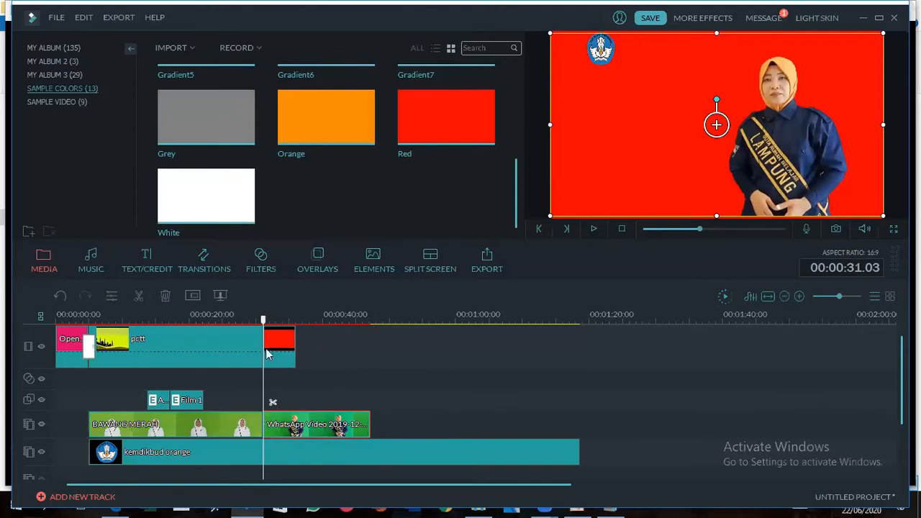
pyautogui.click(267, 320)
pyautogui.click(350, 323)
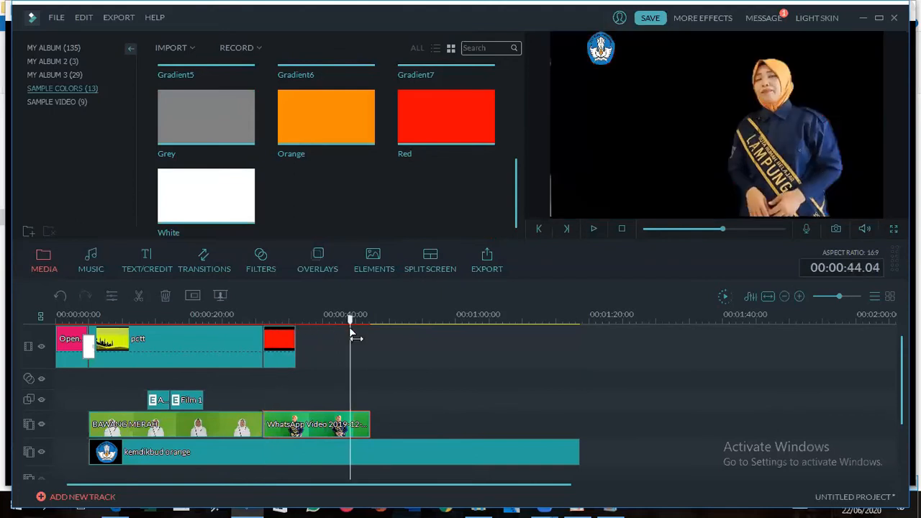
# Step: Add the Undulating transition between the pctt background and the Red clip
pyautogui.click(202, 260)
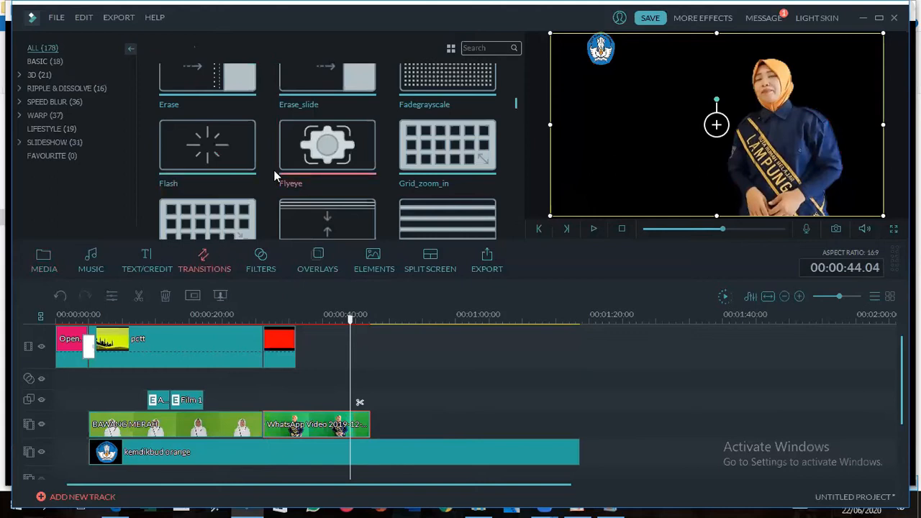
pyautogui.moveTo(515, 101); pyautogui.dragTo(516, 125)
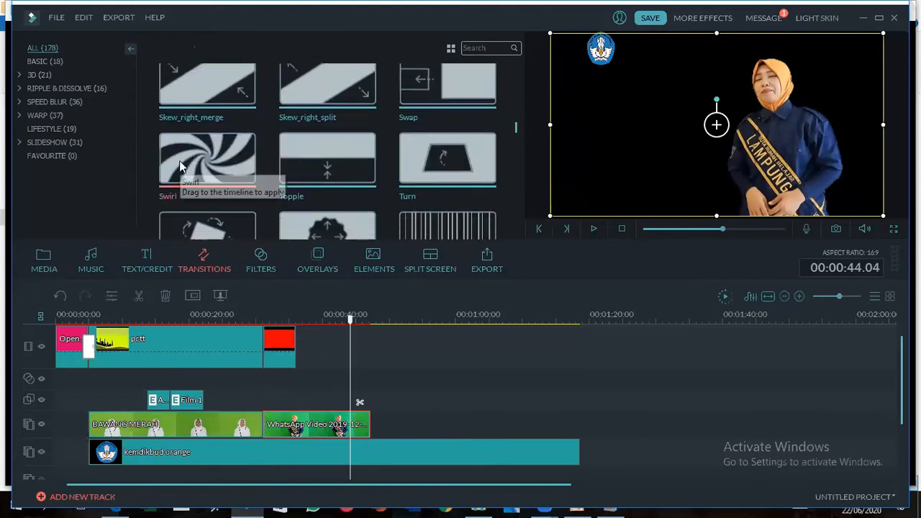
pyautogui.moveTo(180, 160); pyautogui.dragTo(261, 331)
pyautogui.rightClick(261, 331)
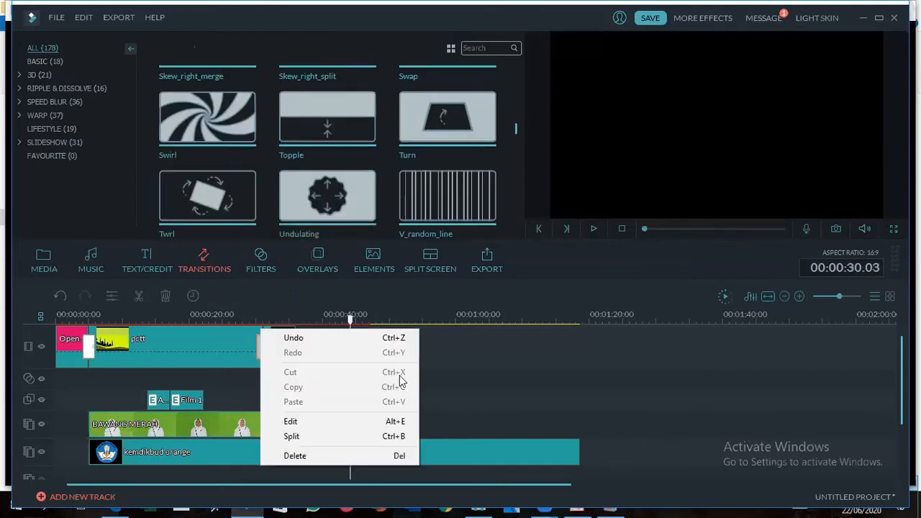
pyautogui.click(504, 396)
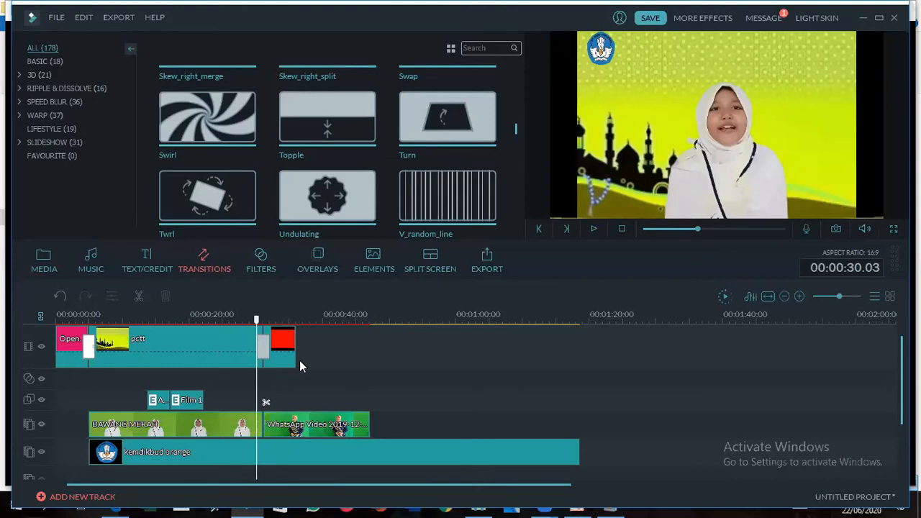
# Step: Try the other placement modes for the transition between pctt and Red, then return it to Overlap
pyautogui.doubleClick(264, 348)
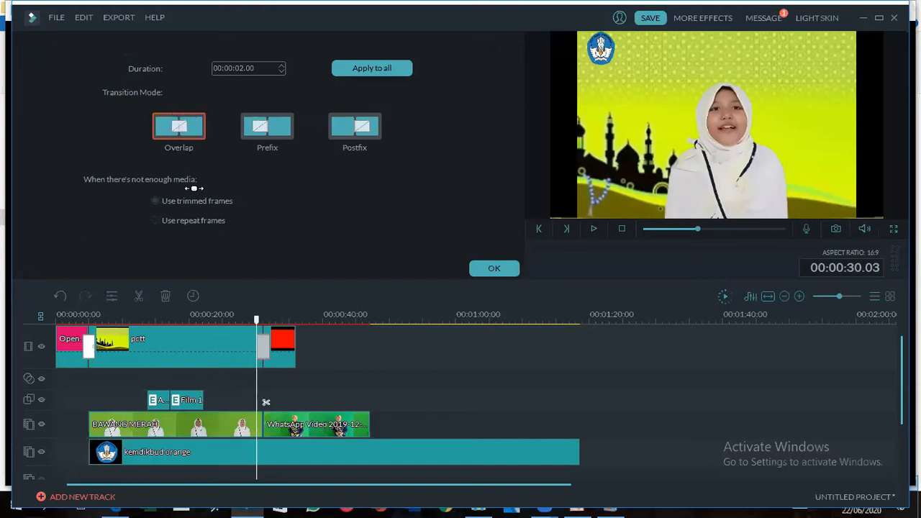
pyautogui.moveTo(476, 321); pyautogui.dragTo(633, 322)
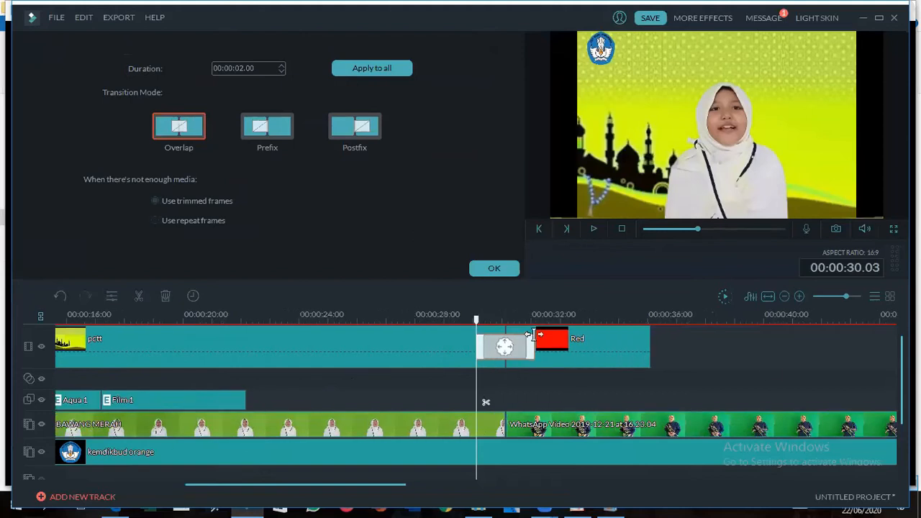
pyautogui.click(261, 133)
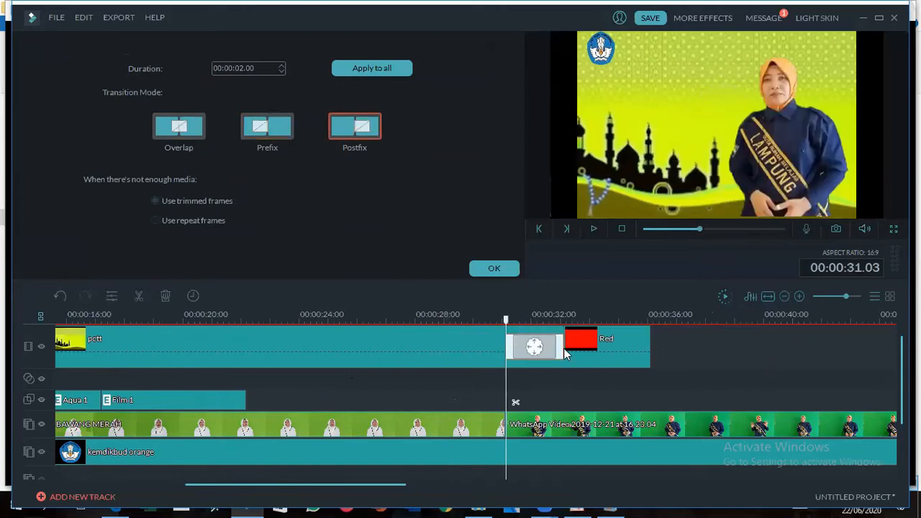
pyautogui.click(183, 127)
pyautogui.click(493, 268)
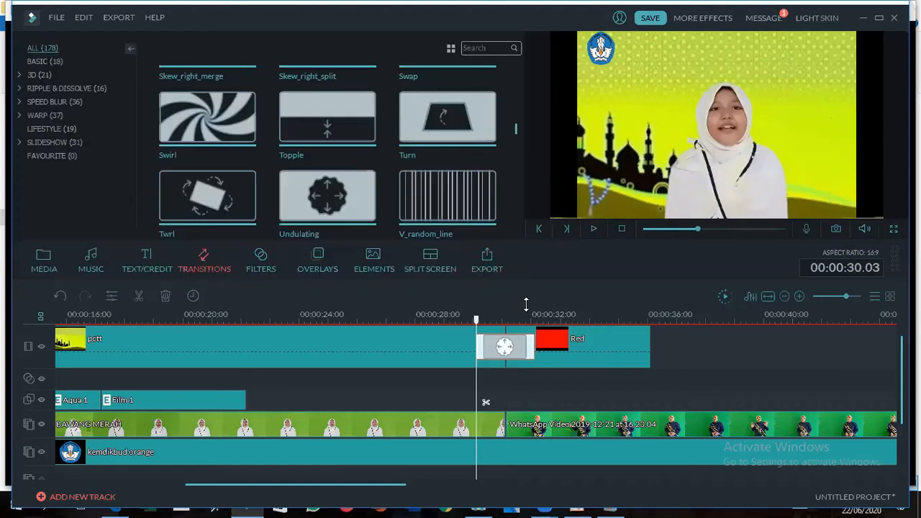
# Step: Play the sequence across the transition between pctt and Red to check how the background changes
pyautogui.click(593, 229)
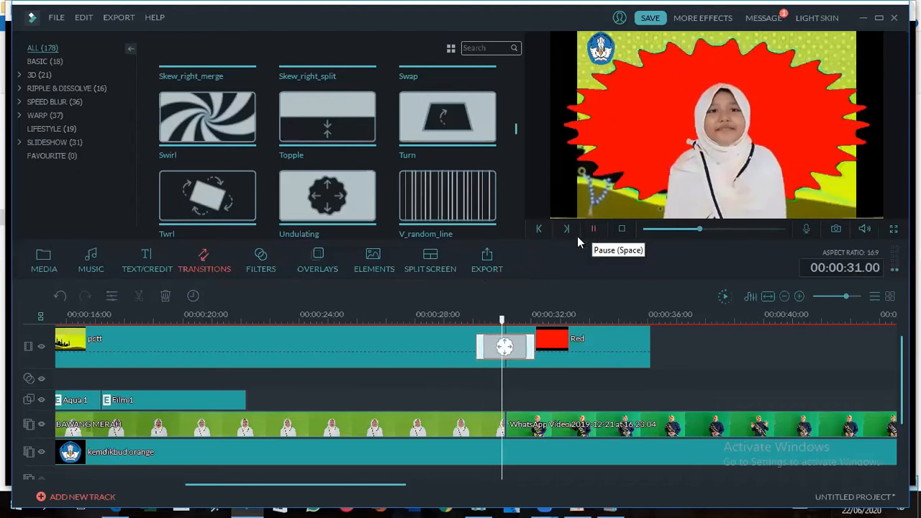
pyautogui.click(593, 229)
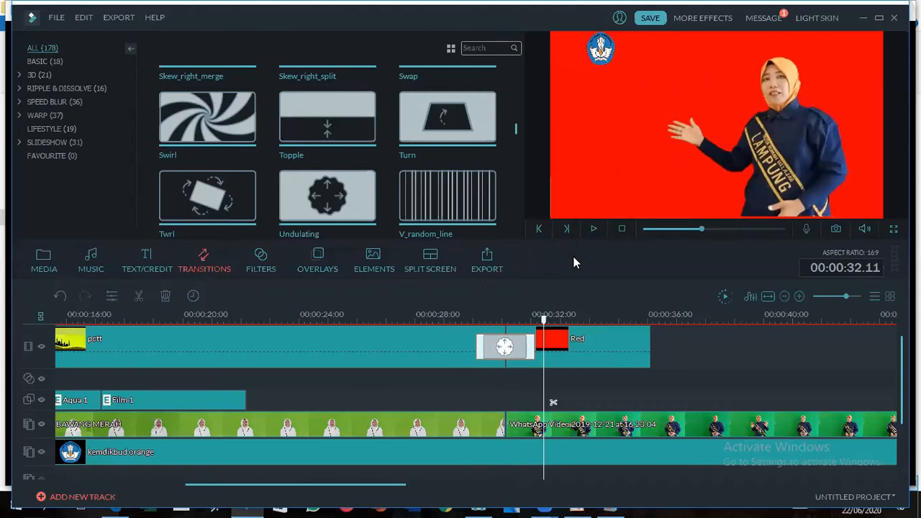
pyautogui.click(454, 429)
# Step: Extend the Red clip to end together with the second presenter's WhatsApp Video clip
pyautogui.click(529, 421)
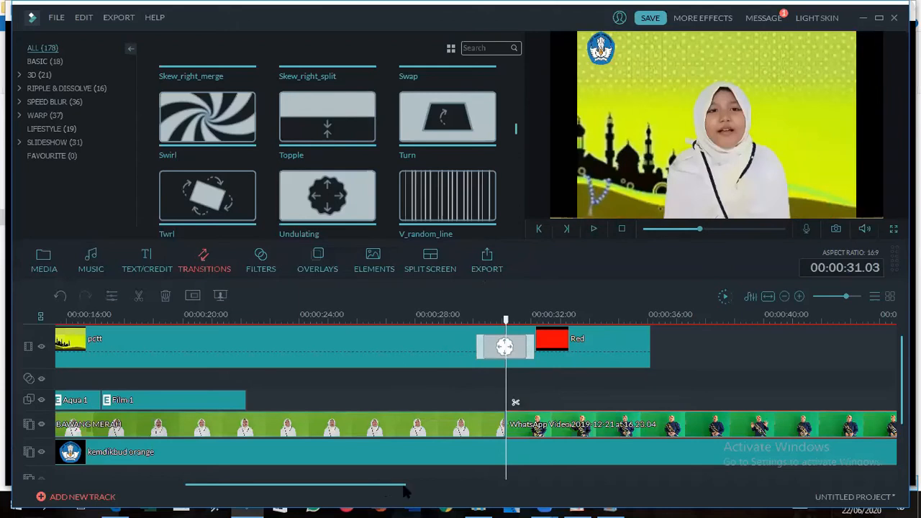
pyautogui.hscroll(3, 388, 411)
pyautogui.click(721, 65)
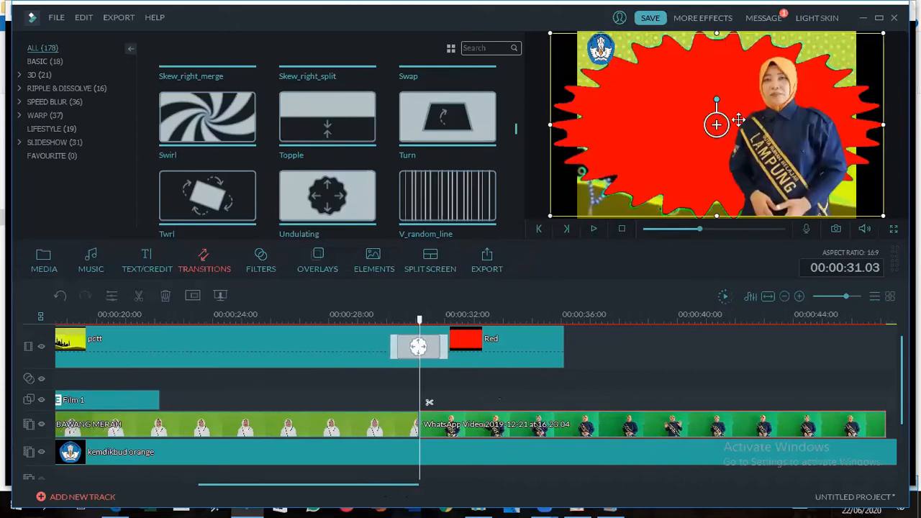
pyautogui.hscroll(1, 405, 373)
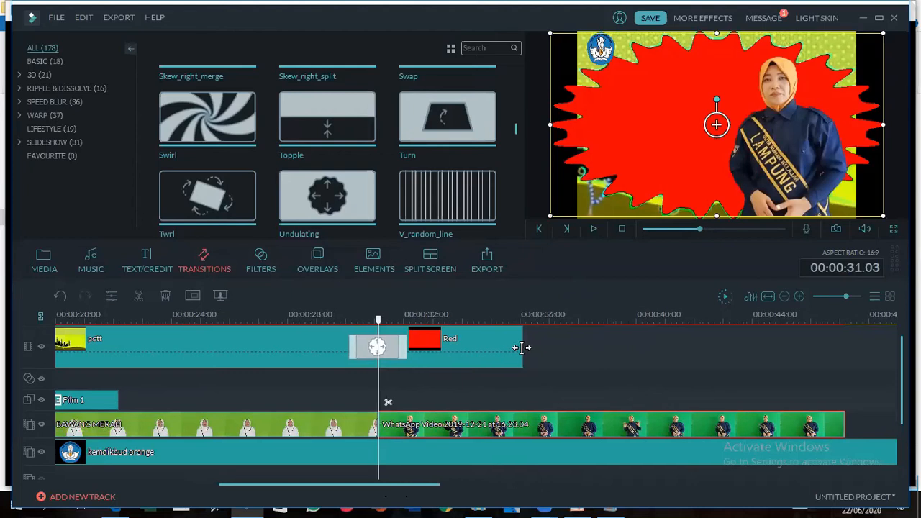
pyautogui.moveTo(523, 346); pyautogui.dragTo(844, 349)
pyautogui.click(378, 315)
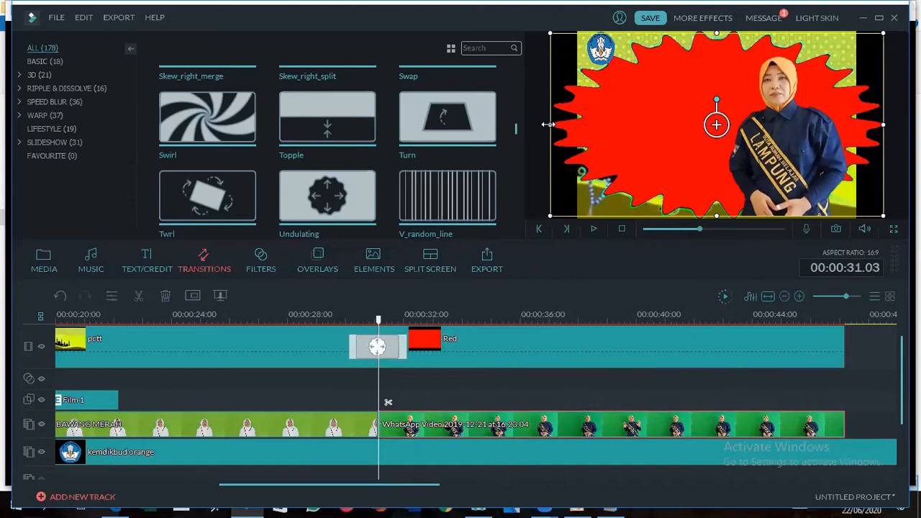
# Step: Shrink the second presenter's video into the lower-right corner of the frame and play the result over the red background
pyautogui.moveTo(548, 124); pyautogui.dragTo(735, 125)
pyautogui.moveTo(803, 34); pyautogui.dragTo(800, 82)
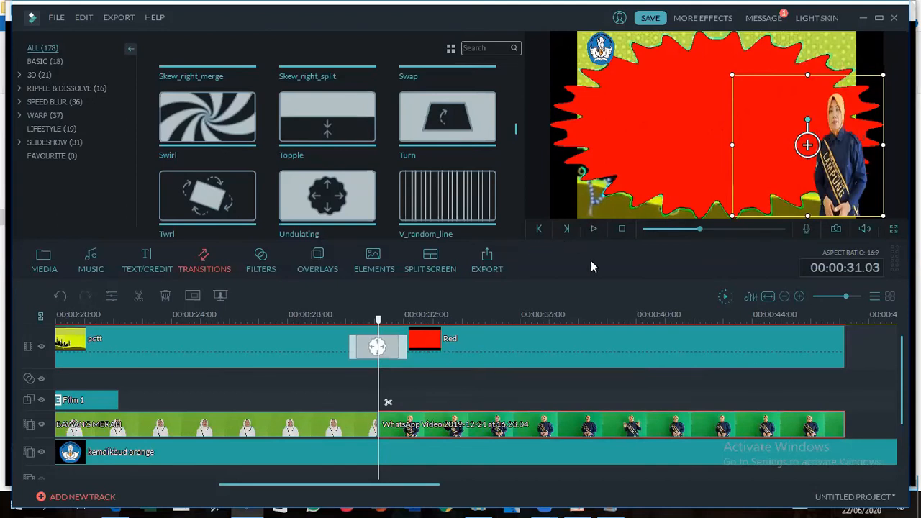
pyautogui.click(595, 228)
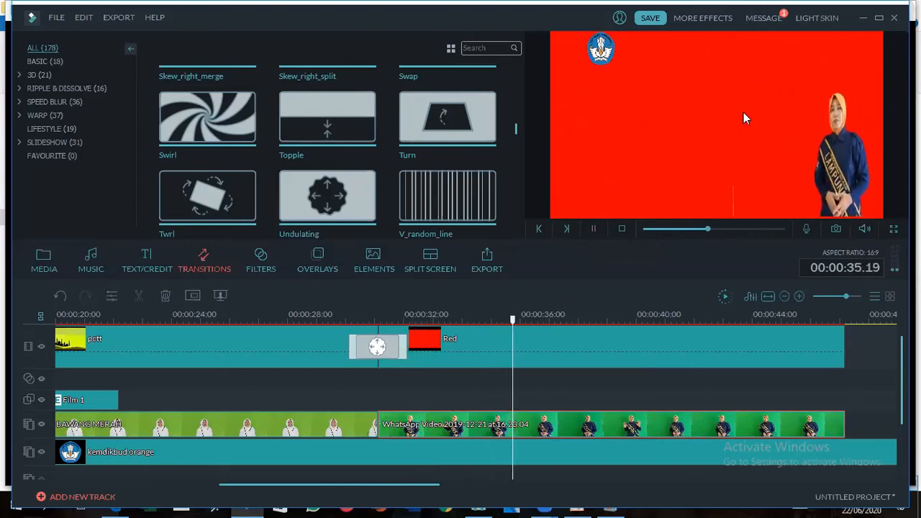
pyautogui.click(594, 229)
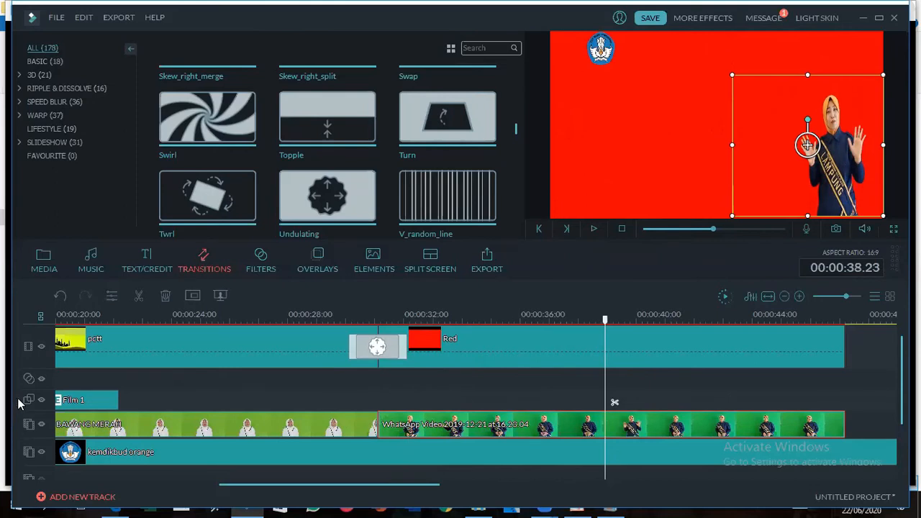
# Step: Import the Perubahan Sosial video from the IHT 25062020 folder and start playing it as a preview
pyautogui.click(41, 261)
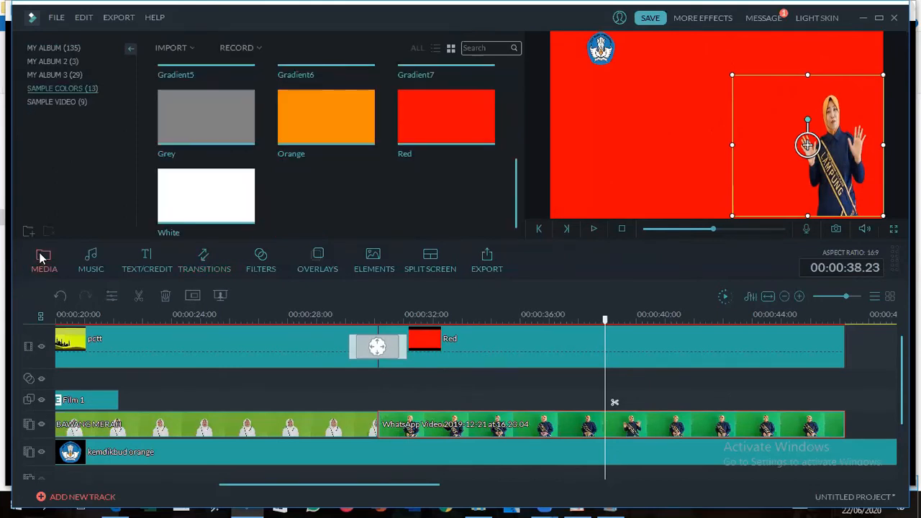
pyautogui.click(173, 49)
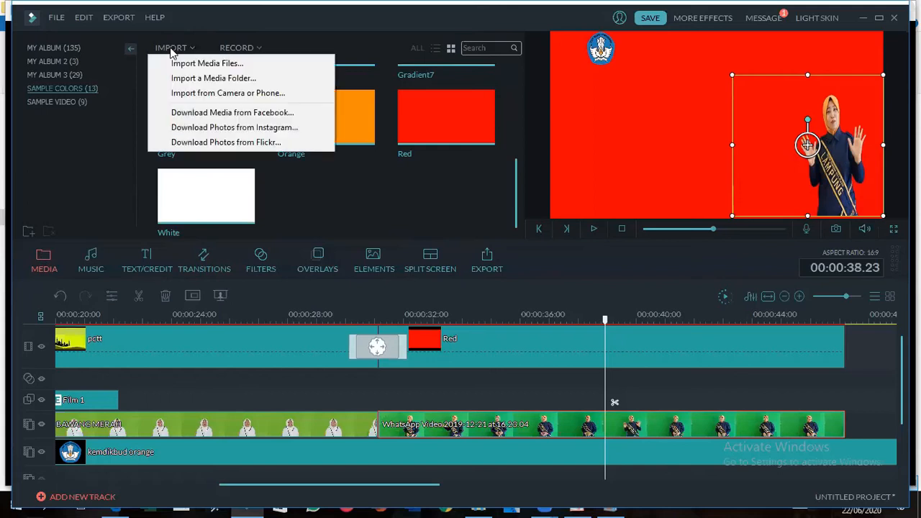
pyautogui.click(199, 65)
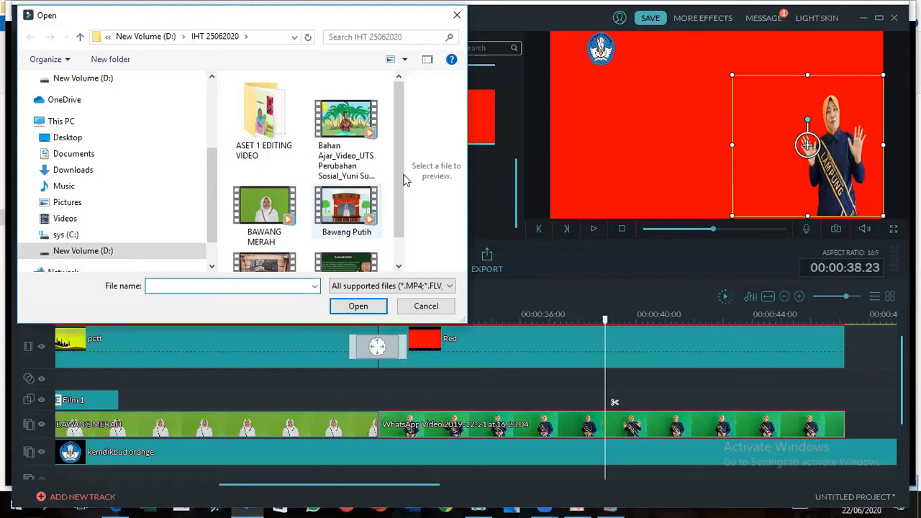
pyautogui.scroll(-1, 404, 179)
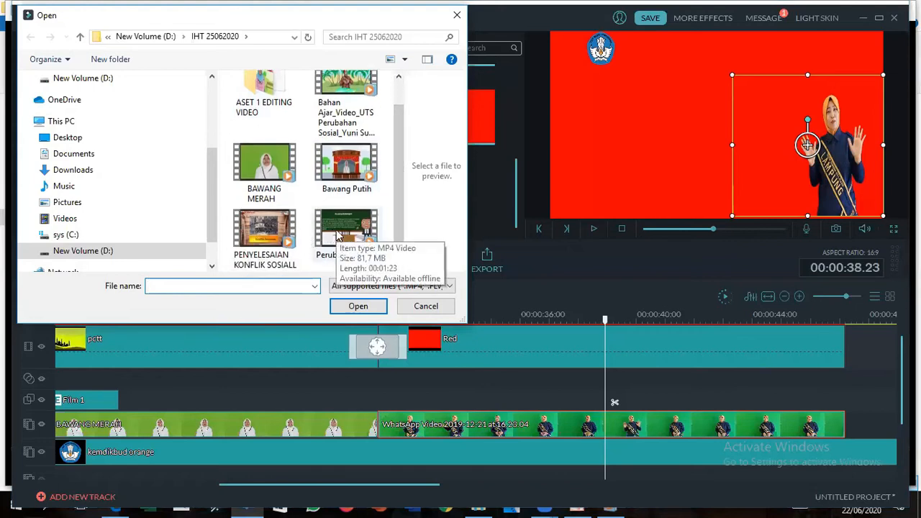
pyautogui.click(338, 233)
pyautogui.click(358, 306)
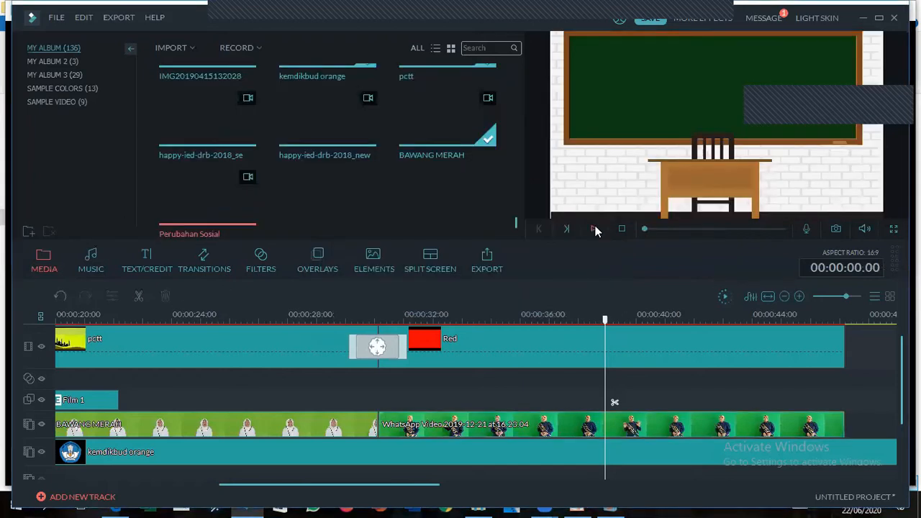
pyautogui.click(594, 229)
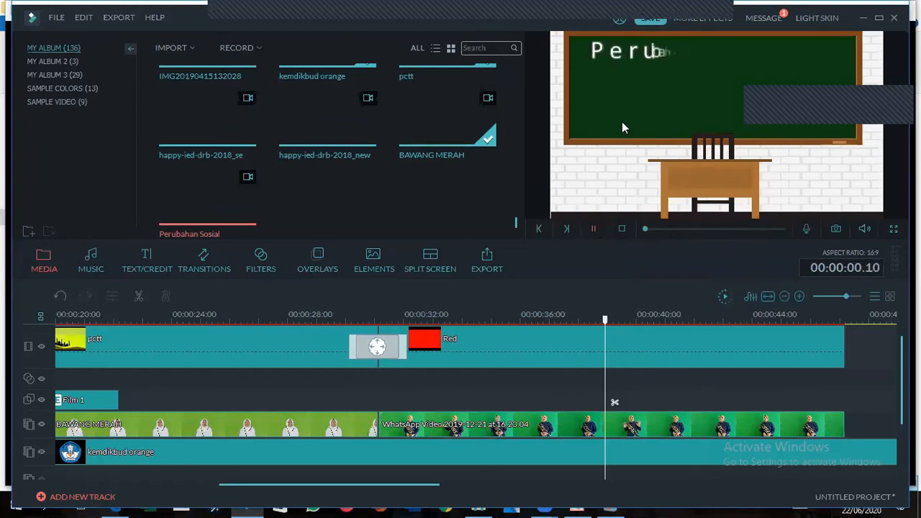
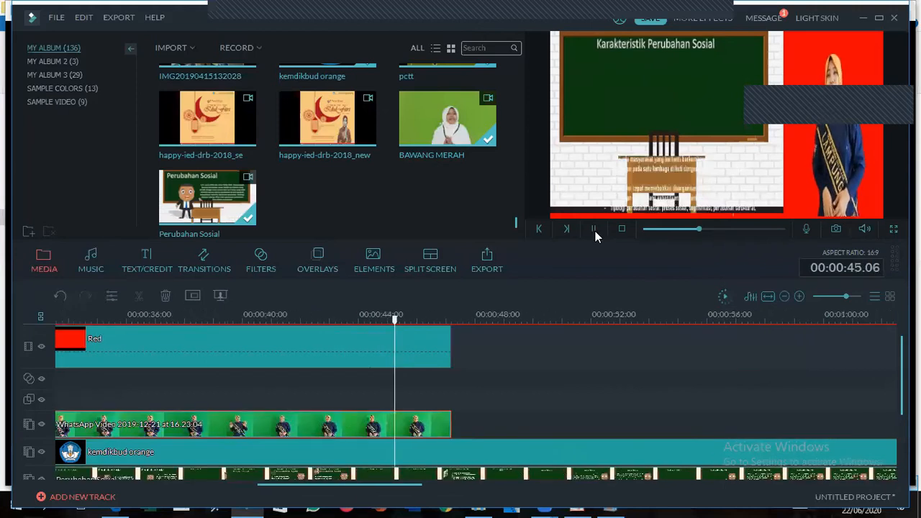
# Step: Stop the preview and add the papan chalkboard image to the background track right after the end of the Red clip
pyautogui.click(593, 230)
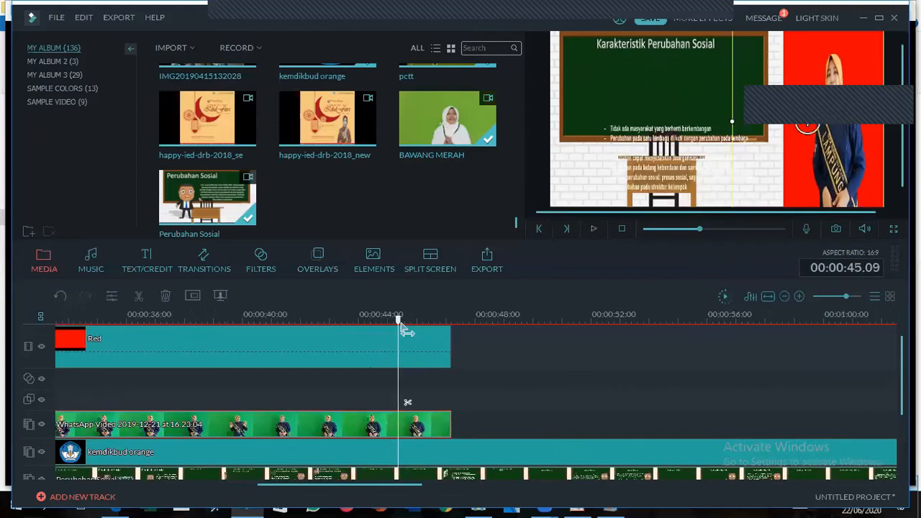
pyautogui.click(451, 330)
pyautogui.click(594, 229)
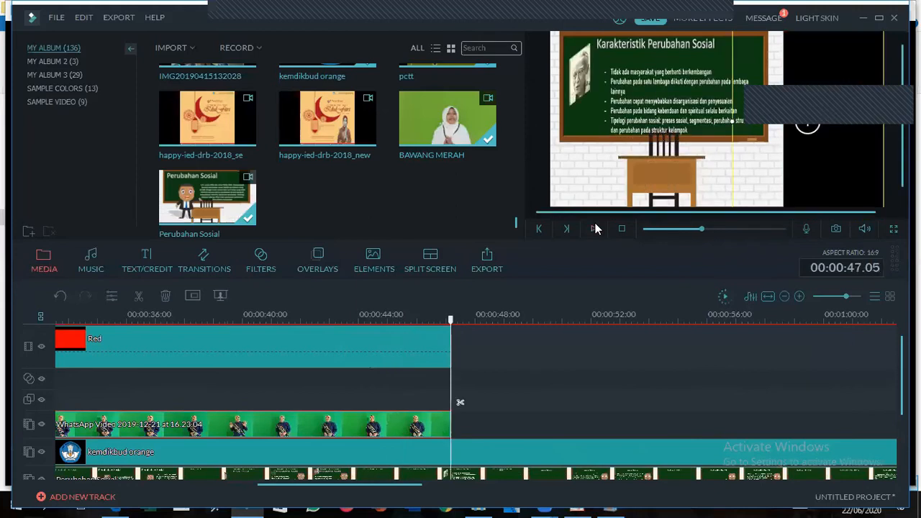
pyautogui.click(595, 230)
pyautogui.scroll(10, 513, 233)
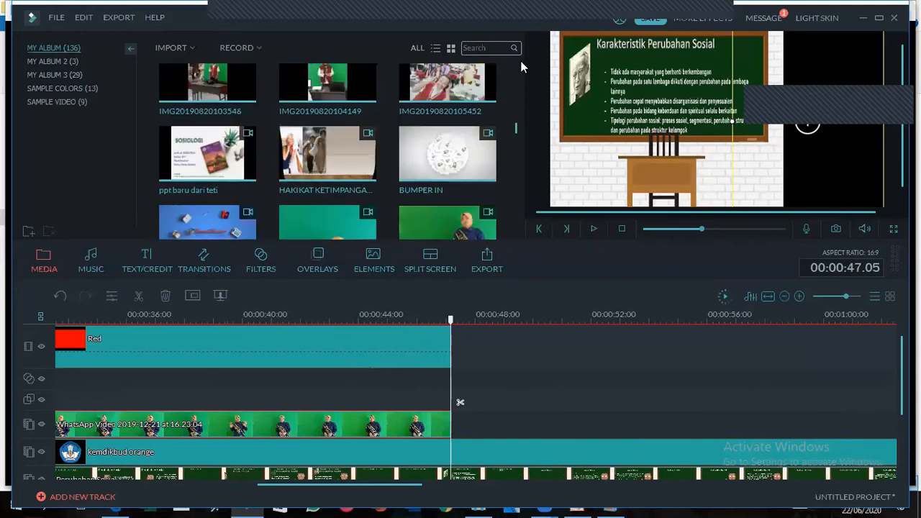
pyautogui.scroll(5, 463, 69)
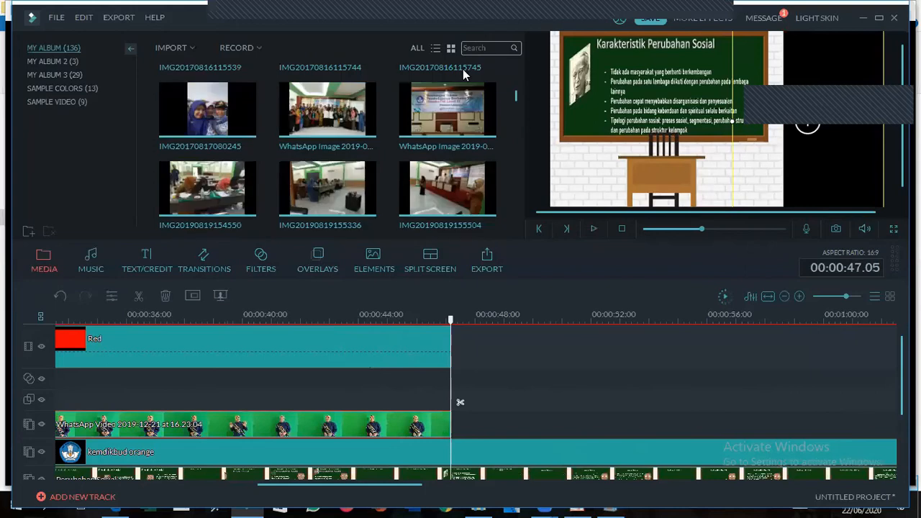
pyautogui.scroll(2, 463, 69)
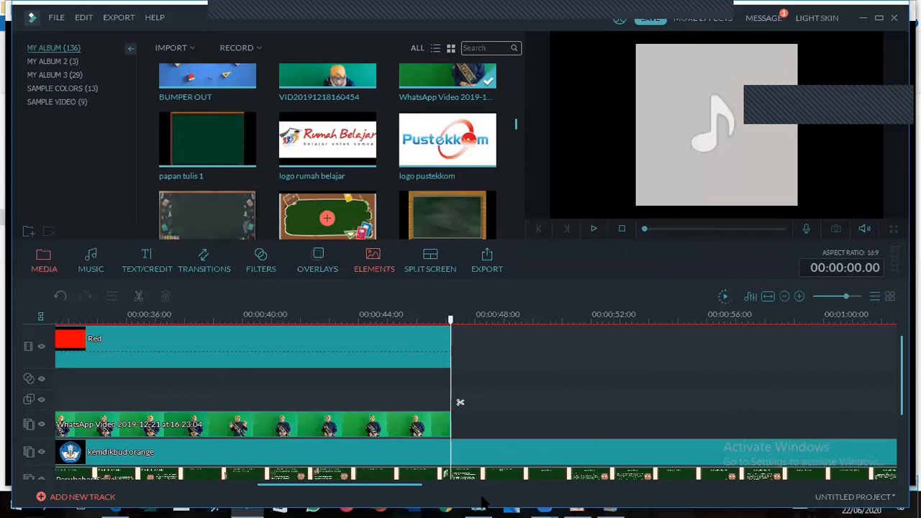
pyautogui.rightClick(474, 342)
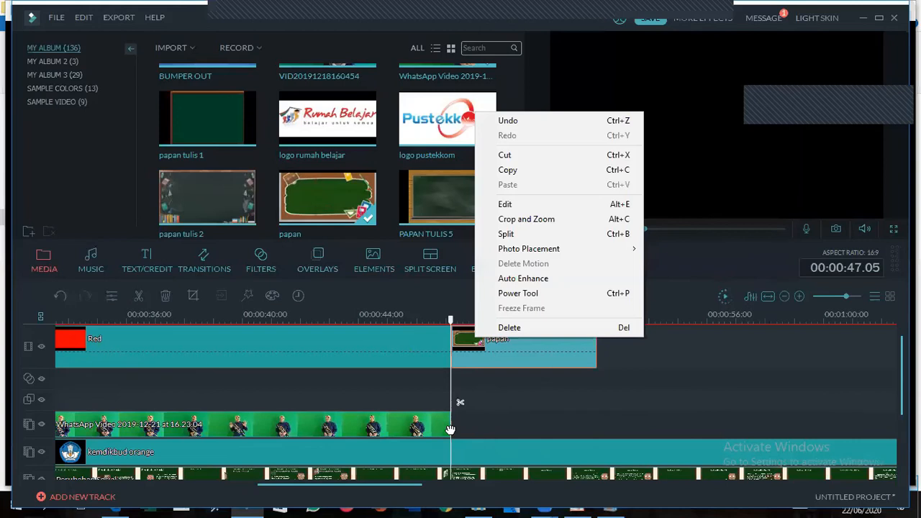
# Step: Place another copy of the presenter's WhatsApp Video clip over the papan background and shrink it into the lower-right corner of the frame
pyautogui.click(450, 430)
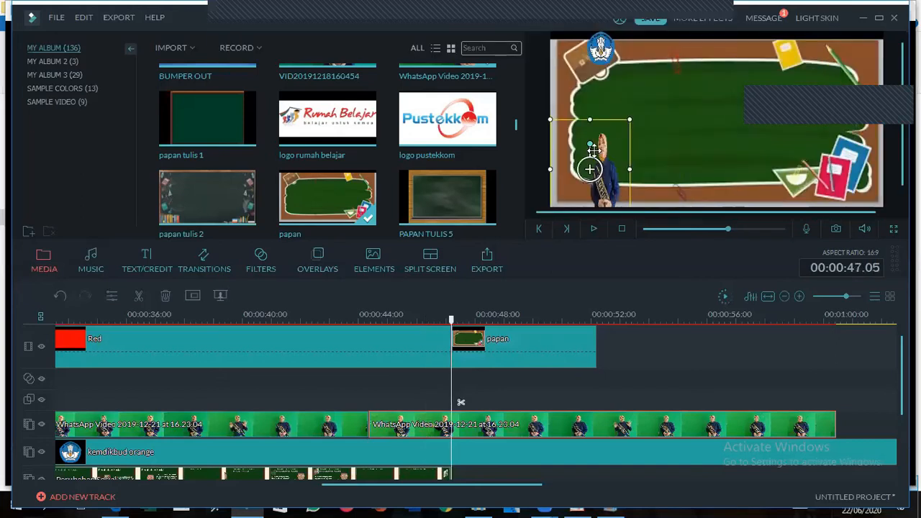
pyautogui.click(842, 165)
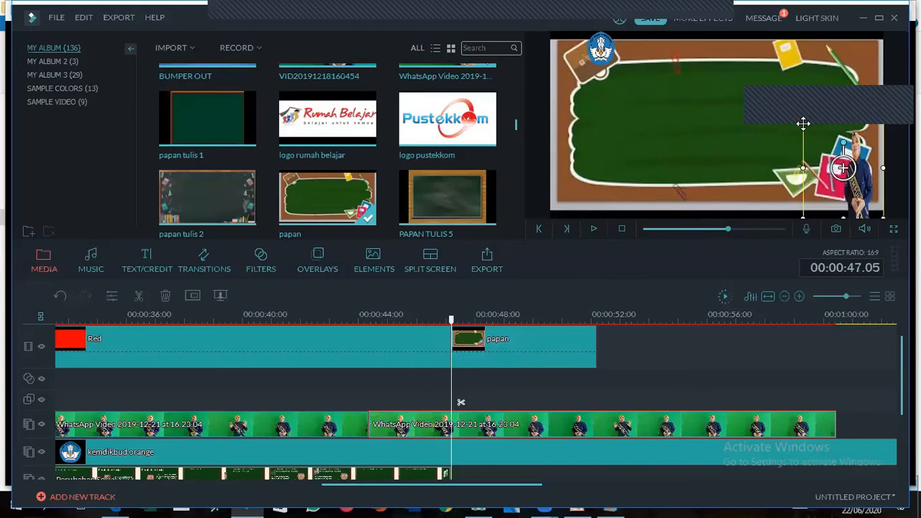
pyautogui.moveTo(811, 126); pyautogui.dragTo(813, 130)
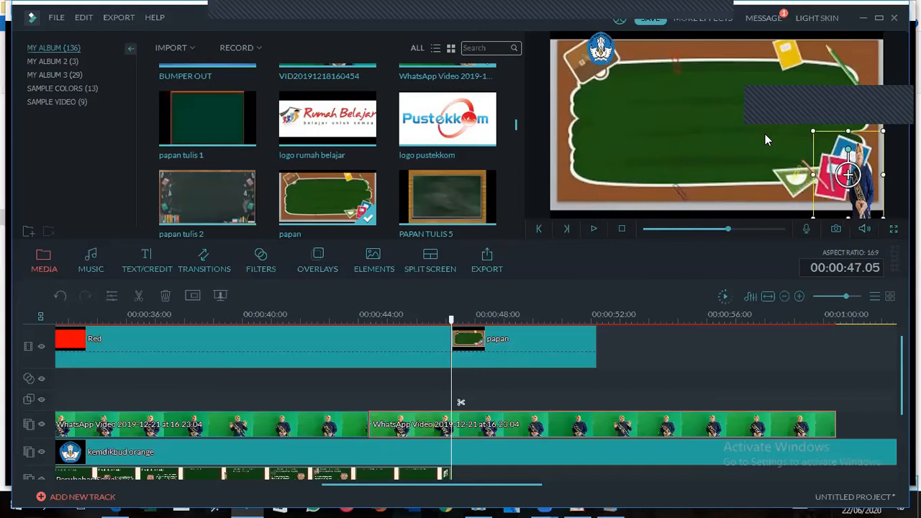
# Step: Insert Title 23 over the papan background with the text bAHAN DONAT, and add a second text element reading tERIGU
pyautogui.click(153, 269)
pyautogui.scroll(-2, 480, 429)
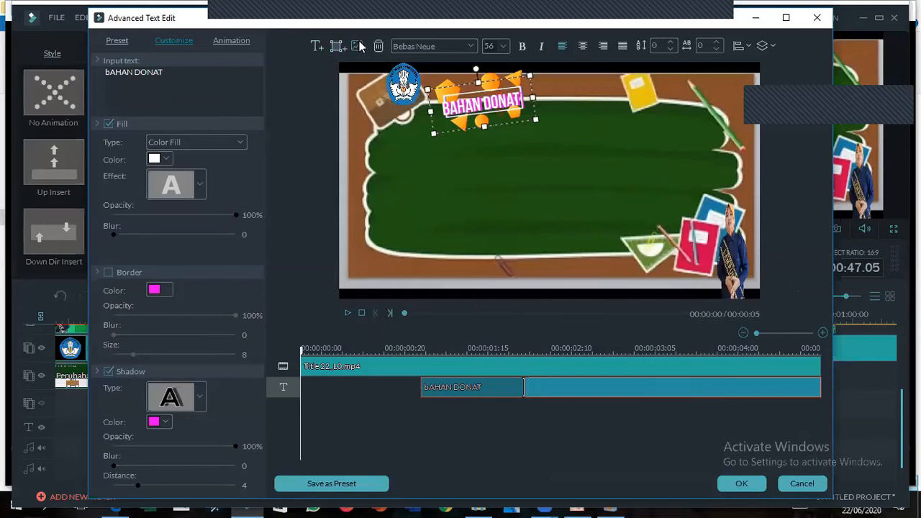
pyautogui.click(317, 45)
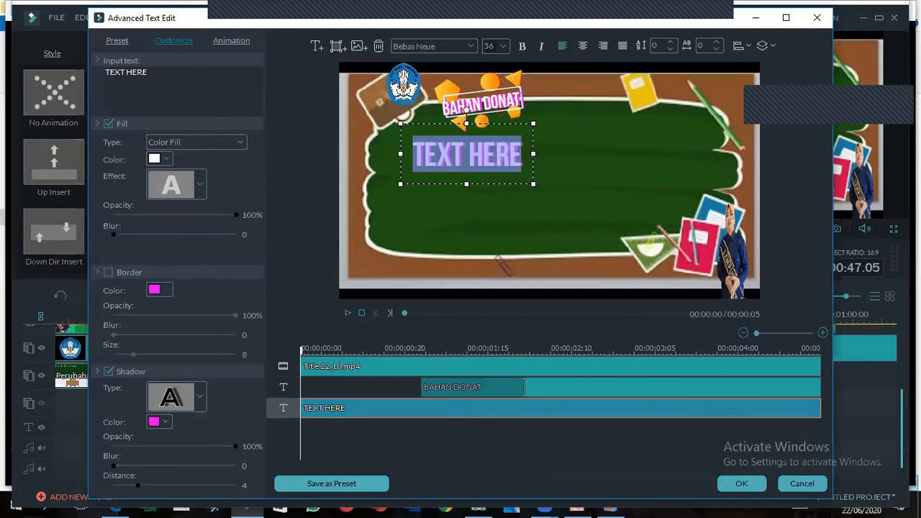
pyautogui.write('tERIGU')
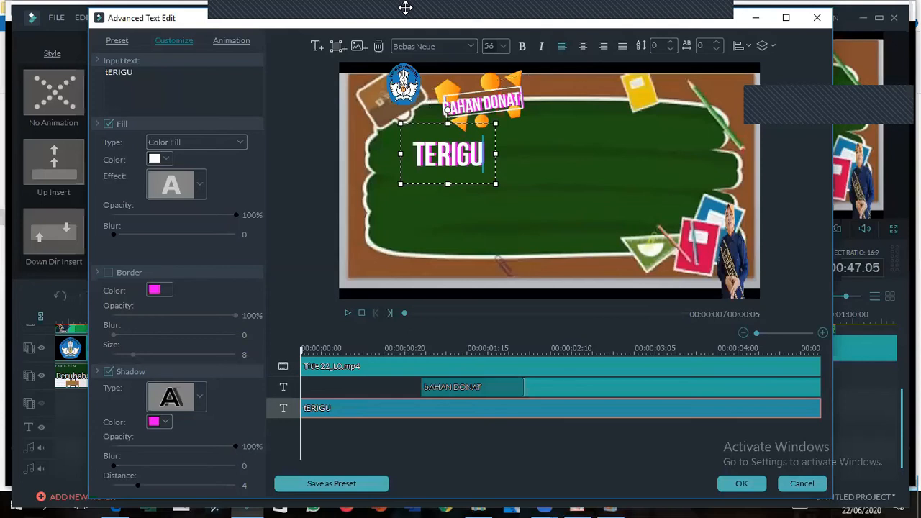
# Step: Apply the Drop animation to the tERIGU text and move it to the chalkboard's left edge below the logo
pyautogui.hotkey('ctrl', 'a')
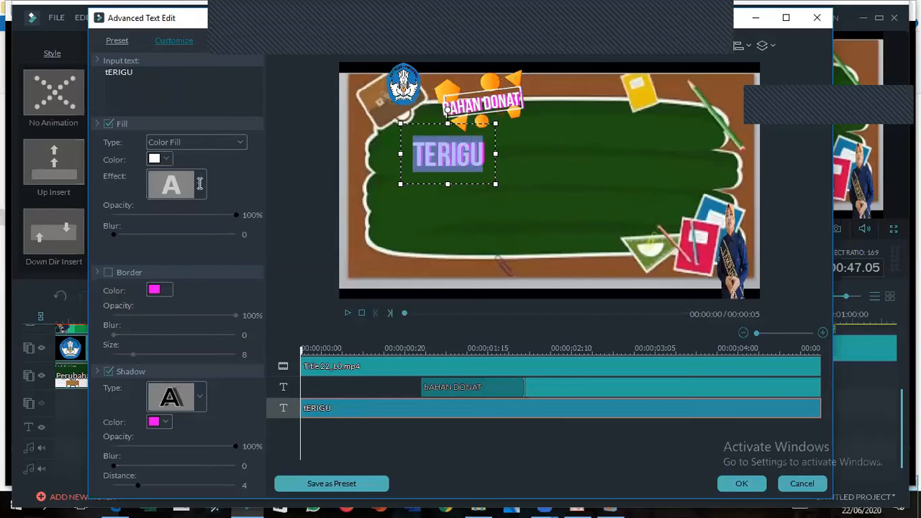
pyautogui.click(239, 141)
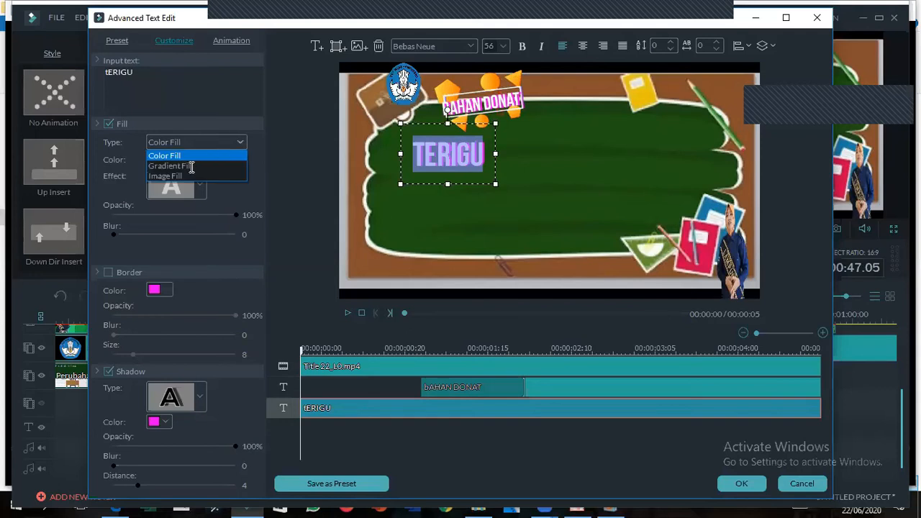
pyautogui.click(243, 141)
pyautogui.click(223, 42)
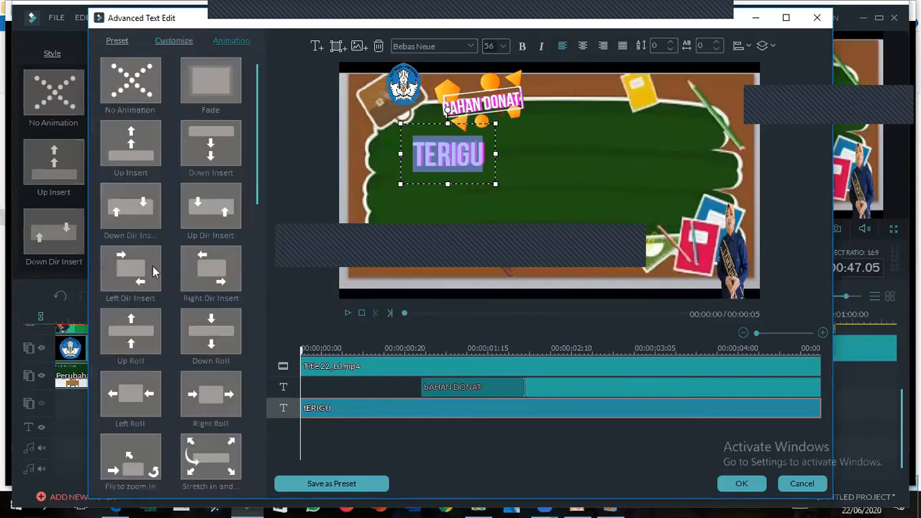
pyautogui.scroll(-5, 133, 344)
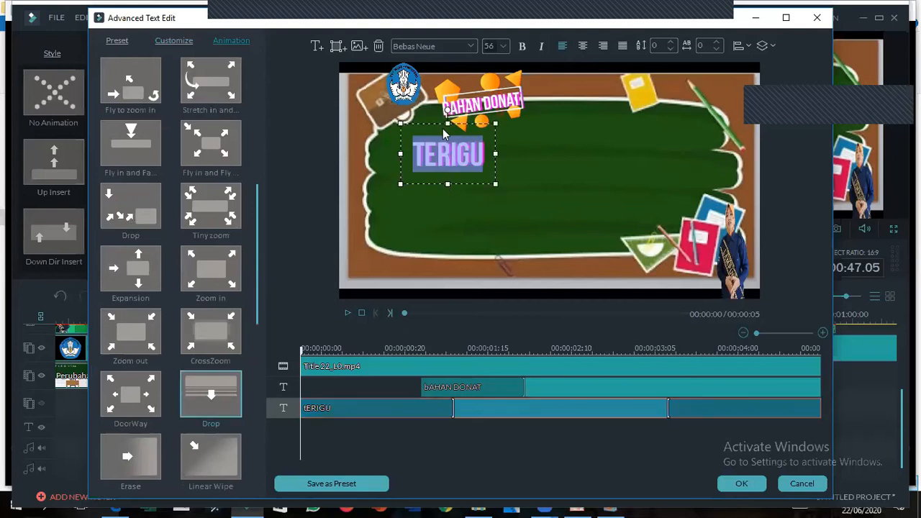
pyautogui.moveTo(437, 123); pyautogui.dragTo(401, 122)
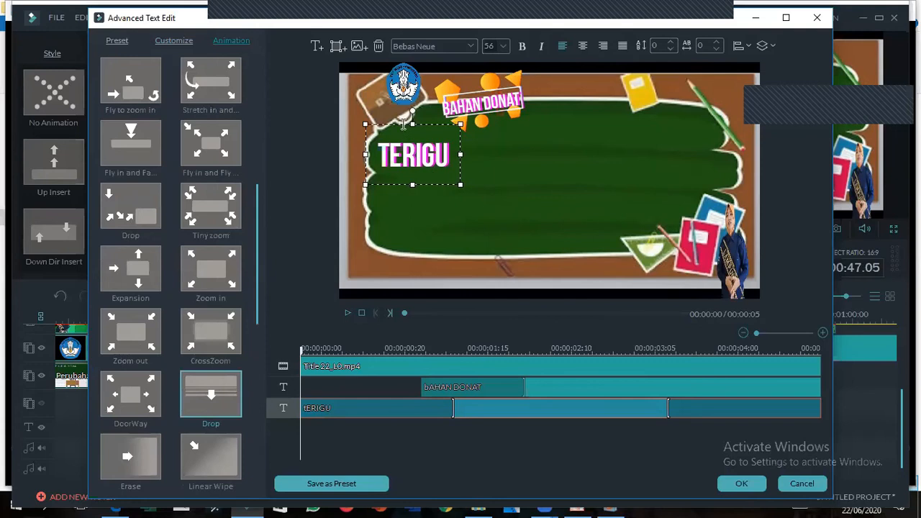
pyautogui.click(516, 183)
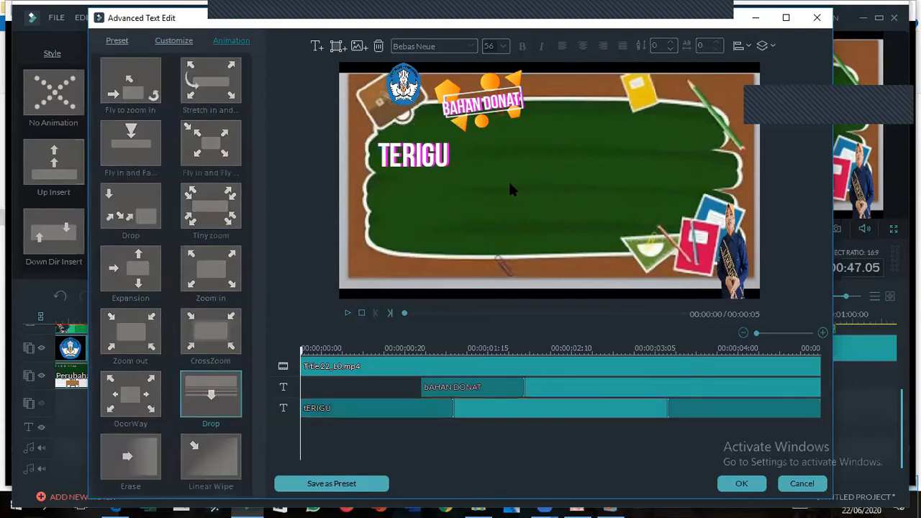
# Step: Delay the tERIGU text so it starts after bAHAN DONAT, and adjust the BAHAN DONAT text frame to fit its wording
pyautogui.click(301, 409)
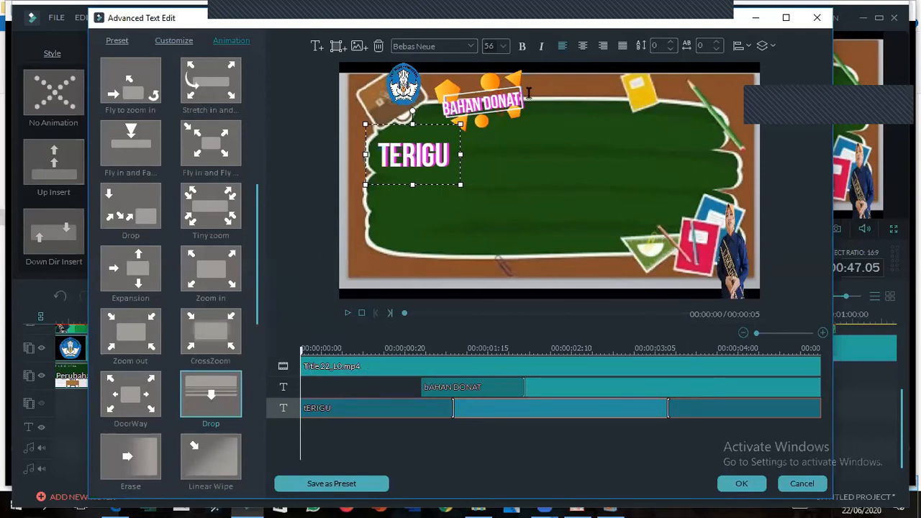
pyautogui.click(528, 94)
pyautogui.moveTo(532, 98); pyautogui.dragTo(522, 99)
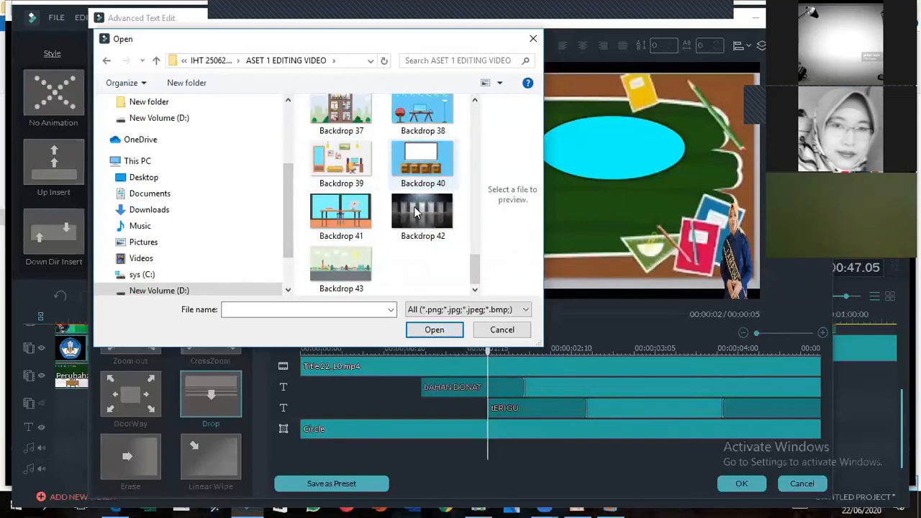
# Step: Place the Backdrop 42 image from the ASET 1 EDITING VIDEO folder on a cyan circle, and move the TERIGU text beside it
pyautogui.click(430, 210)
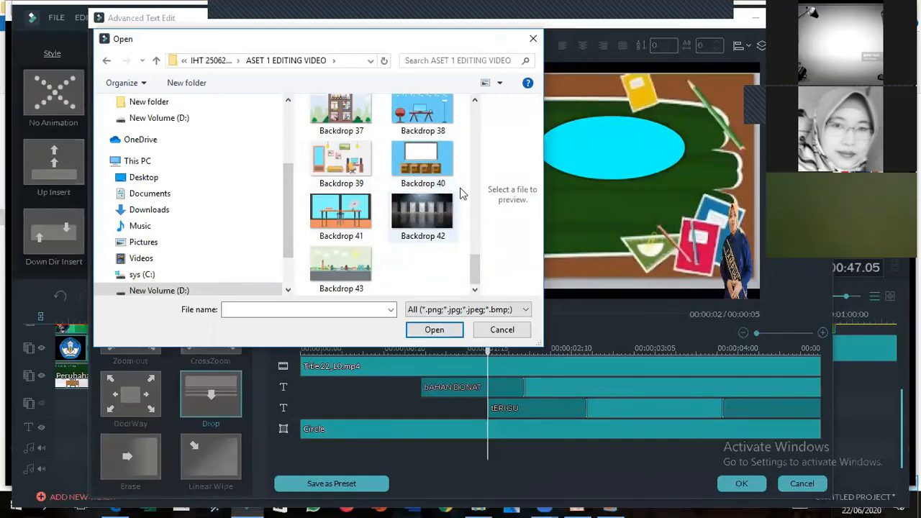
pyautogui.click(434, 330)
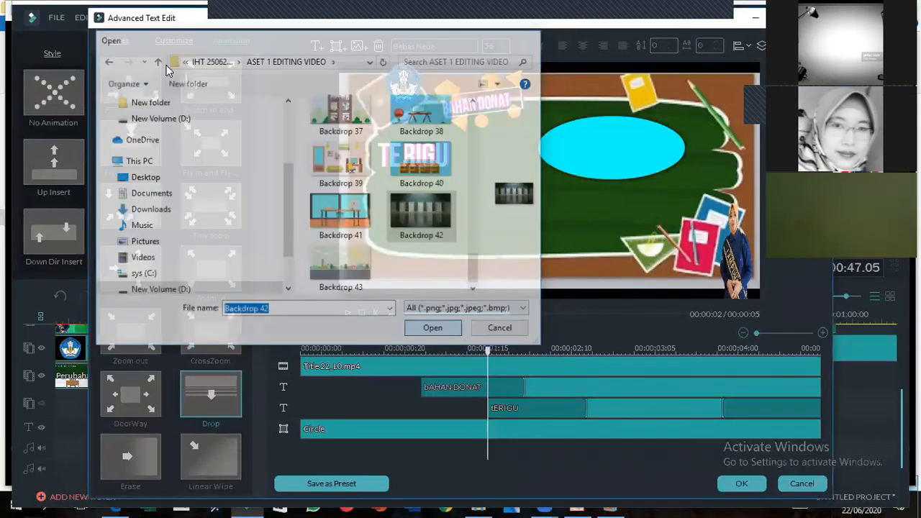
pyautogui.moveTo(543, 124); pyautogui.dragTo(614, 145)
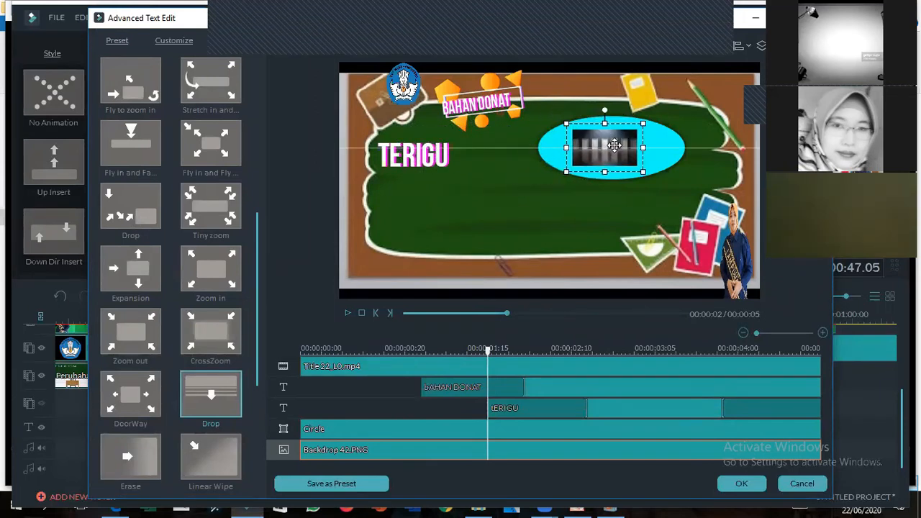
pyautogui.click(437, 155)
pyautogui.moveTo(426, 123); pyautogui.dragTo(484, 124)
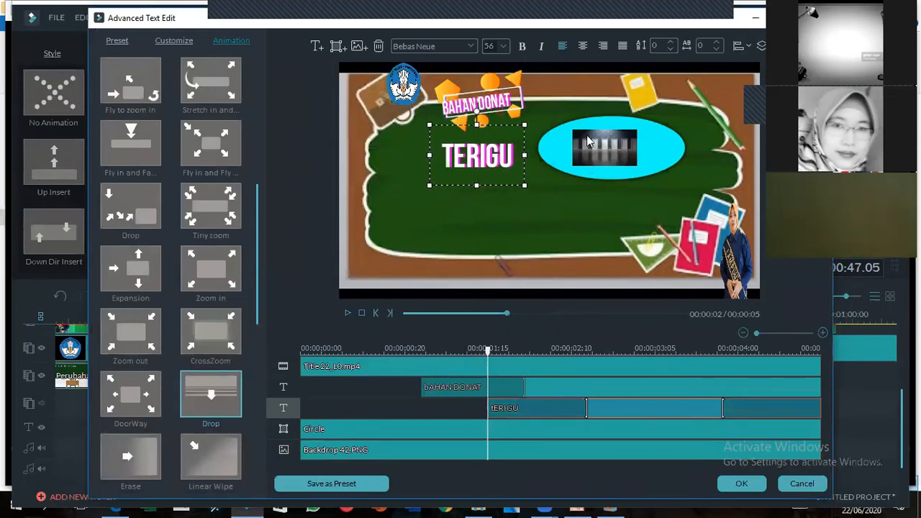
# Step: Delay the circle's start until after tERIGU appears, try to start the Backdrop 42 image slightly after it, and accept the title edits
pyautogui.click(314, 429)
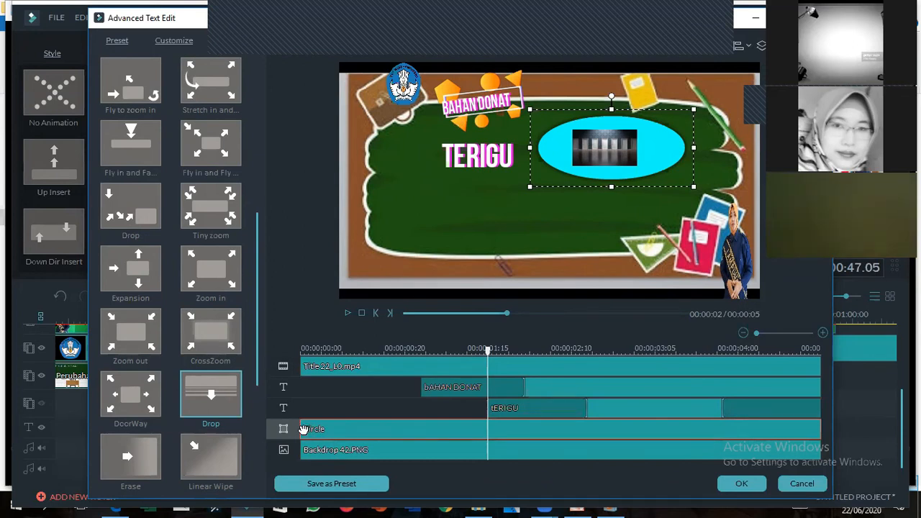
pyautogui.click(536, 442)
pyautogui.moveTo(565, 438); pyautogui.dragTo(565, 438)
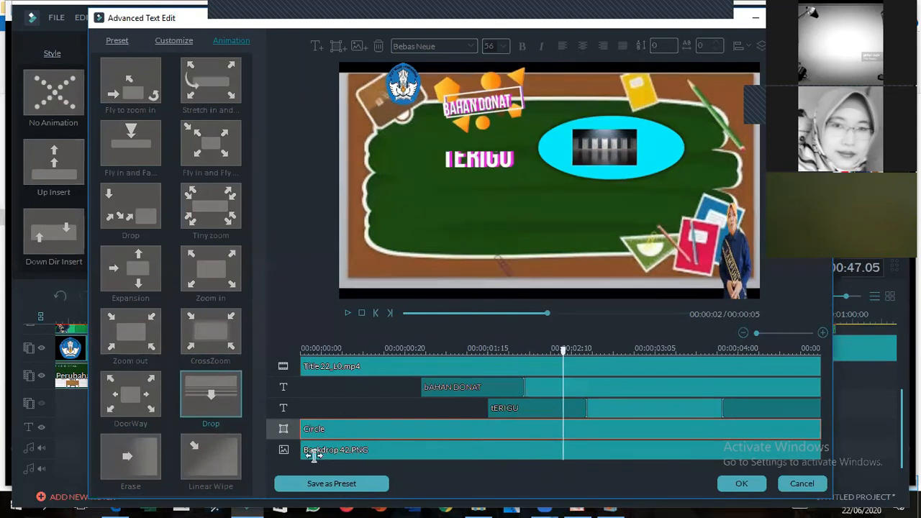
pyautogui.click(311, 453)
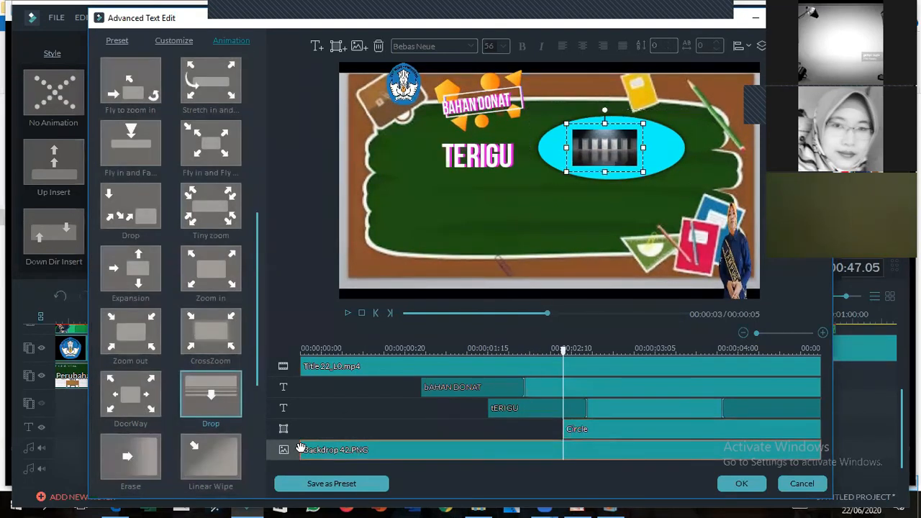
pyautogui.click(588, 451)
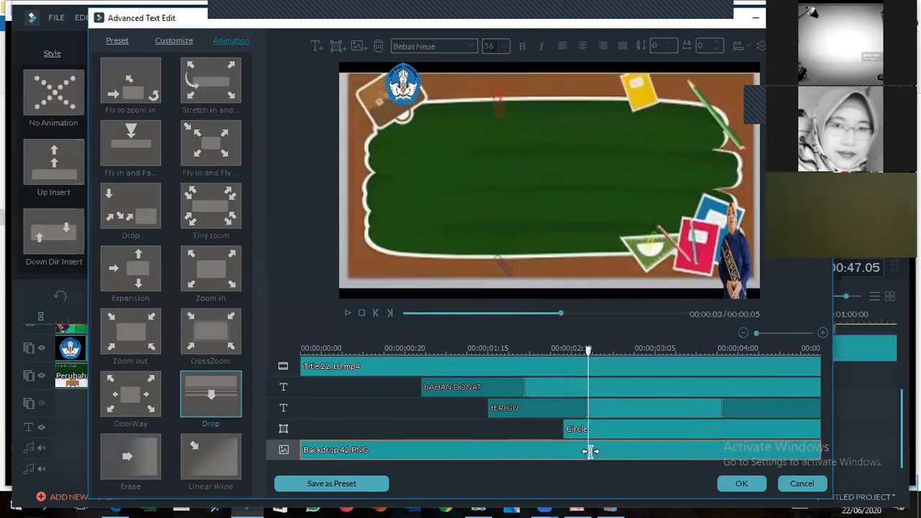
pyautogui.moveTo(591, 452); pyautogui.dragTo(592, 451)
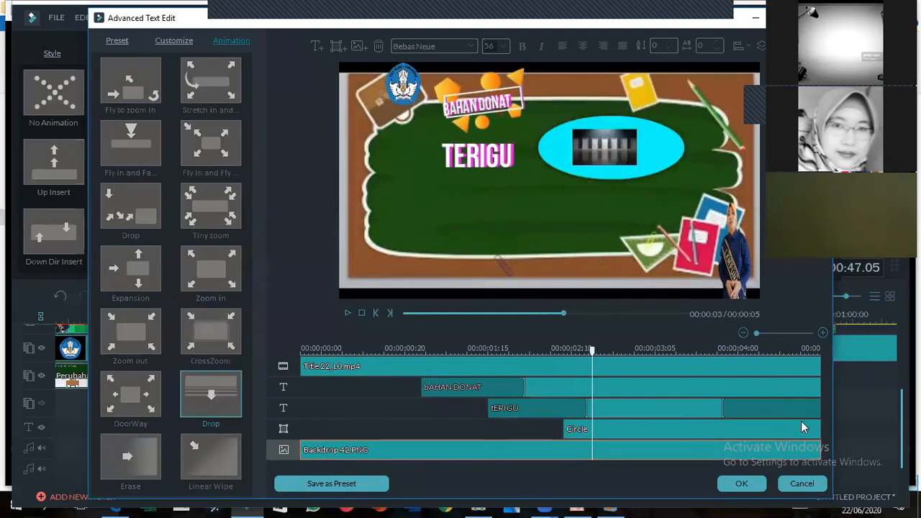
pyautogui.click(741, 485)
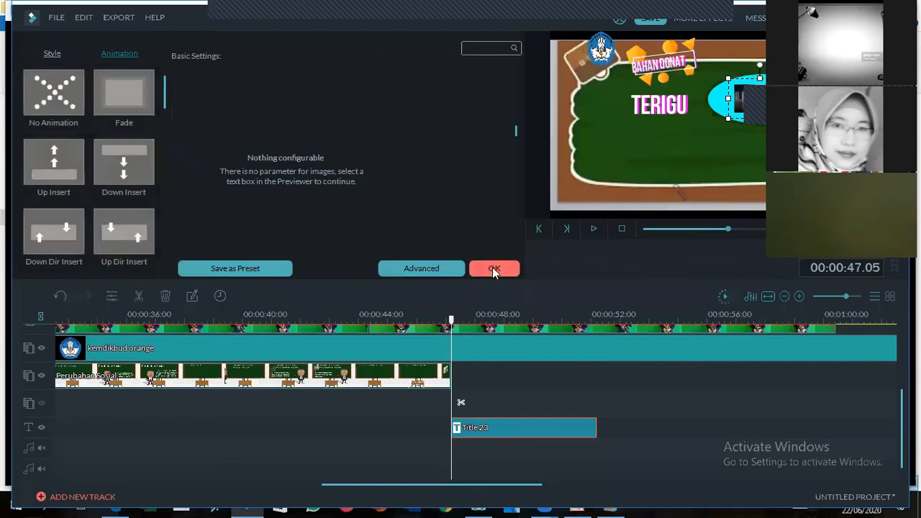
# Step: Play the sequence from just before the papan background to check the animated title, and stop the playback
pyautogui.moveTo(452, 332); pyautogui.dragTo(407, 336)
pyautogui.click(594, 230)
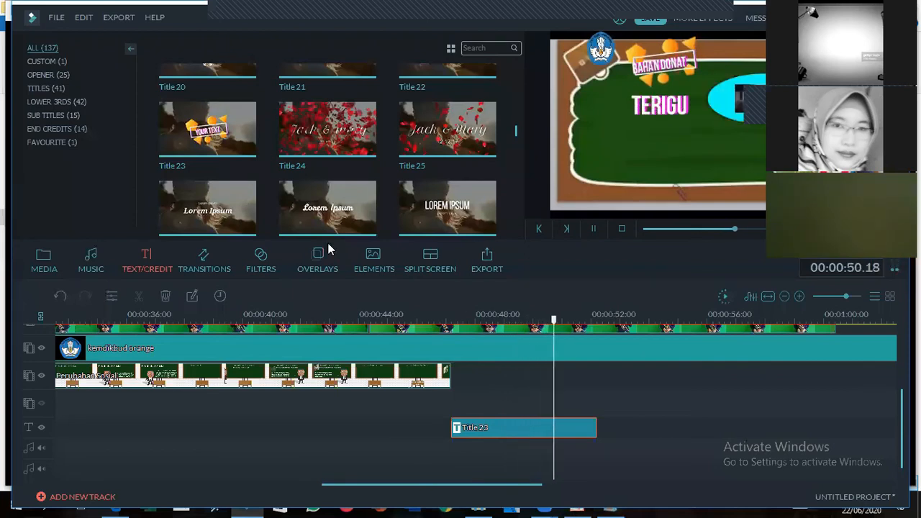
pyautogui.click(591, 228)
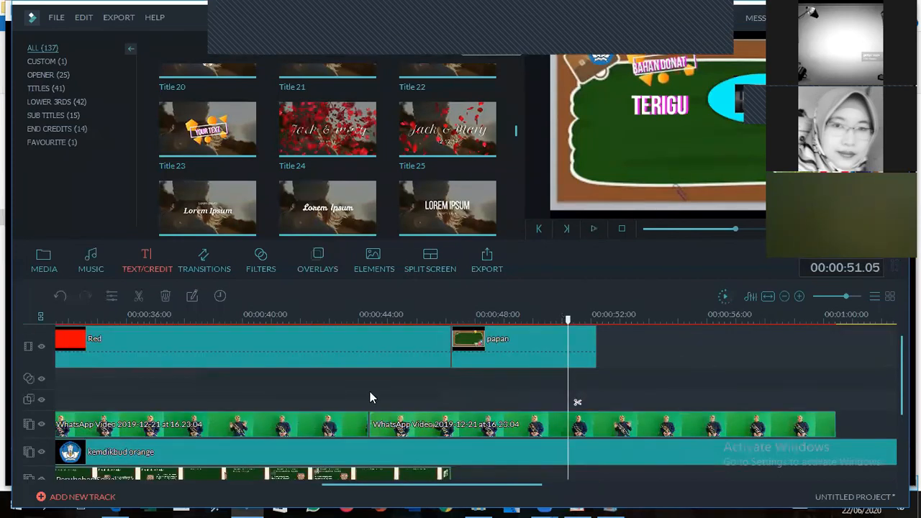
# Step: Add the Swirl transition between the Red and papan clips on the background track
pyautogui.moveTo(448, 128)
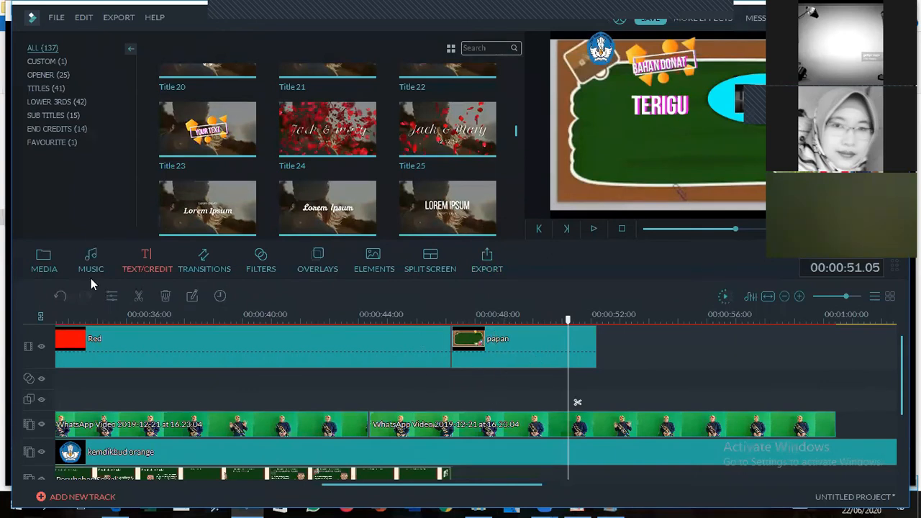
pyautogui.click(203, 259)
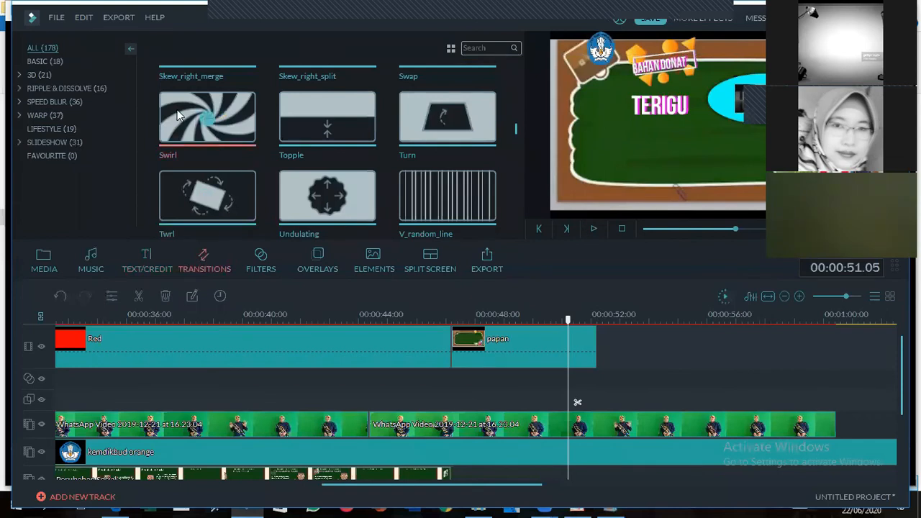
pyautogui.moveTo(178, 115); pyautogui.dragTo(453, 342)
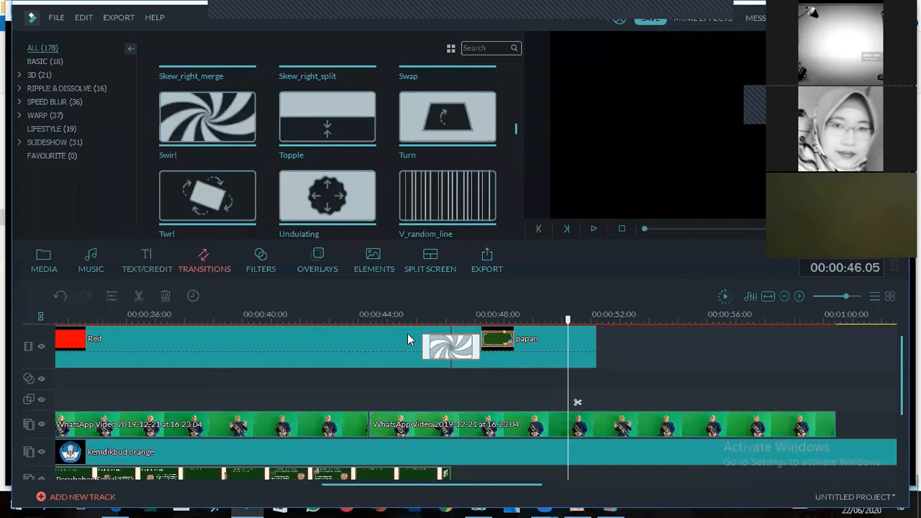
pyautogui.click(407, 334)
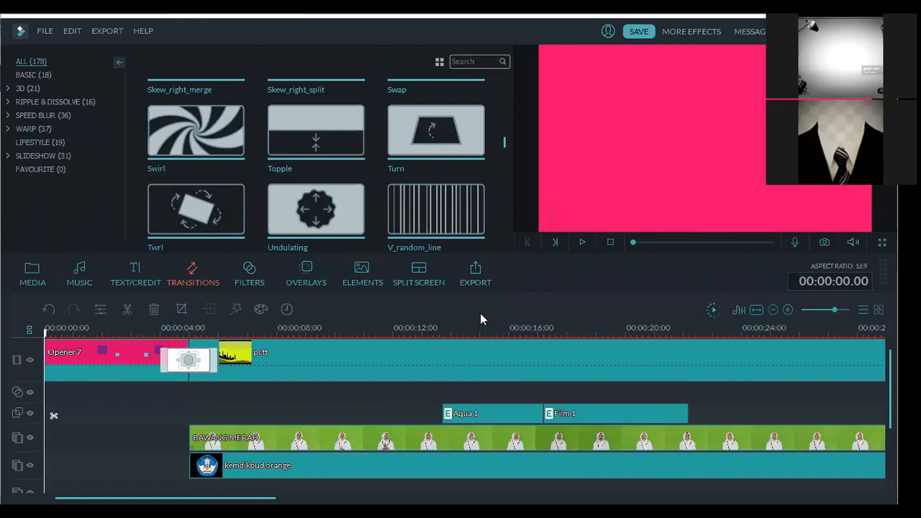
pyautogui.hscroll(10, 457, 457)
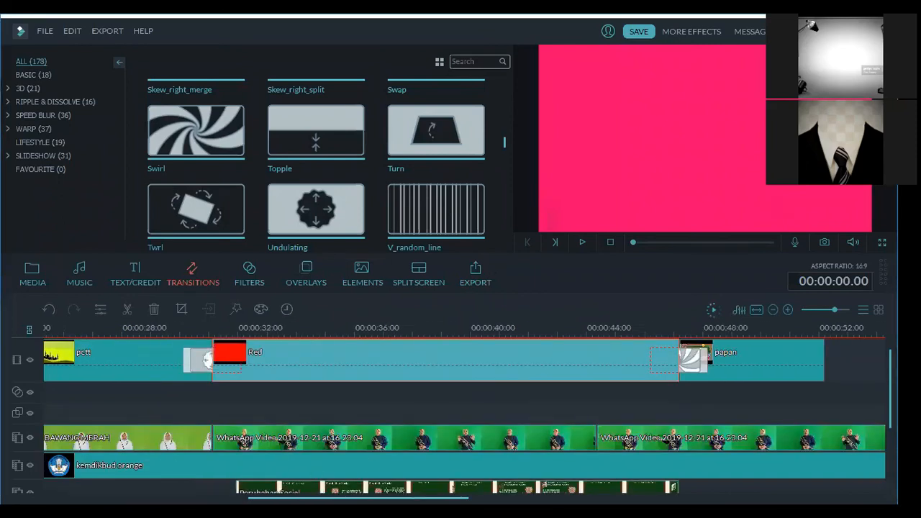
pyautogui.hscroll(5, 461, 403)
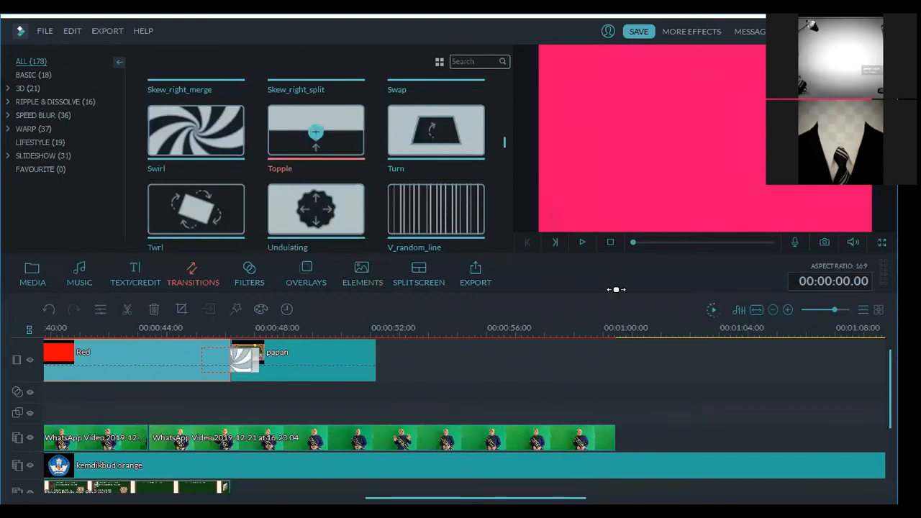
pyautogui.hscroll(-1, 300, 354)
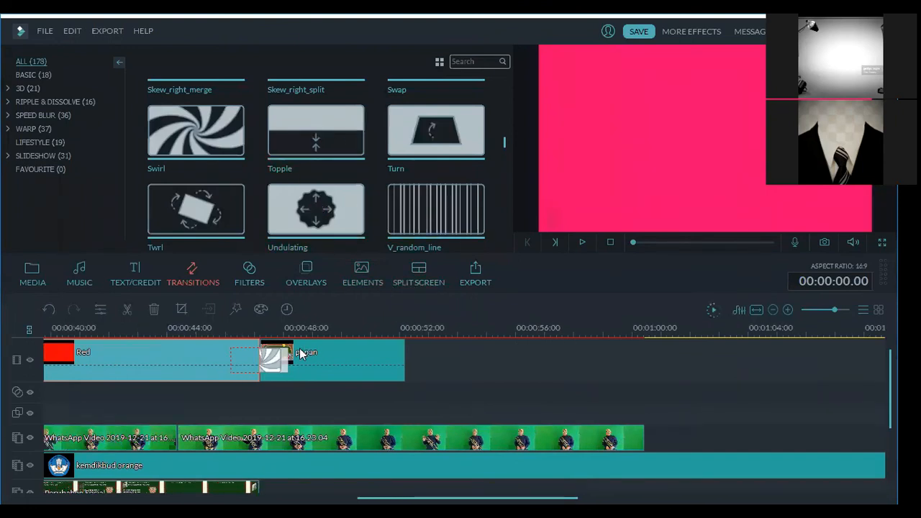
pyautogui.hscroll(-7, 226, 360)
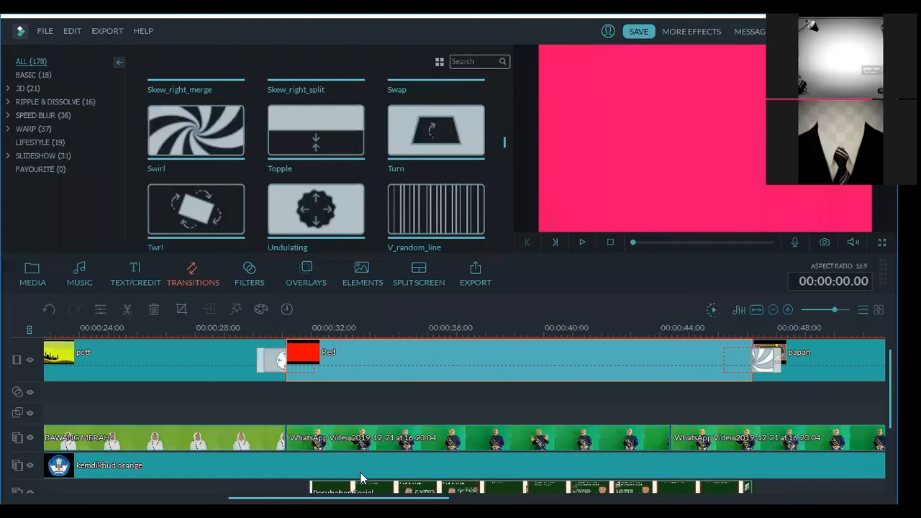
pyautogui.scroll(3, 360, 478)
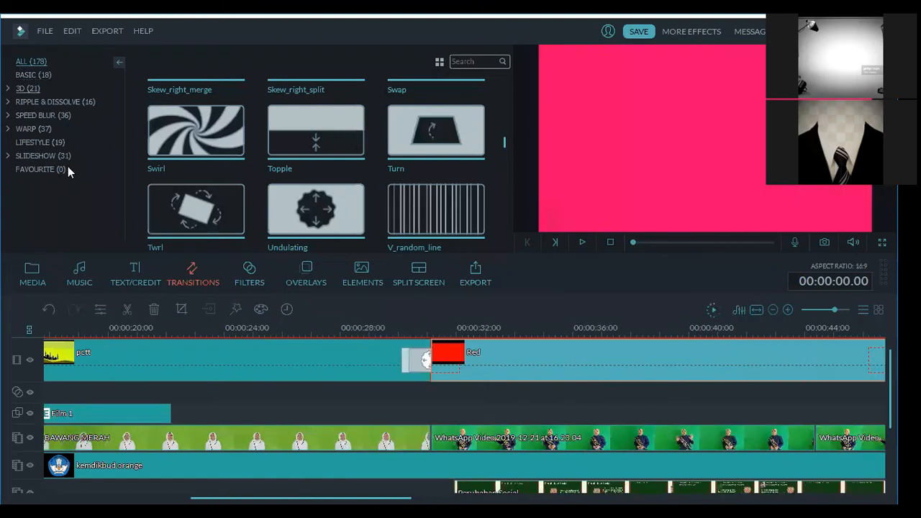
# Step: Import the Animated Background 1 video from the ASET 1 EDITING VIDEO folder into the media library
pyautogui.click(29, 281)
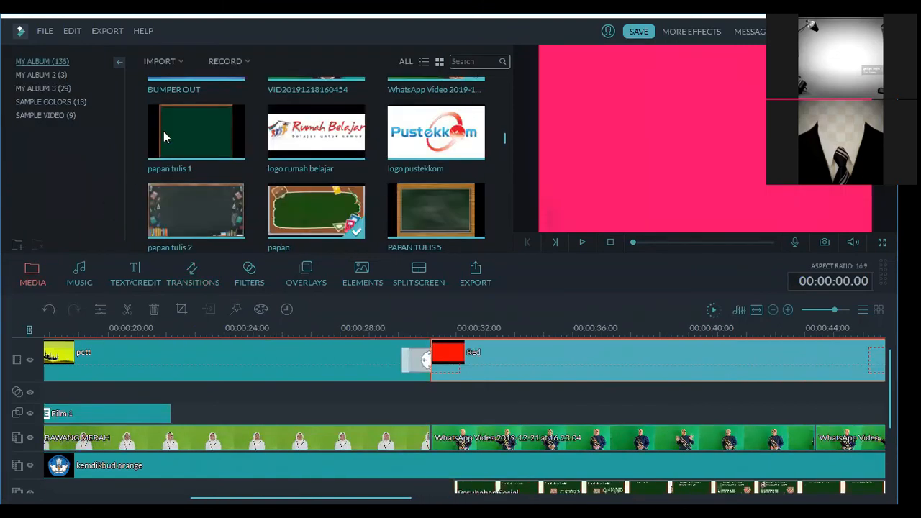
pyautogui.click(163, 62)
pyautogui.click(182, 77)
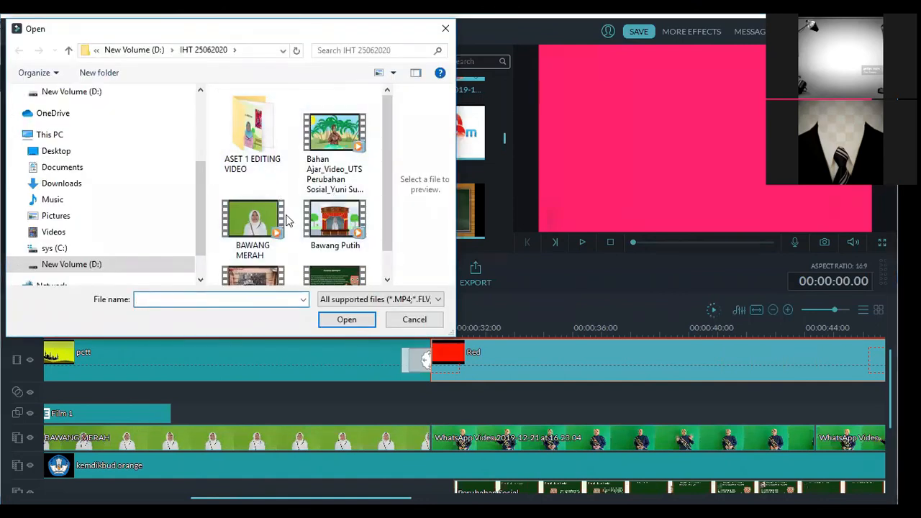
pyautogui.doubleClick(265, 137)
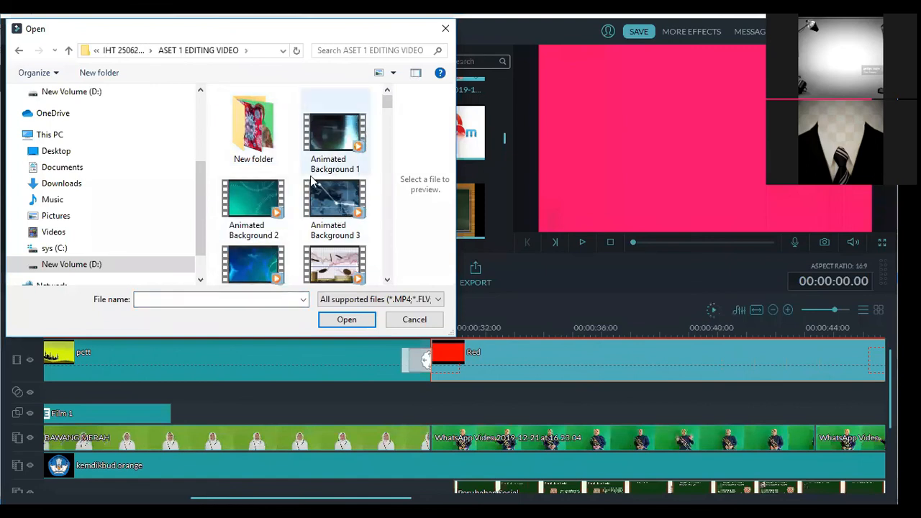
pyautogui.click(331, 147)
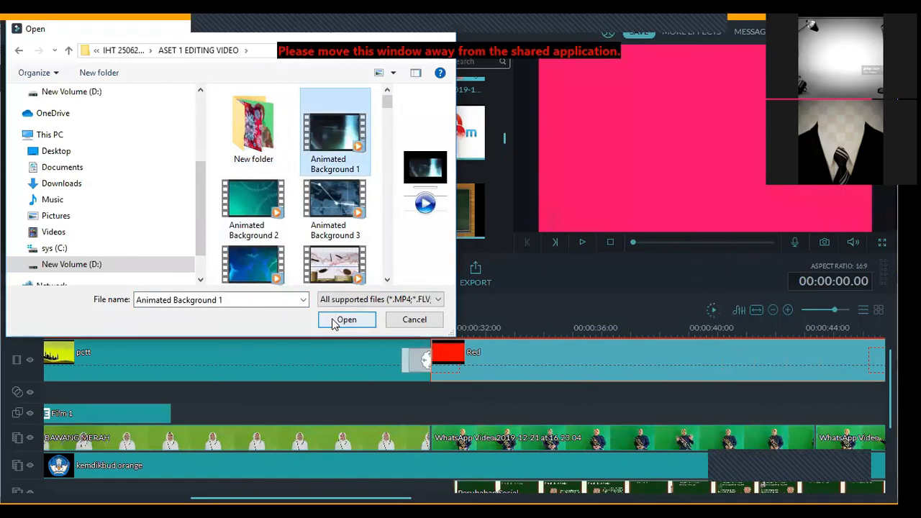
pyautogui.click(346, 319)
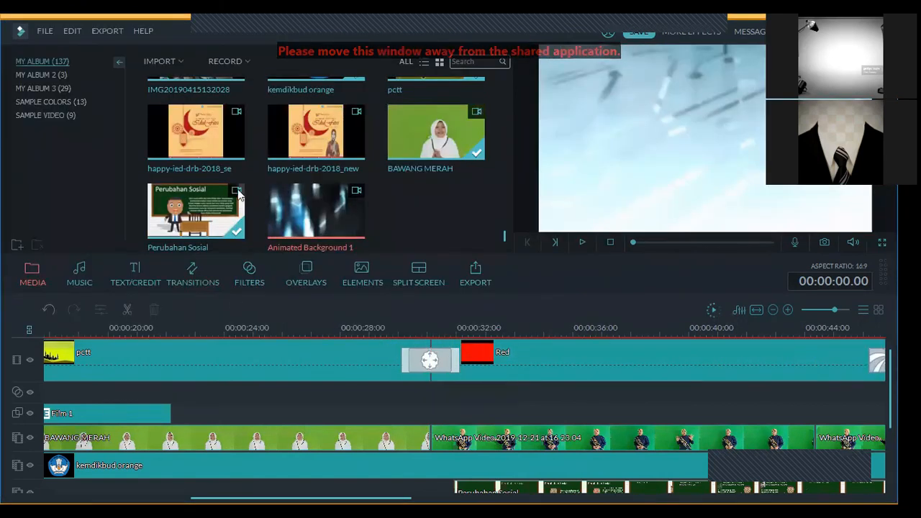
# Step: Insert Animated Background 1 between the pctt and Red clips, and move the first WhatsApp presenter clip back to directly follow BAWANG MERAH
pyautogui.moveTo(308, 212); pyautogui.dragTo(432, 356)
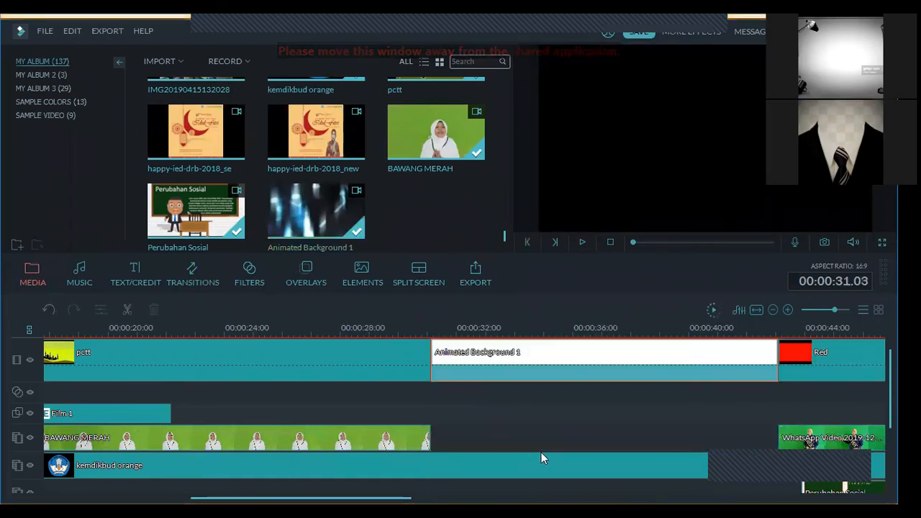
pyautogui.moveTo(804, 440); pyautogui.dragTo(413, 334)
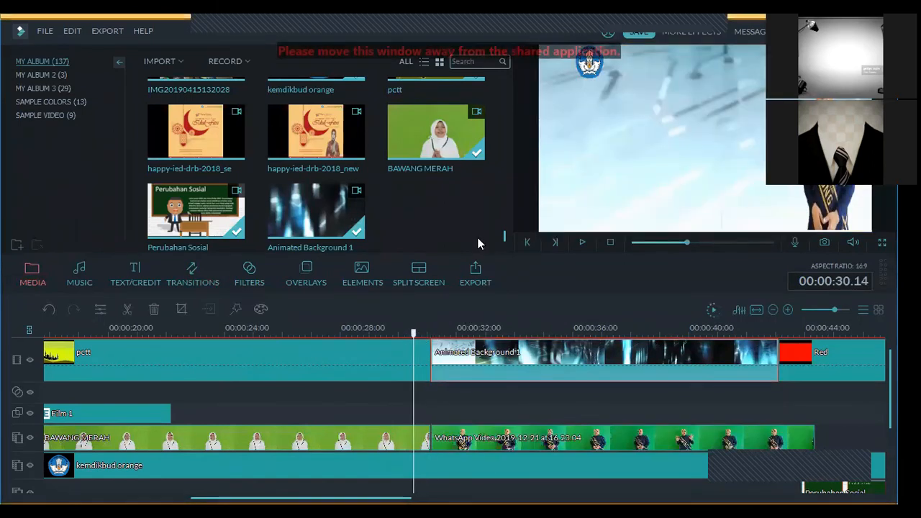
# Step: Play the sequence from just before Animated Background 1 into the Red background, stop it, and look over the rest of the timeline
pyautogui.click(582, 246)
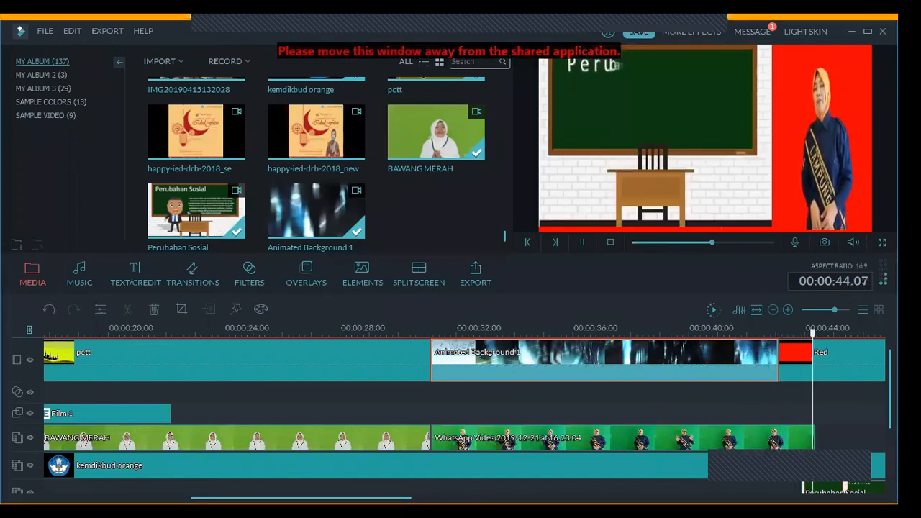
pyautogui.click(581, 241)
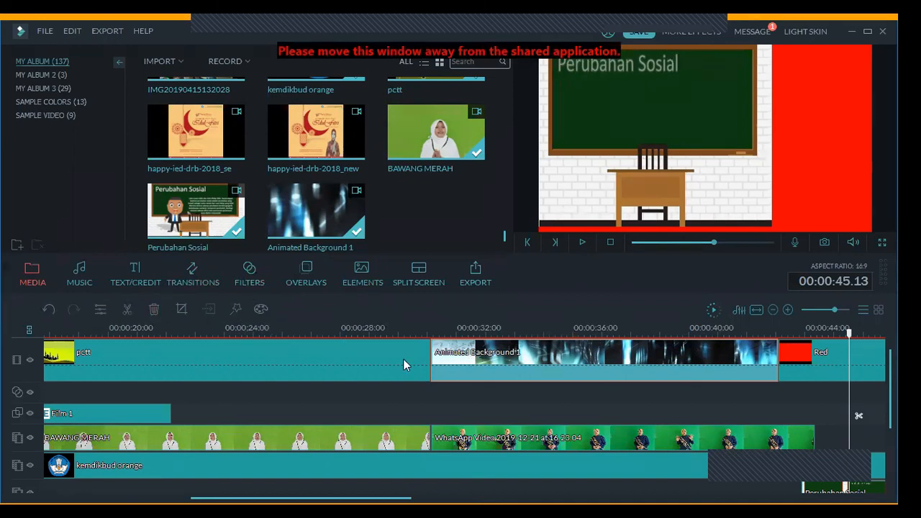
pyautogui.hscroll(10, 492, 437)
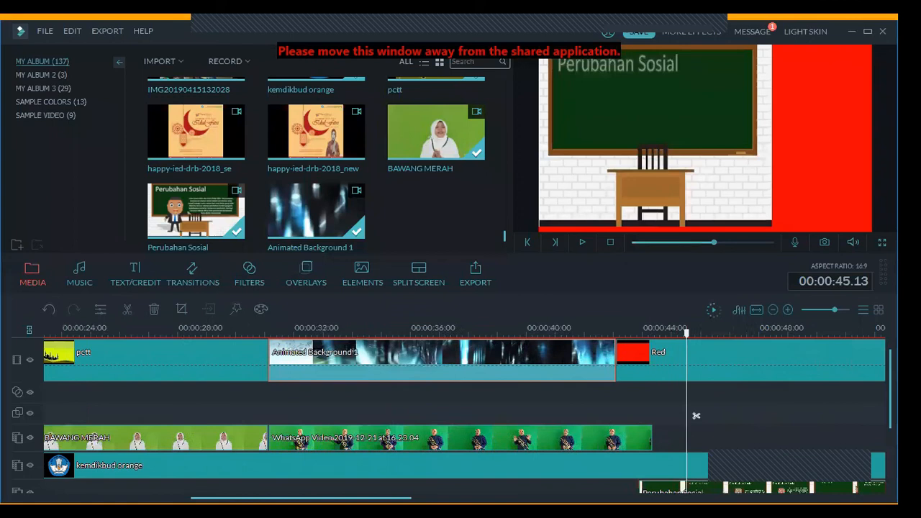
pyautogui.hscroll(-3, 44, 416)
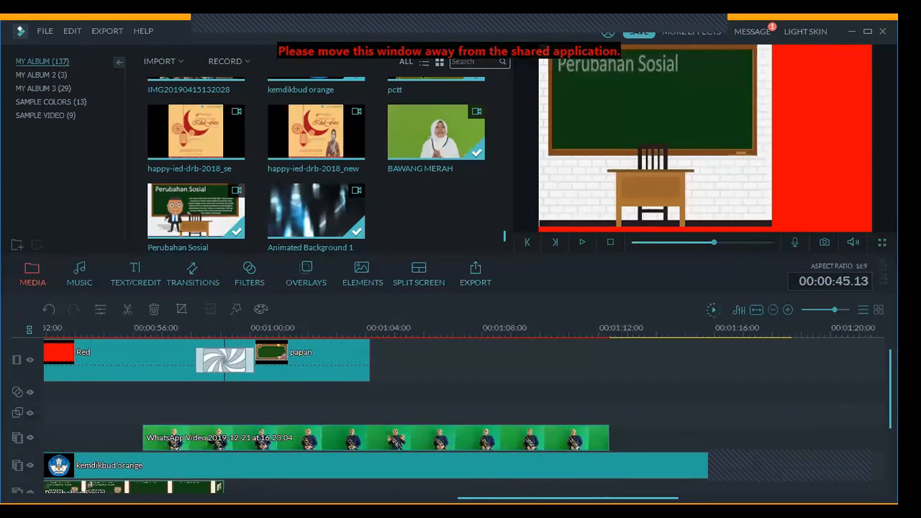
pyautogui.hscroll(-12, 244, 416)
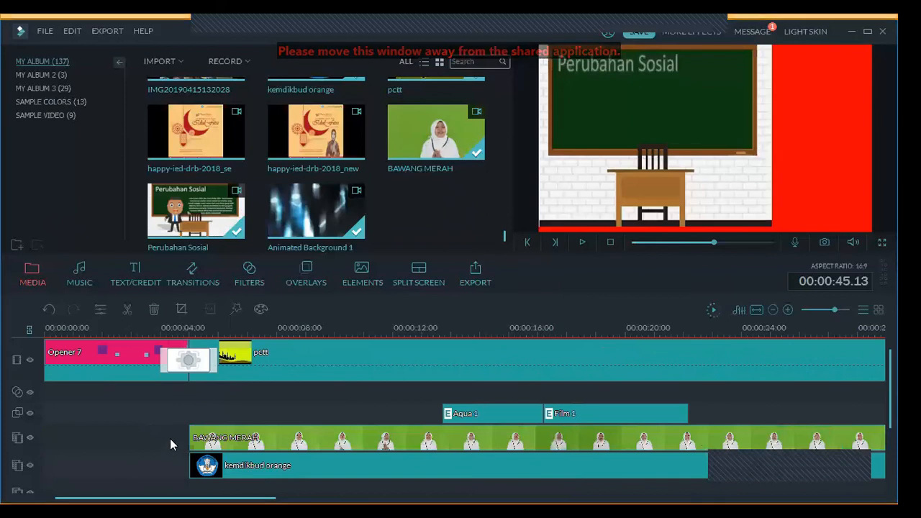
# Step: Add the Drift - Drift music to the audio track near the start of the BAWANG MERAH presenter clip
pyautogui.moveTo(338, 202)
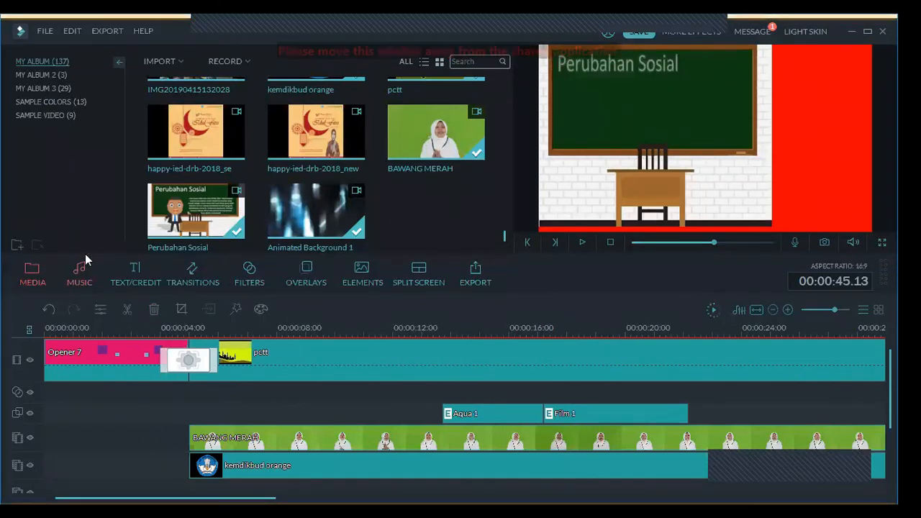
pyautogui.click(87, 282)
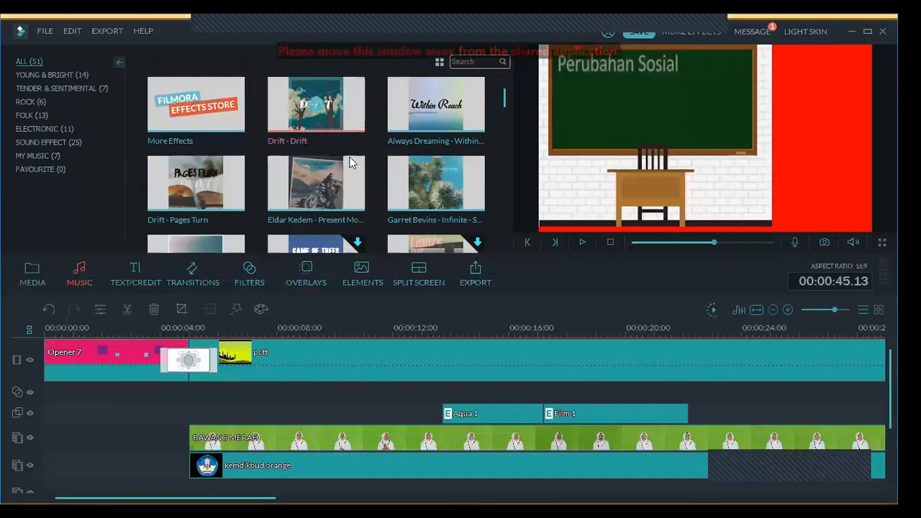
pyautogui.scroll(-5, 497, 130)
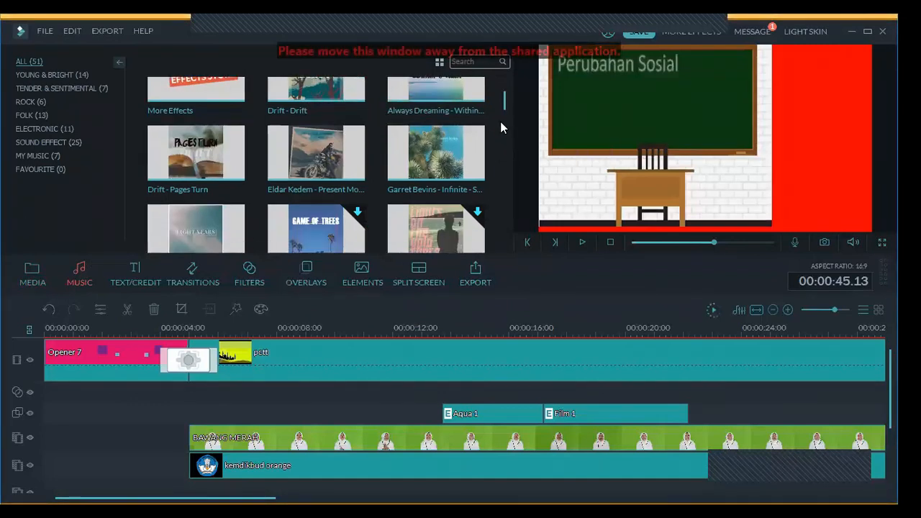
pyautogui.scroll(5, 504, 137)
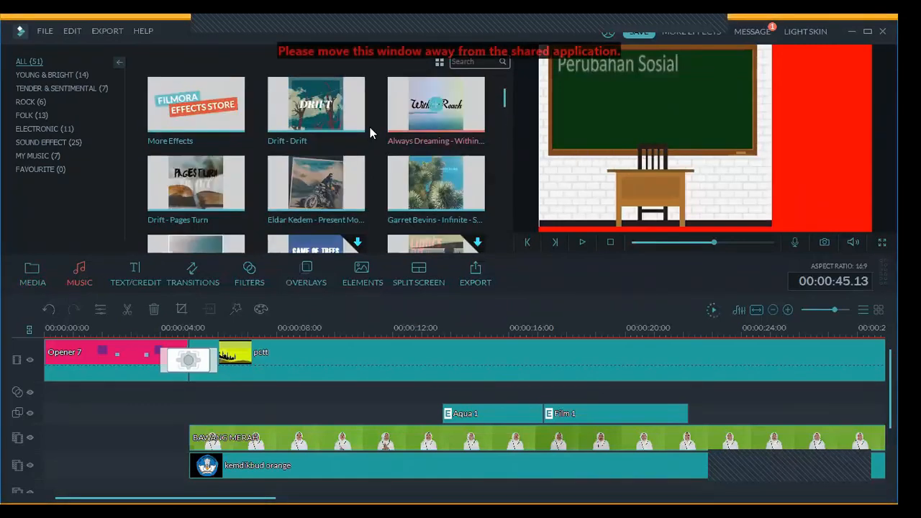
pyautogui.moveTo(268, 269); pyautogui.dragTo(197, 452)
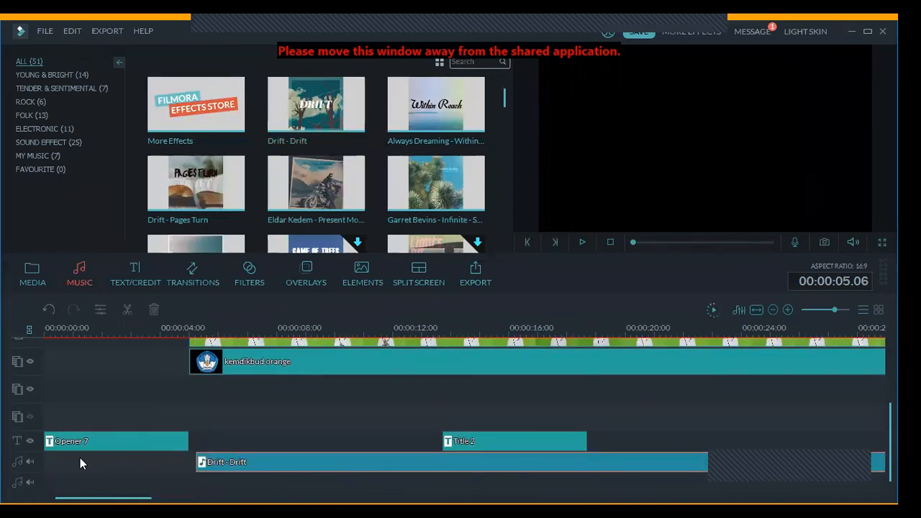
pyautogui.click(192, 464)
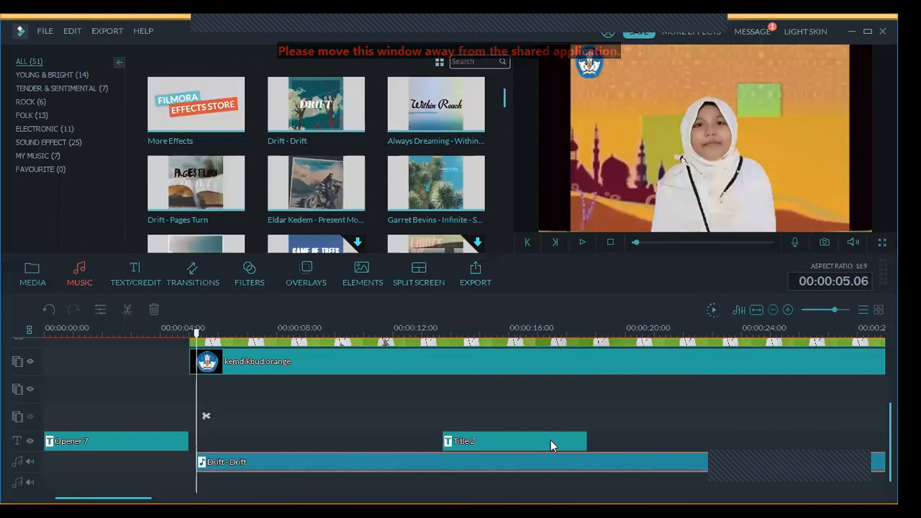
# Step: Split the Drift - Drift music at 00:00:09.24 and delete the part after the cut
pyautogui.moveTo(197, 332); pyautogui.dragTo(333, 332)
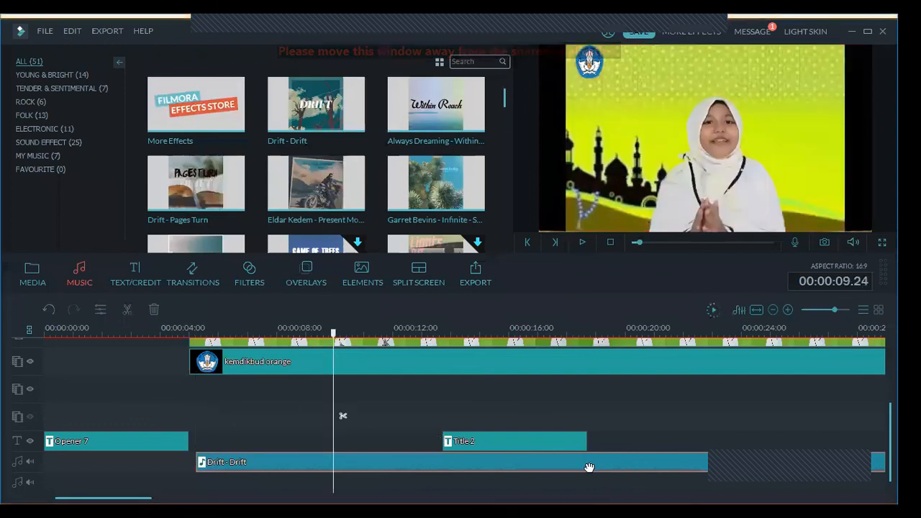
pyautogui.rightClick(585, 465)
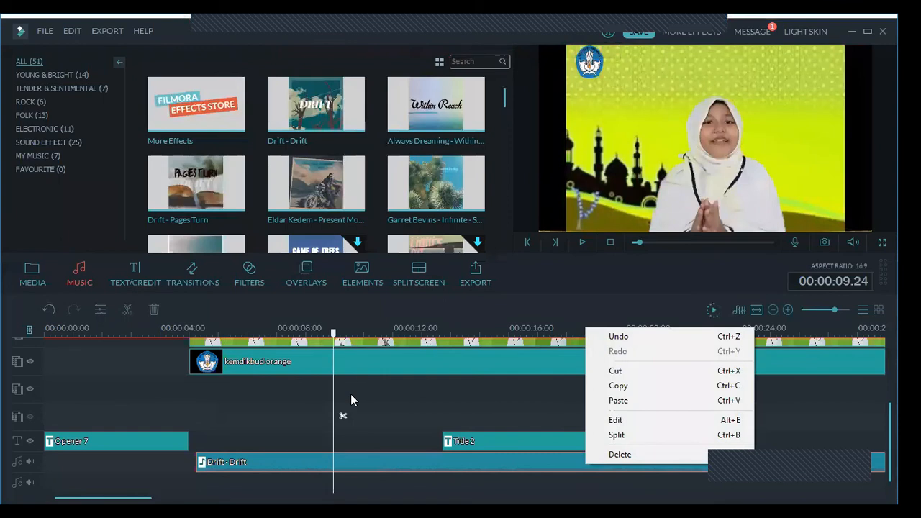
pyautogui.click(344, 461)
pyautogui.click(341, 472)
pyautogui.moveTo(344, 466); pyautogui.dragTo(503, 484)
pyautogui.scroll(2, 366, 422)
pyautogui.scroll(-2, 365, 423)
# Step: Set the volume of the remaining Drift - Drift clip to 23 and accept the audio settings
pyautogui.click(249, 464)
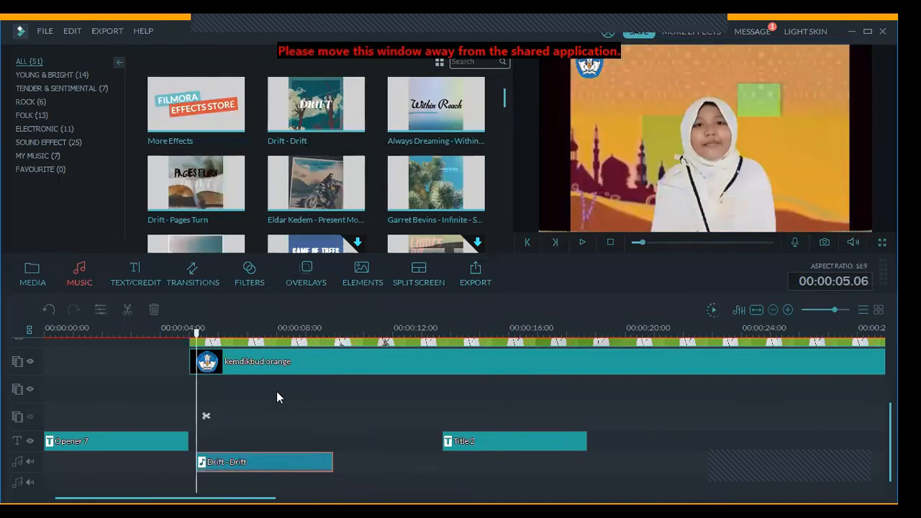
pyautogui.scroll(3, 277, 391)
pyautogui.scroll(-3, 349, 421)
pyautogui.rightClick(297, 465)
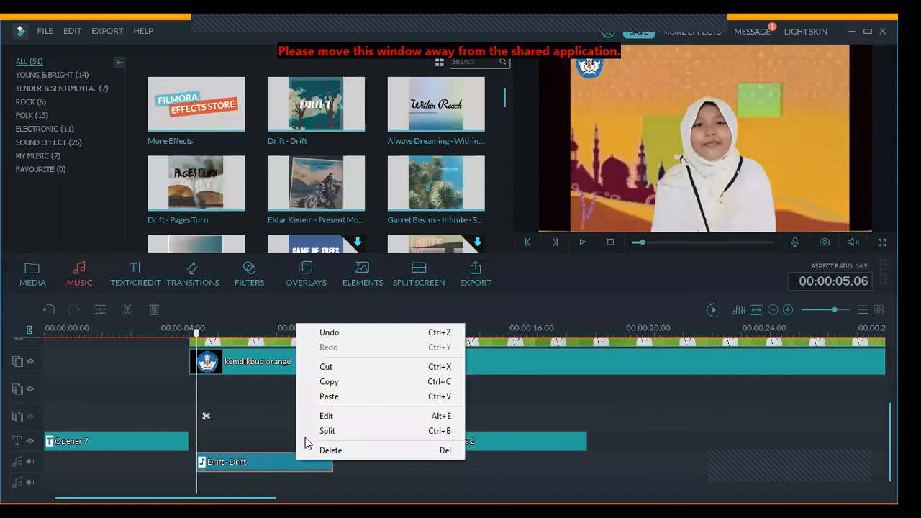
pyautogui.click(325, 415)
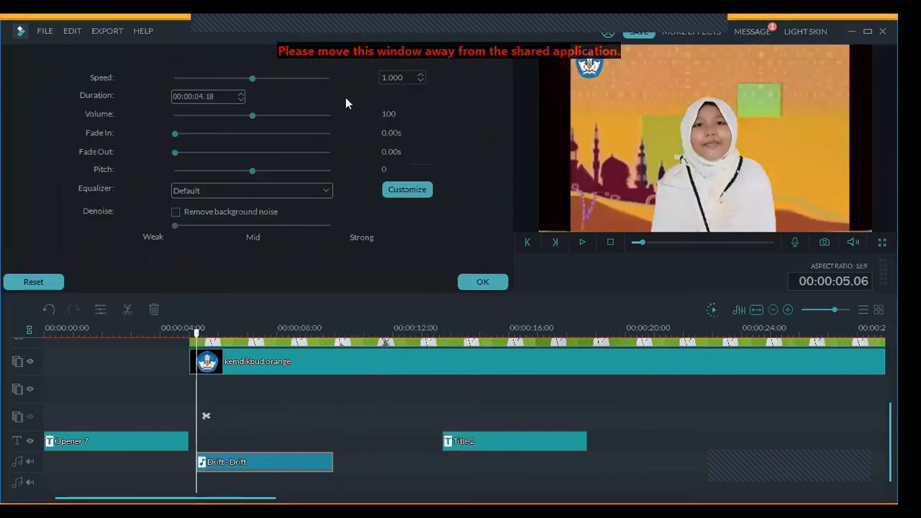
pyautogui.moveTo(252, 115); pyautogui.dragTo(192, 117)
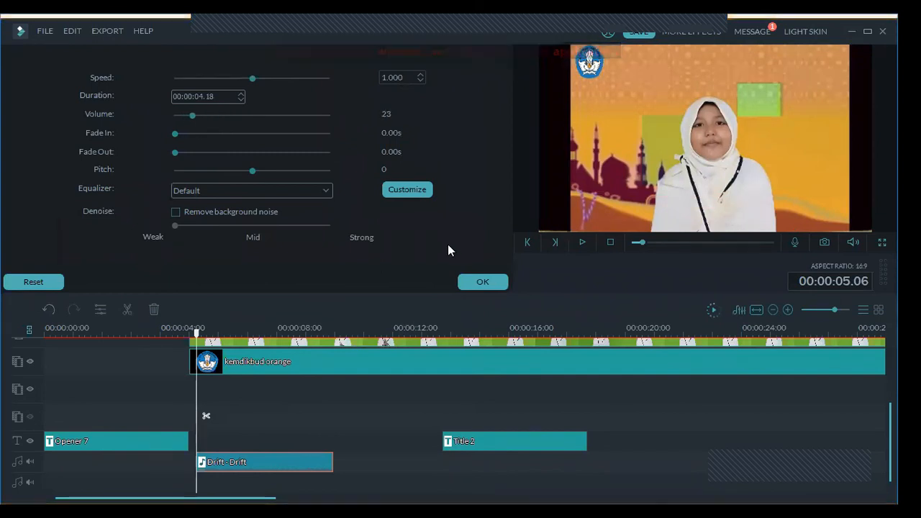
pyautogui.click(469, 283)
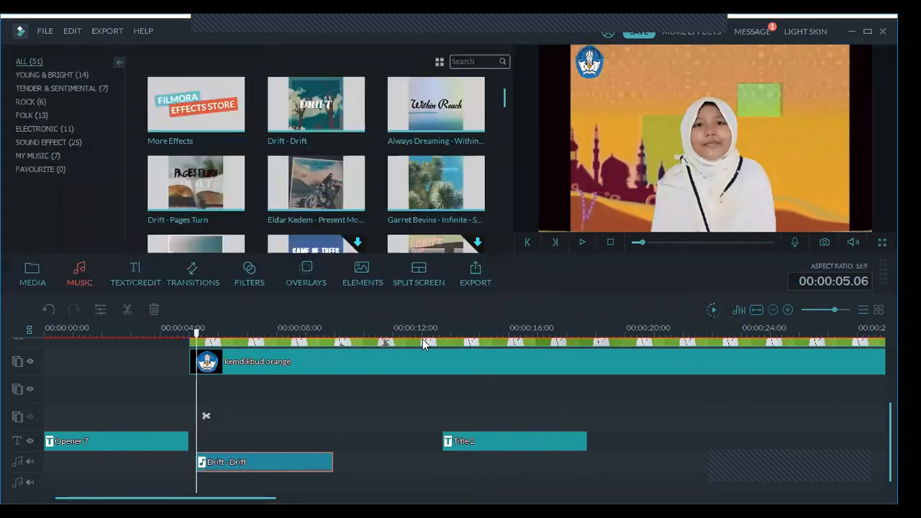
# Step: Apply the Fade Slide 4 motion to the BAWANG MERAH presenter clip and play back its opening part
pyautogui.click(307, 341)
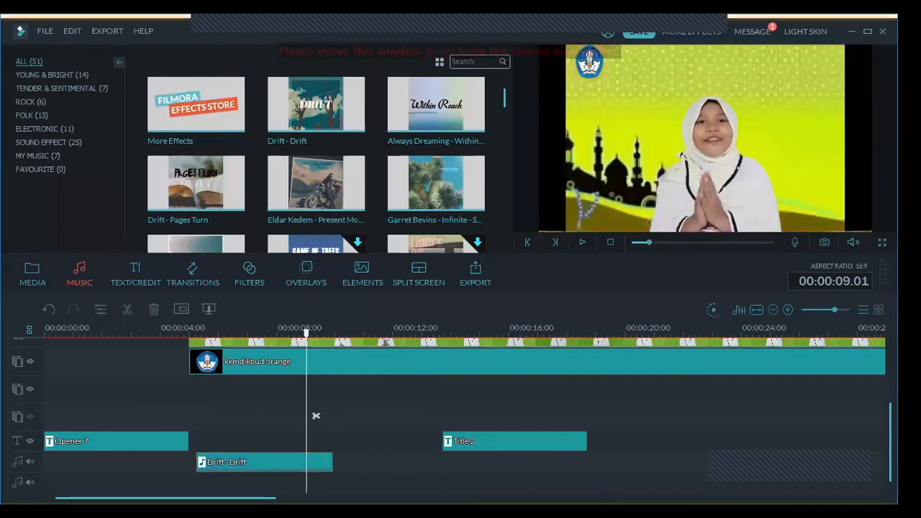
pyautogui.scroll(3, 316, 416)
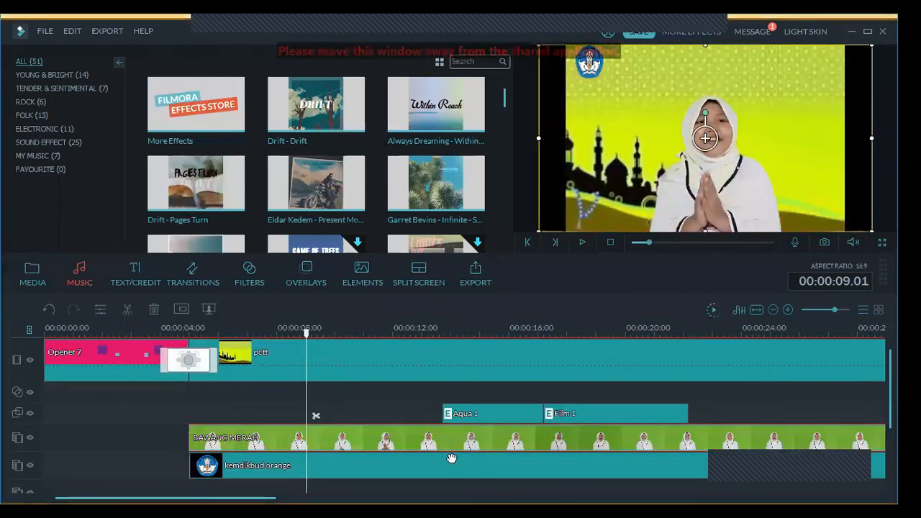
pyautogui.rightClick(401, 440)
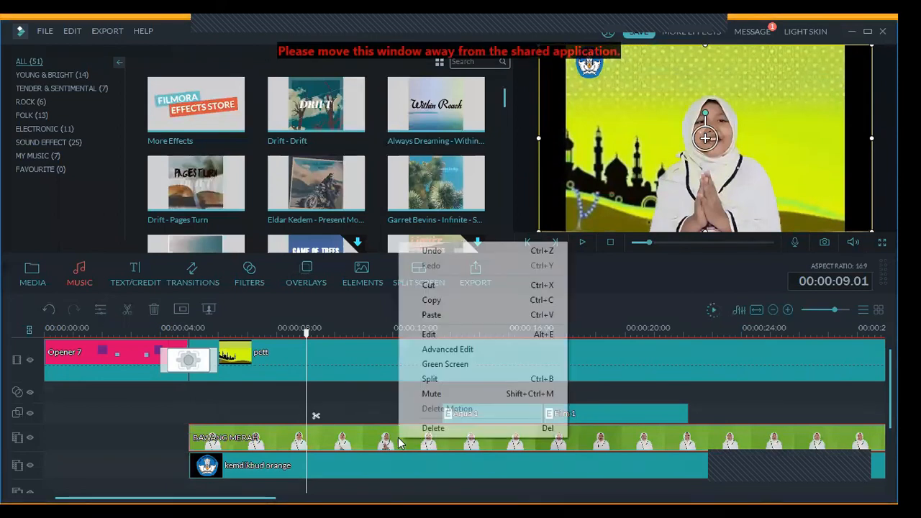
pyautogui.click(430, 334)
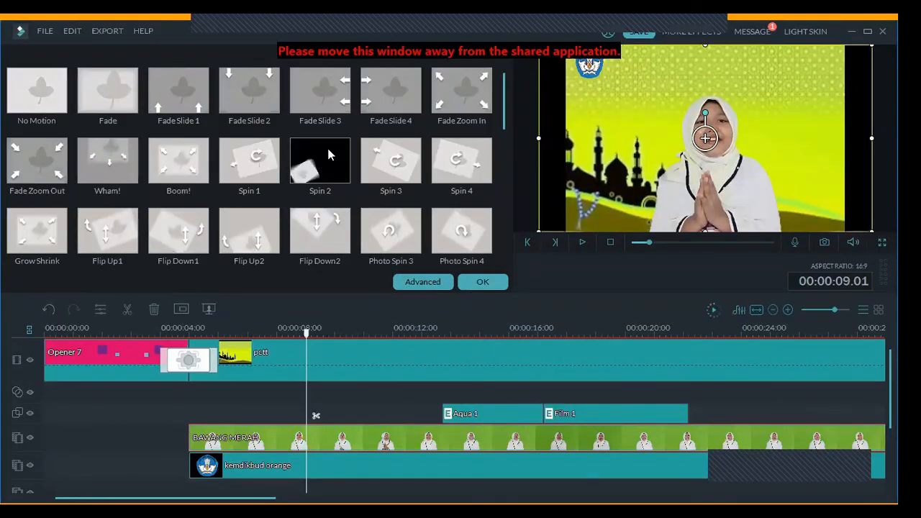
pyautogui.click(370, 105)
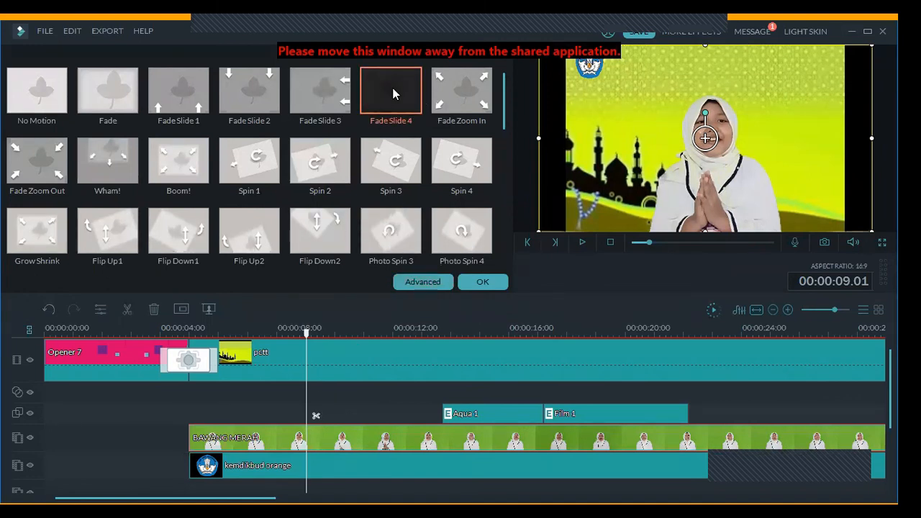
pyautogui.click(469, 283)
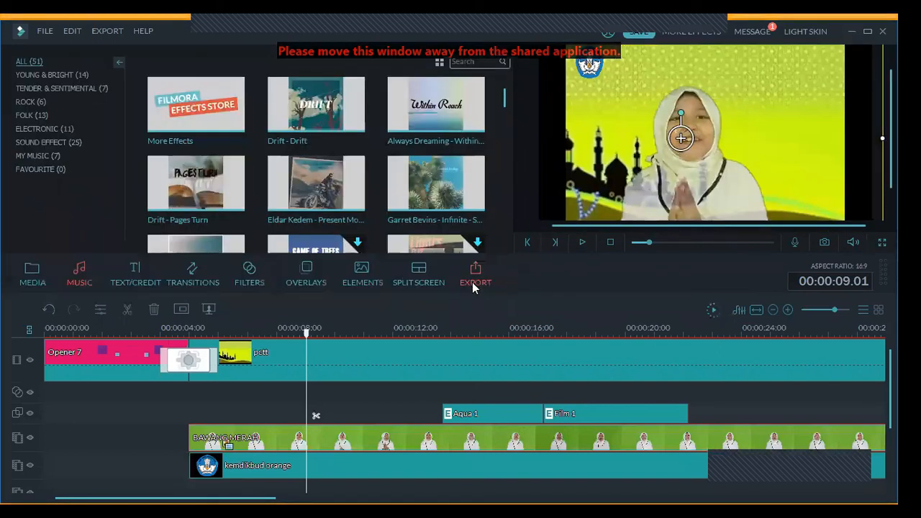
pyautogui.moveTo(309, 338); pyautogui.dragTo(257, 330)
pyautogui.click(584, 243)
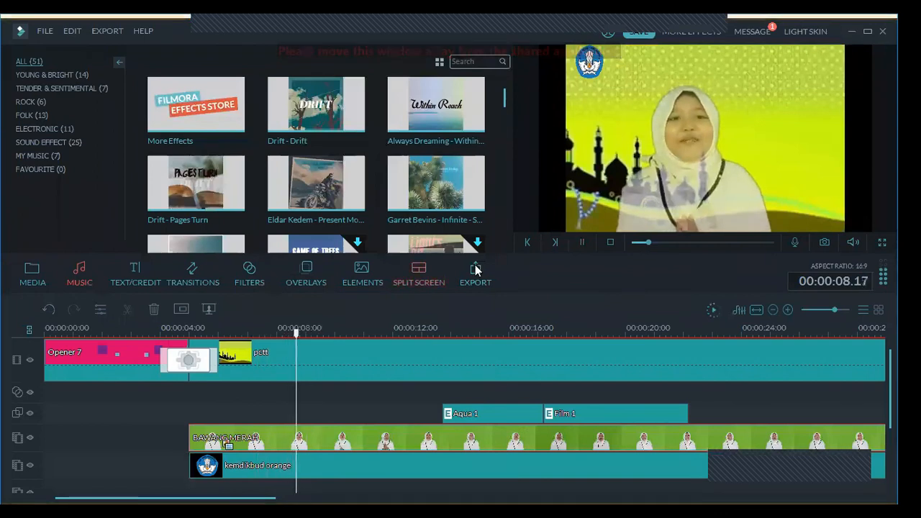
# Step: Change the BAWANG MERAH clip's motion to Boom!, accept it, and play the clip from its start
pyautogui.click(261, 447)
pyautogui.rightClick(261, 448)
pyautogui.click(265, 444)
pyautogui.rightClick(315, 440)
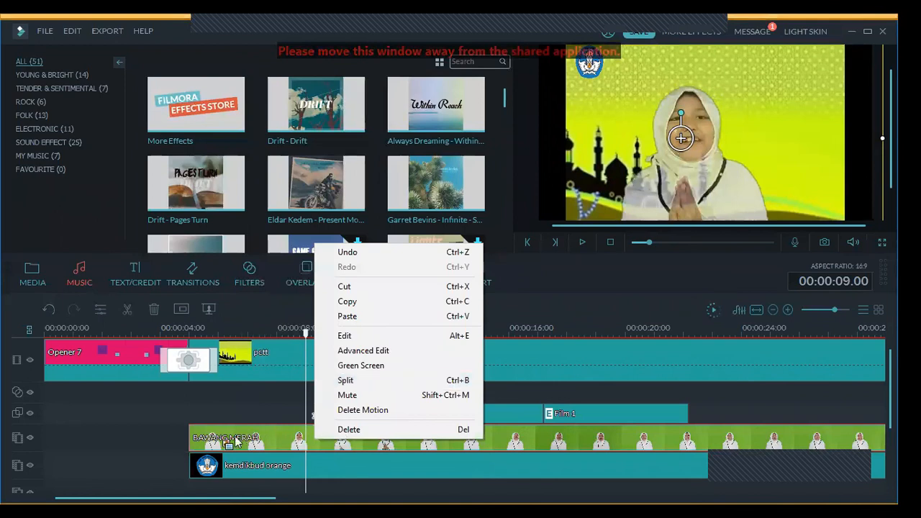
pyautogui.click(193, 433)
pyautogui.moveTo(308, 335); pyautogui.dragTo(191, 335)
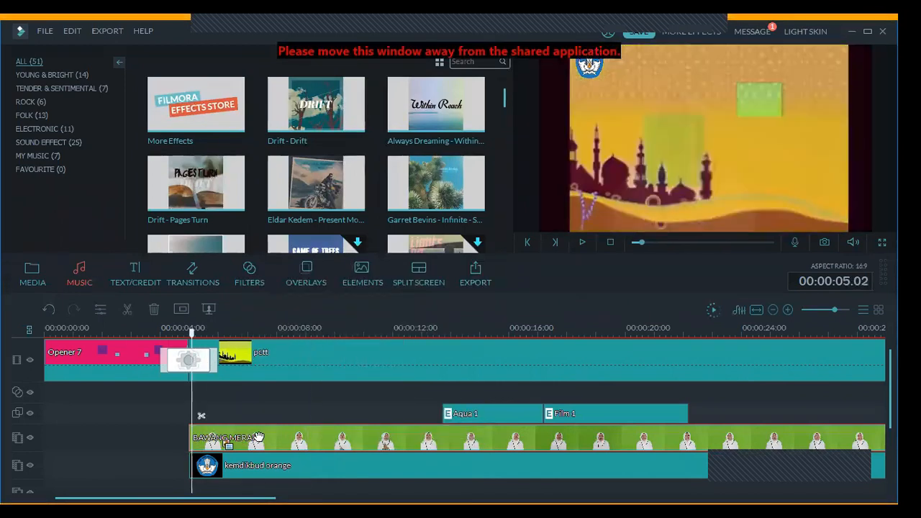
pyautogui.rightClick(258, 436)
pyautogui.click(290, 327)
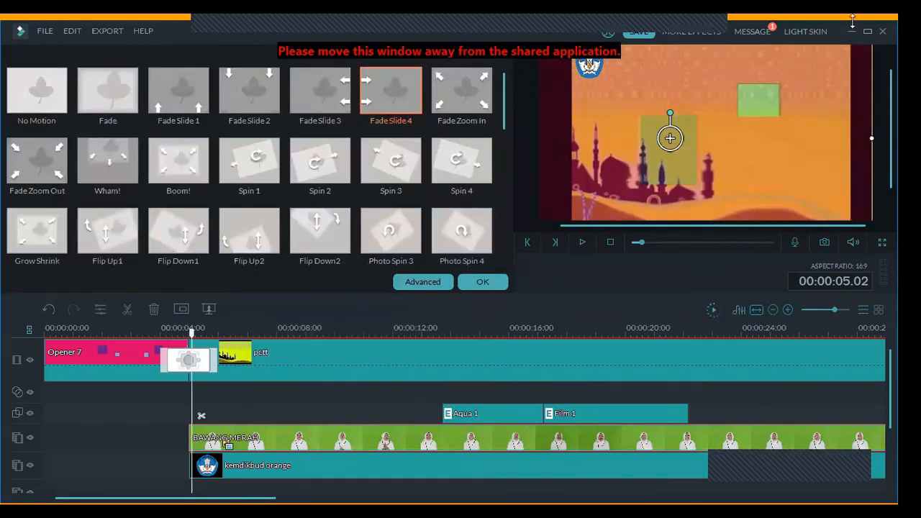
pyautogui.click(177, 164)
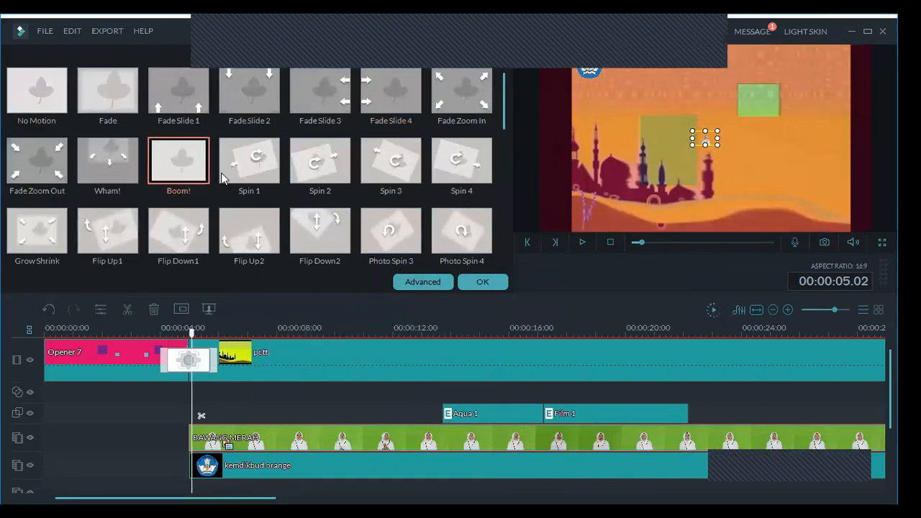
pyautogui.click(417, 282)
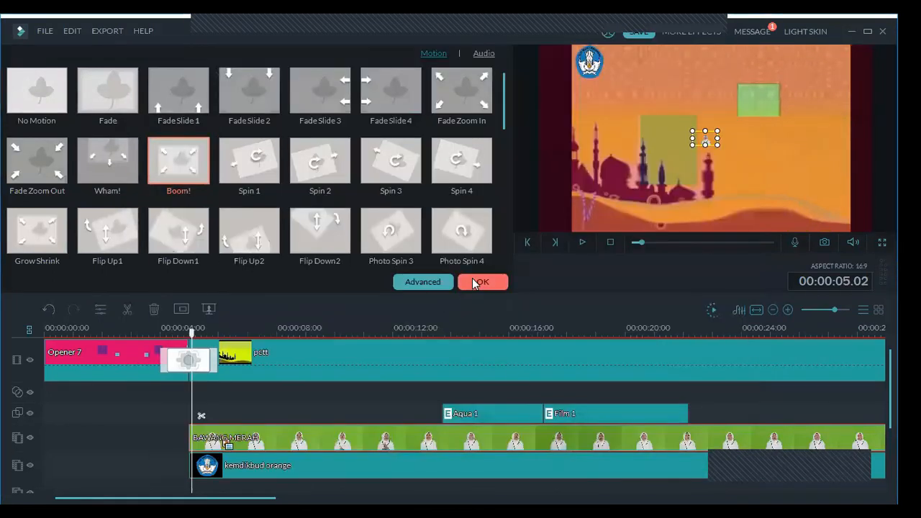
pyautogui.click(475, 283)
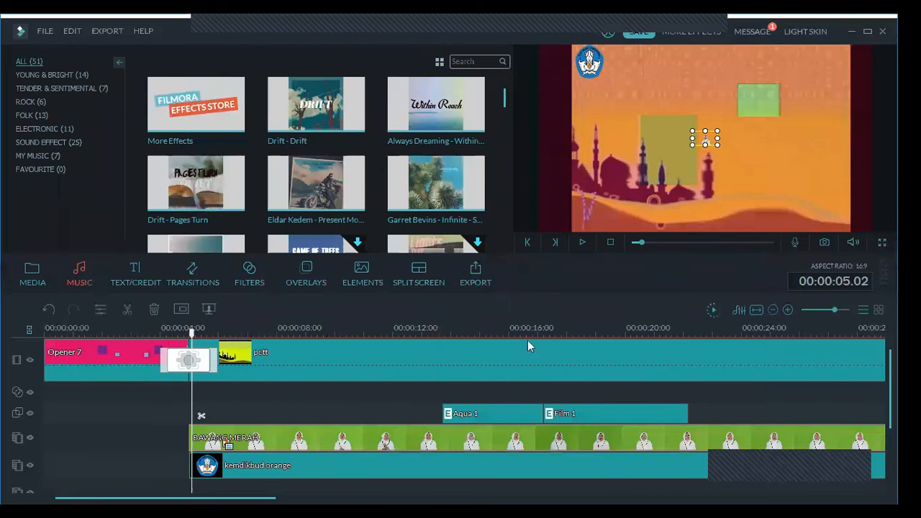
pyautogui.click(584, 243)
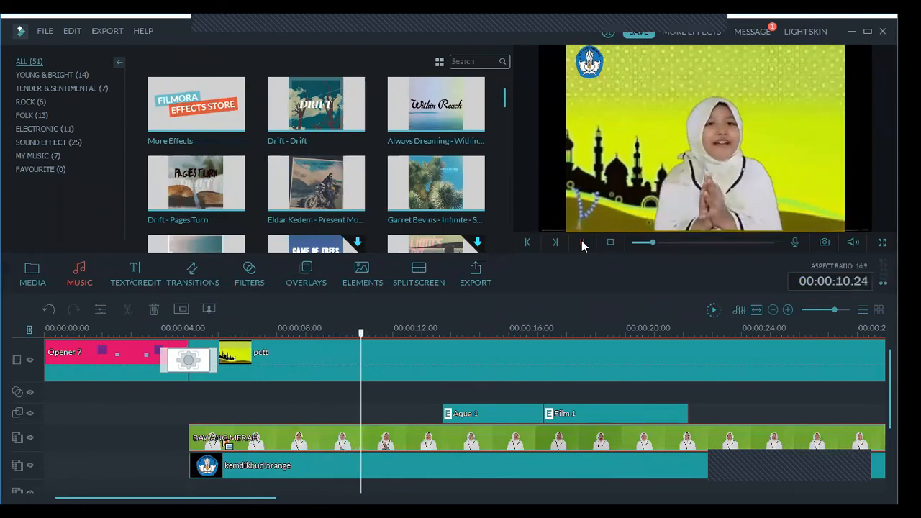
# Step: Browse the motion presets for the BAWANG MERAH clip and select the first Rotate to zoom preset
pyautogui.rightClick(276, 439)
pyautogui.click(219, 442)
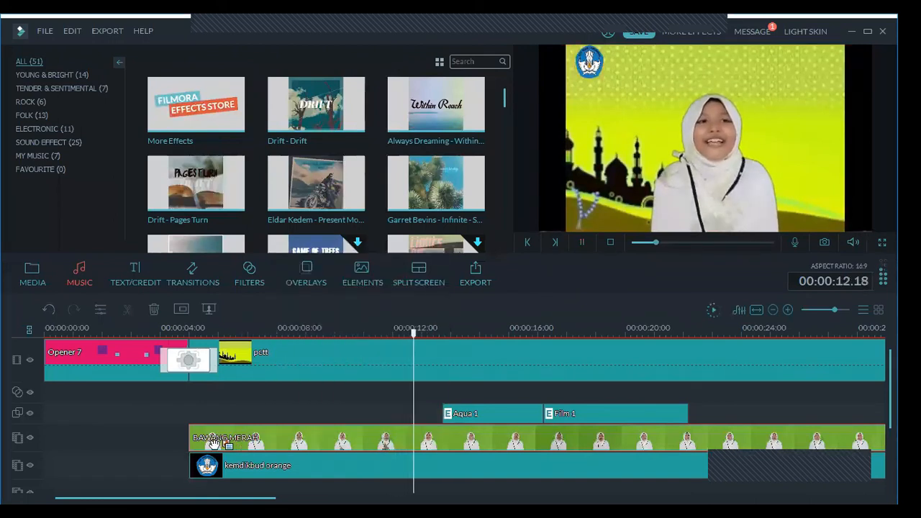
pyautogui.rightClick(251, 441)
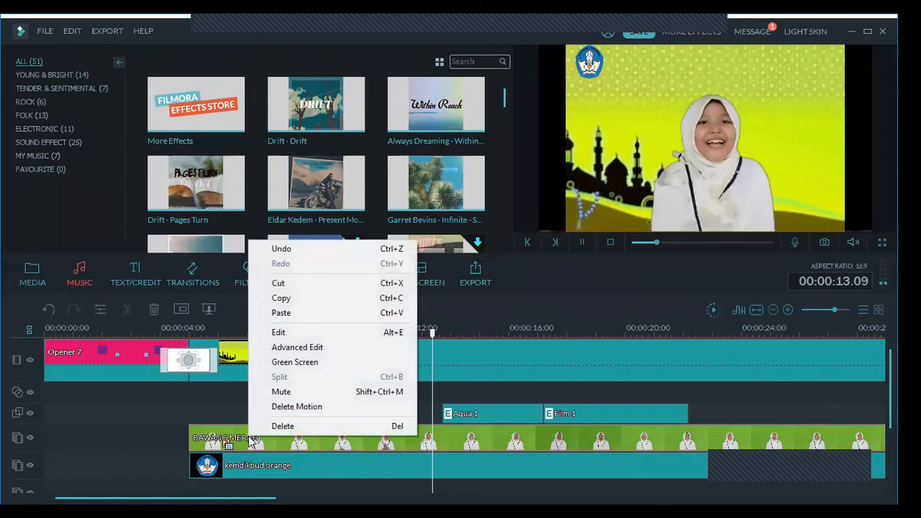
pyautogui.click(279, 333)
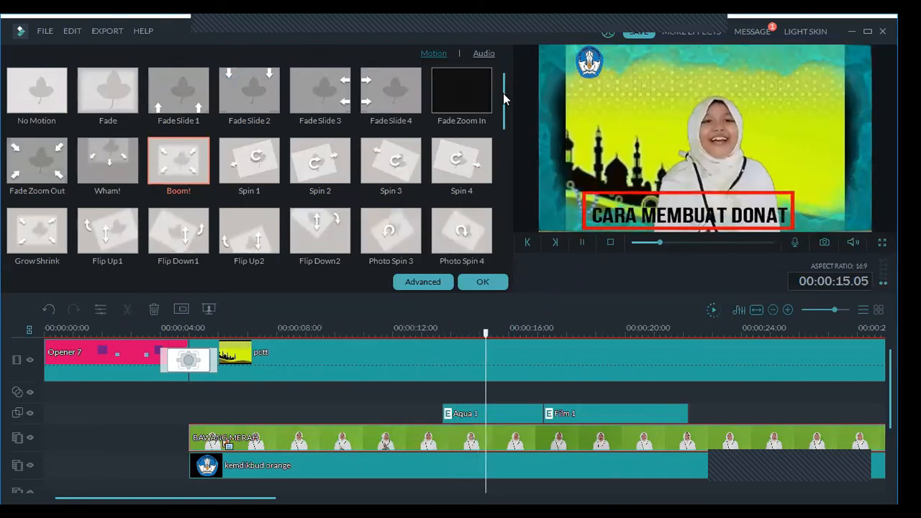
pyautogui.scroll(-1, 488, 237)
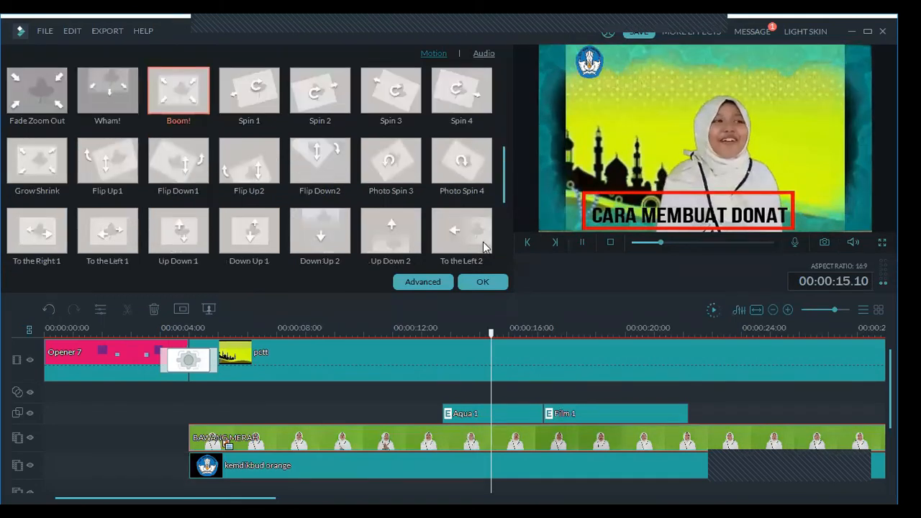
pyautogui.scroll(-3, 70, 141)
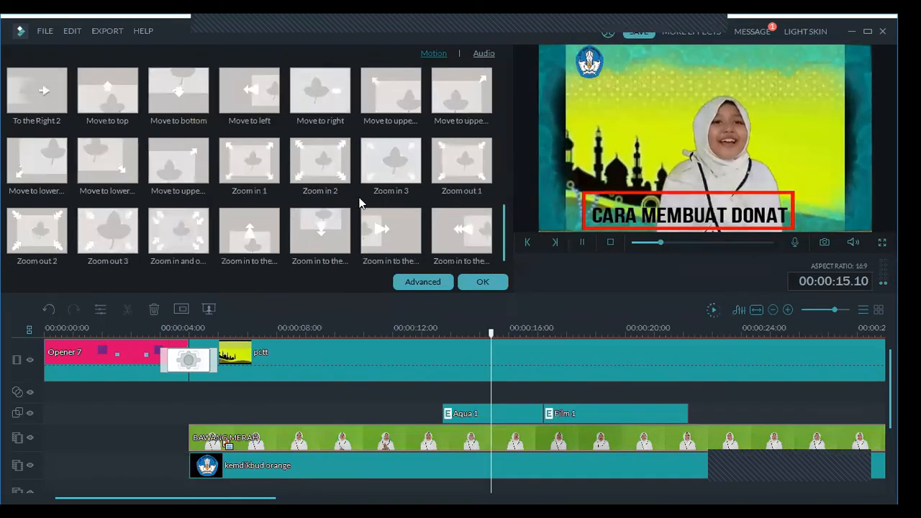
pyautogui.scroll(-3, 128, 197)
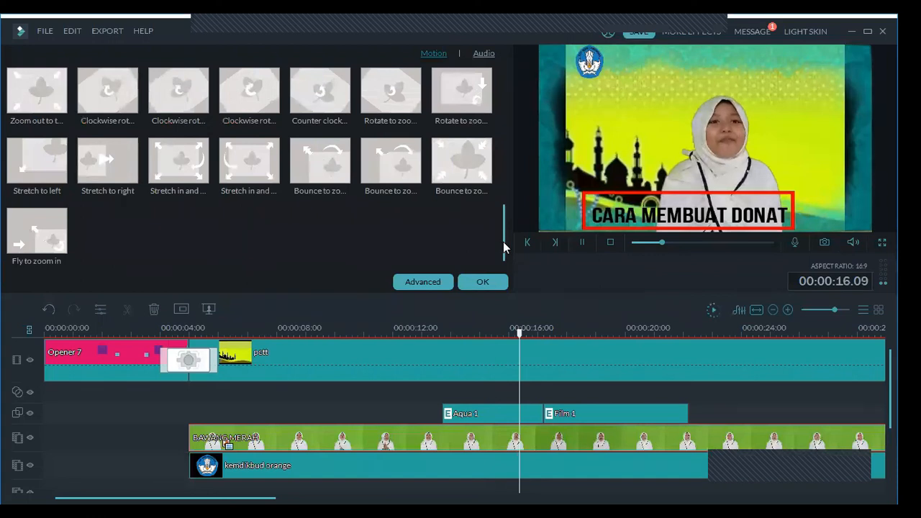
pyautogui.scroll(8, 146, 108)
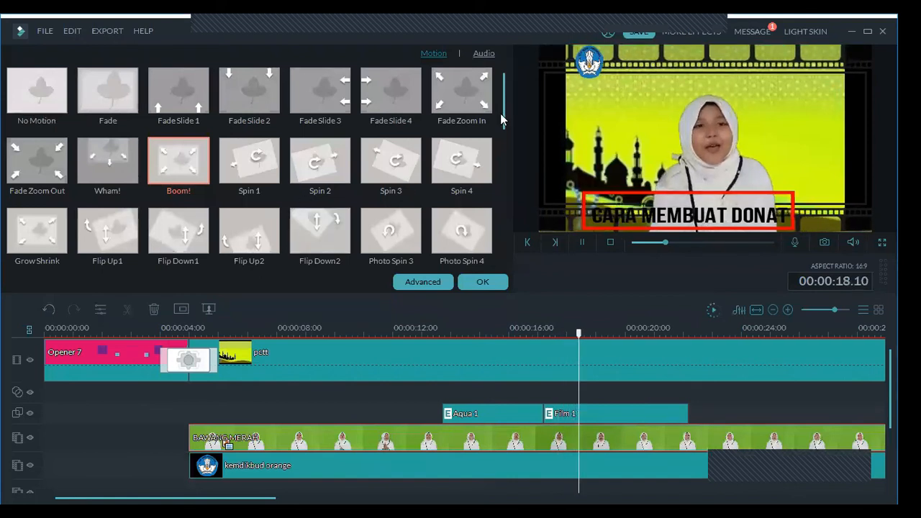
pyautogui.scroll(-5, 355, 151)
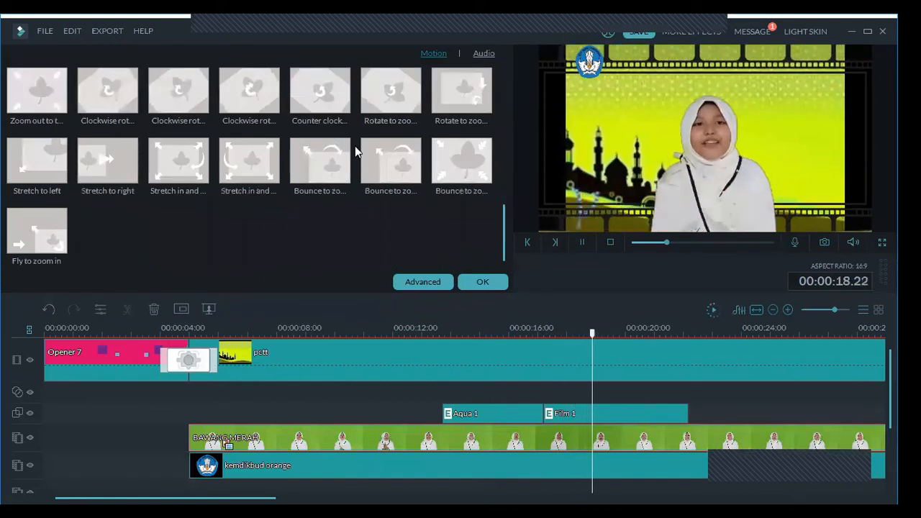
pyautogui.click(388, 92)
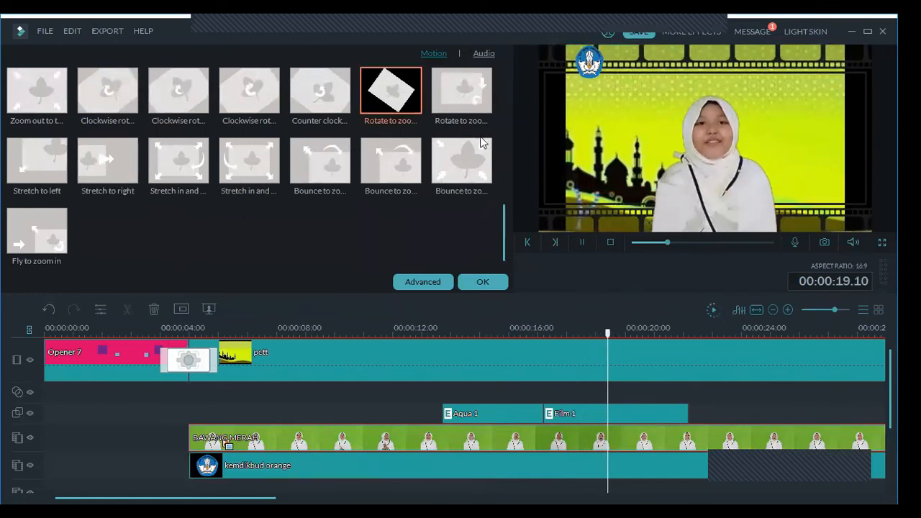
pyautogui.click(582, 243)
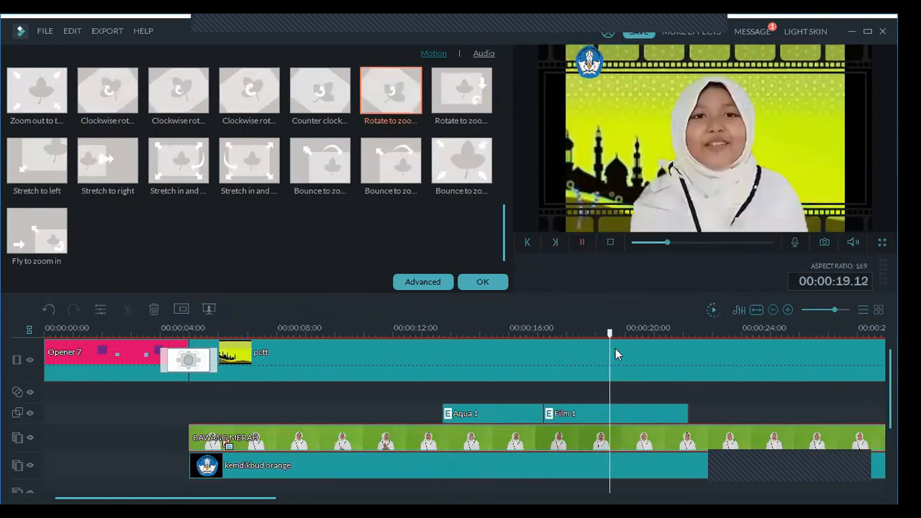
# Step: Set the BAWANG MERAH clip's motion to the Counter clockwise preset, preview it from just before the clip, and accept it
pyautogui.moveTo(612, 335); pyautogui.dragTo(164, 393)
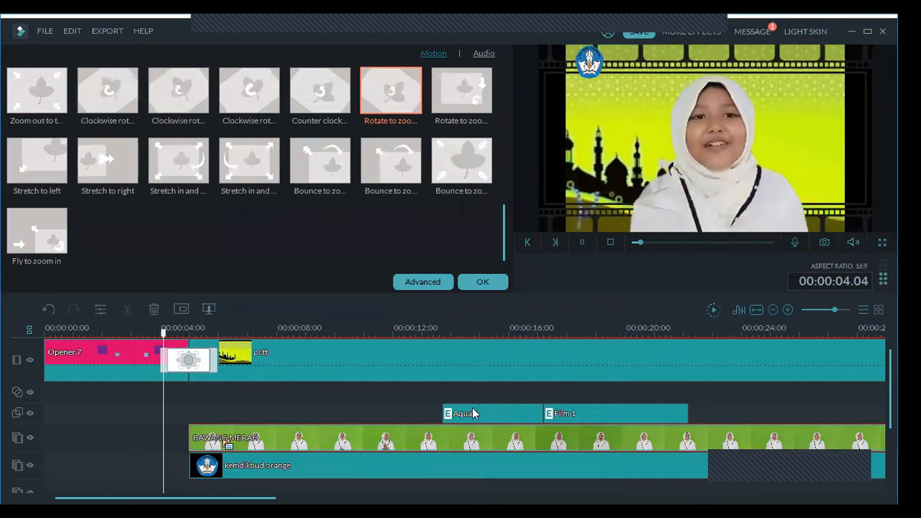
pyautogui.rightClick(377, 444)
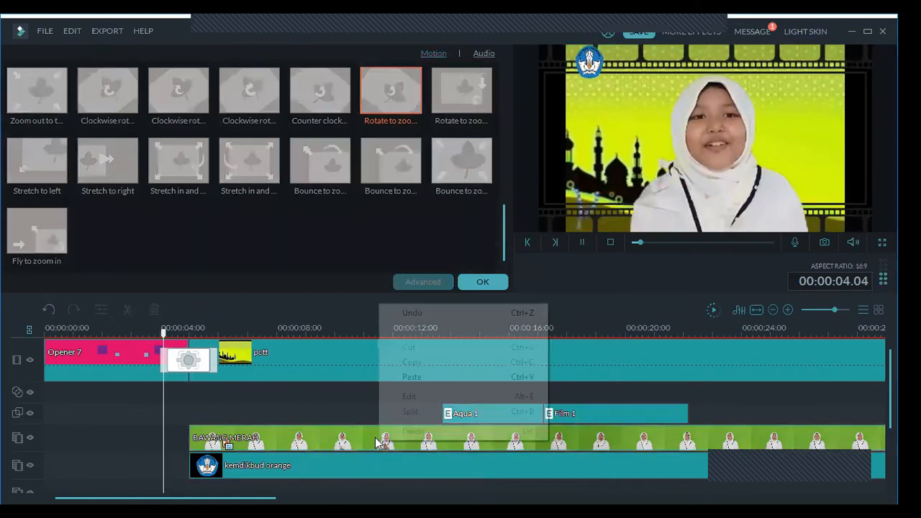
pyautogui.click(304, 123)
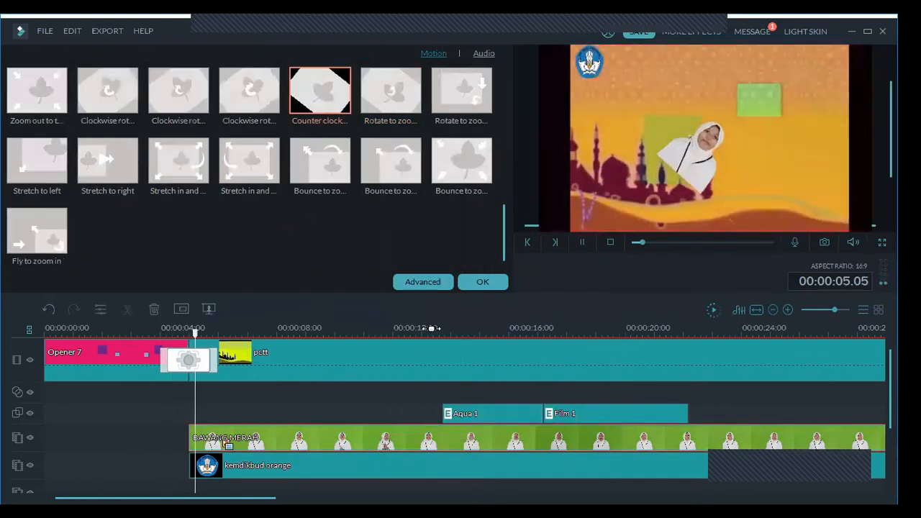
pyautogui.click(583, 243)
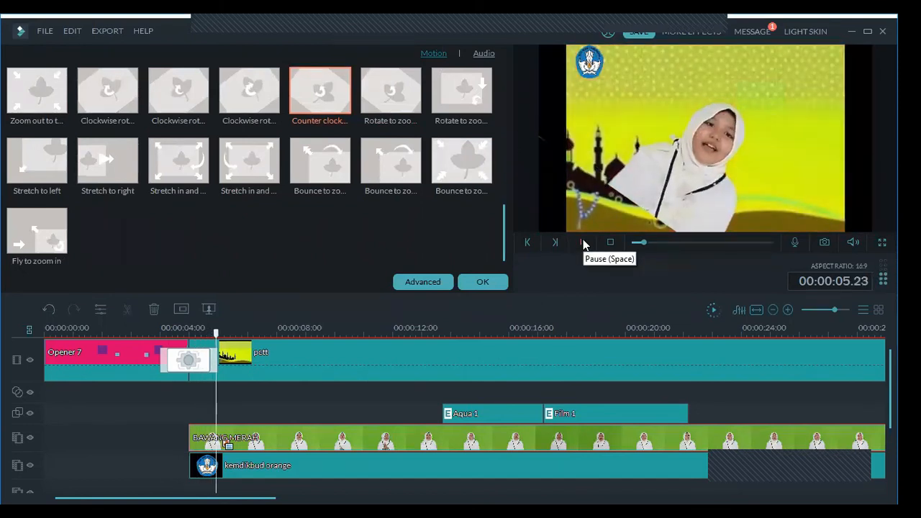
pyautogui.click(495, 284)
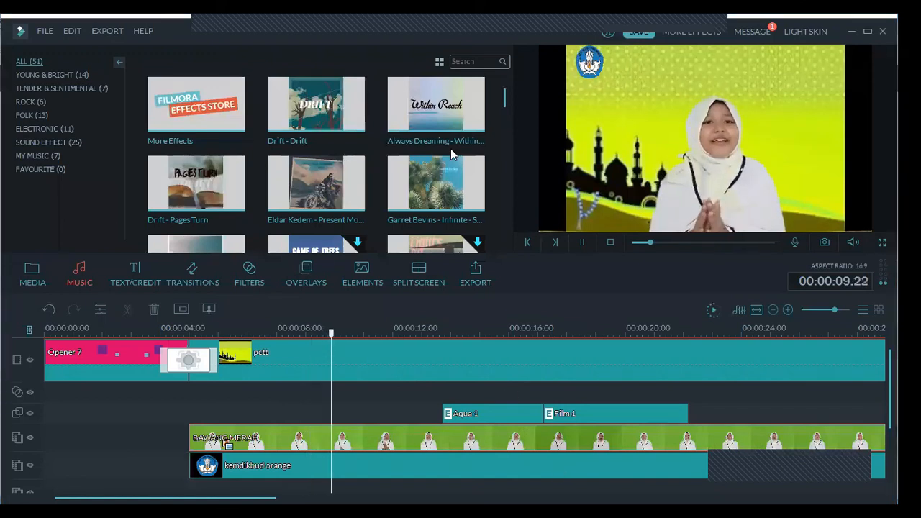
pyautogui.click(584, 245)
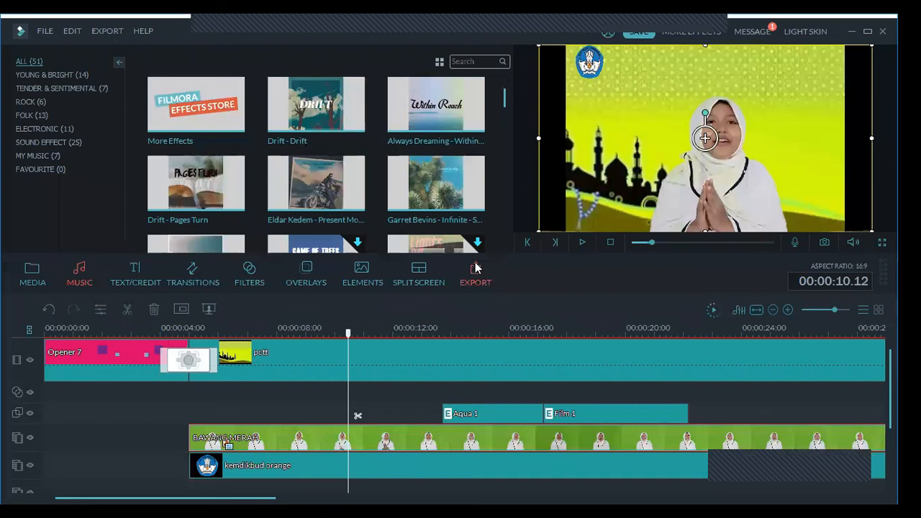
# Step: Set up exporting the project as a video file and name the output Bawang bombay
pyautogui.click(108, 32)
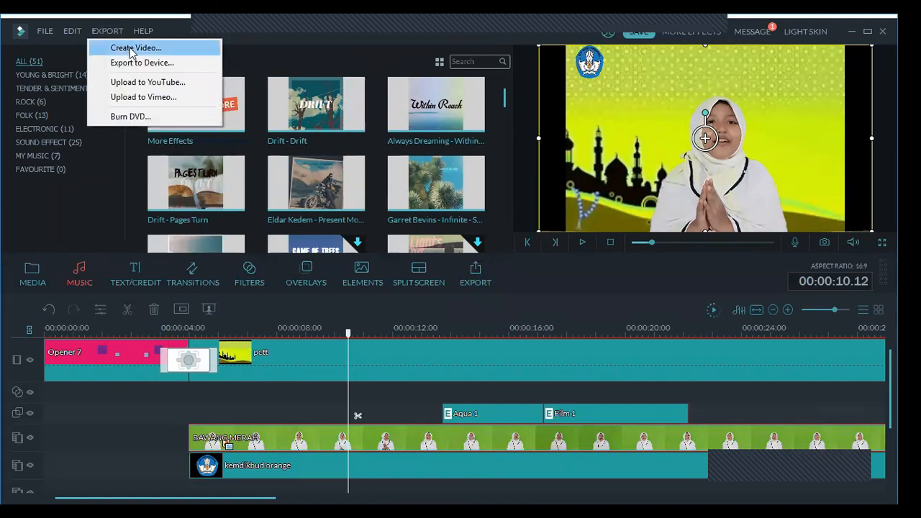
pyautogui.click(130, 49)
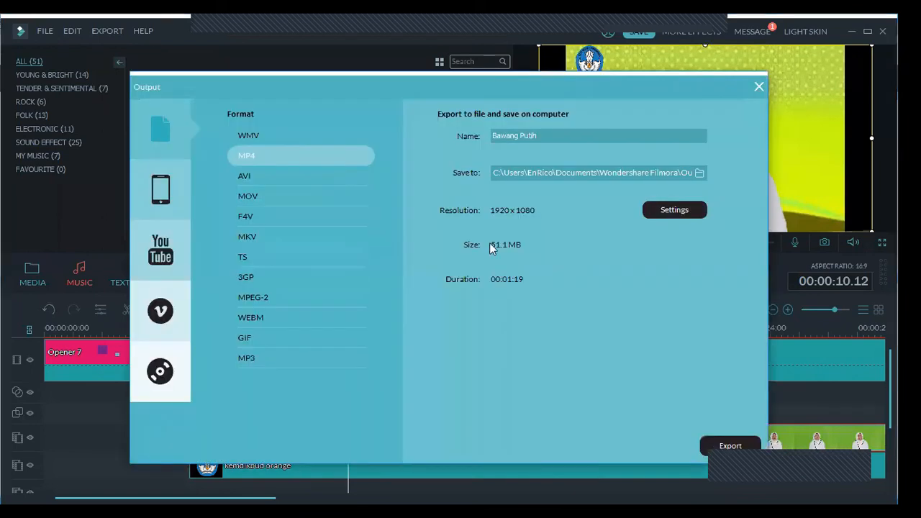
pyautogui.click(543, 137)
pyautogui.moveTo(543, 136); pyautogui.dragTo(468, 148)
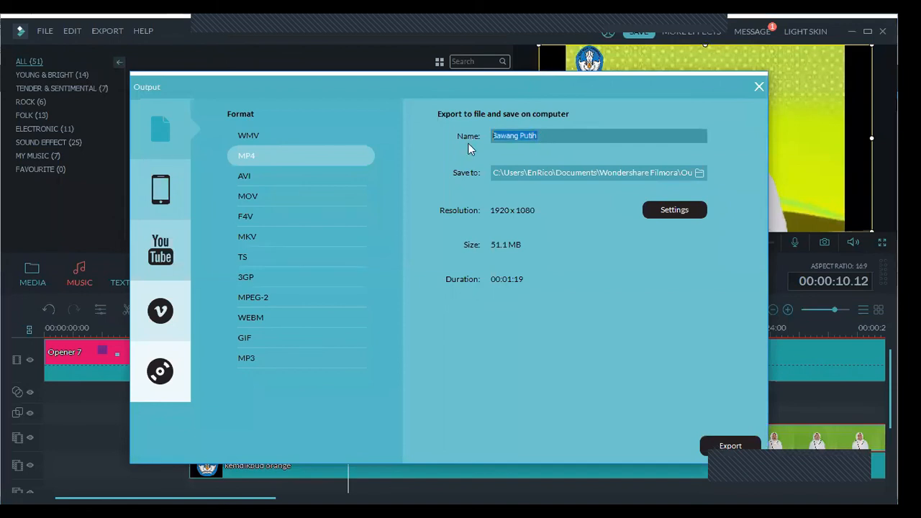
pyautogui.write('Ba')
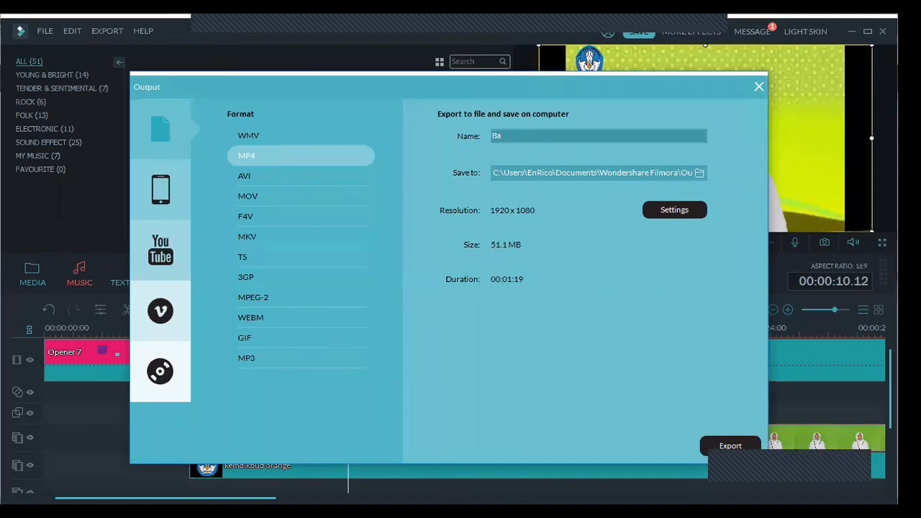
pyautogui.write('wang bombay')
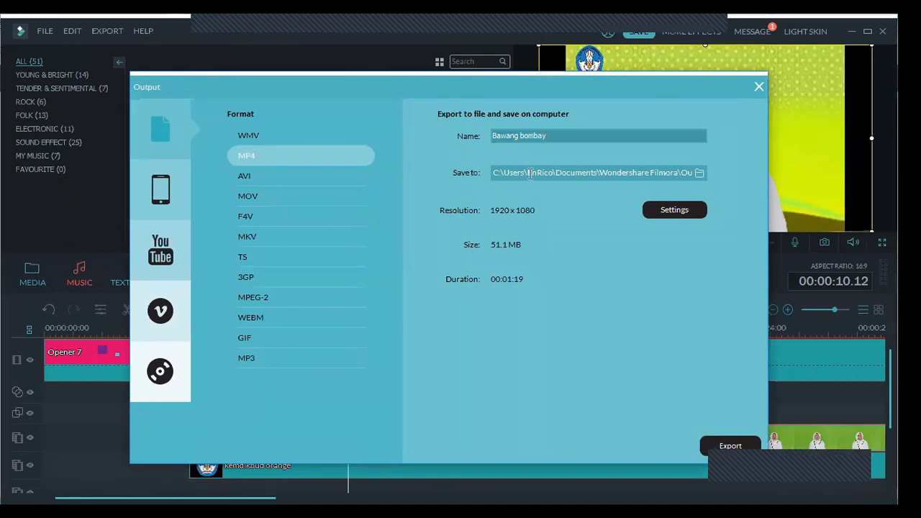
# Step: Set the export's save location to the AAAAAAAAAA folder on the New Volume (D:) drive
pyautogui.click(690, 175)
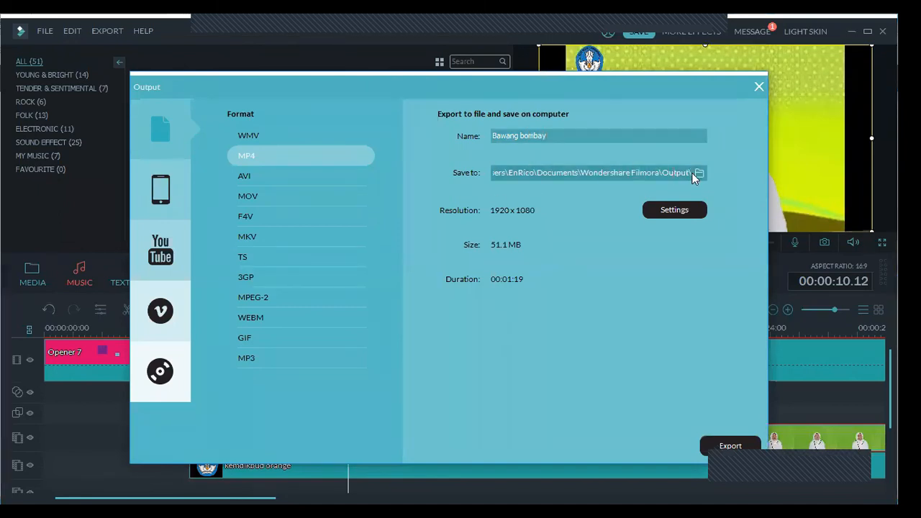
pyautogui.click(697, 173)
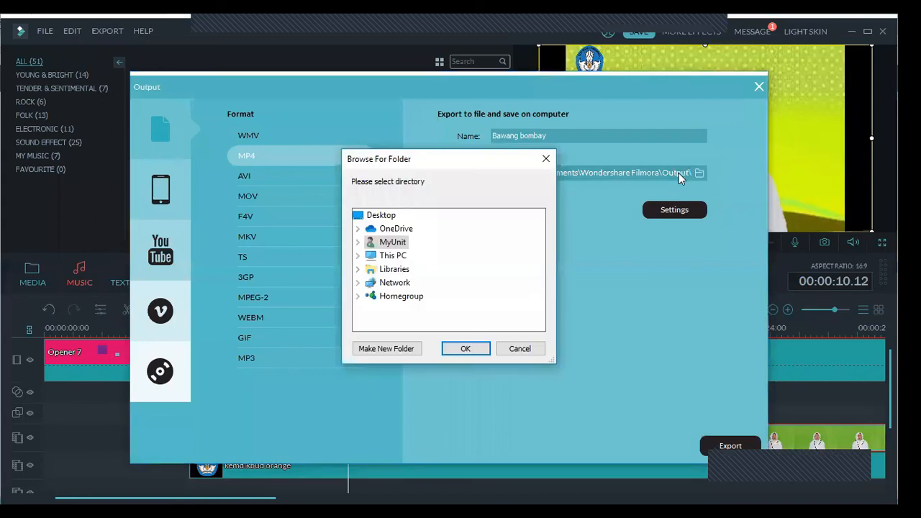
pyautogui.doubleClick(393, 255)
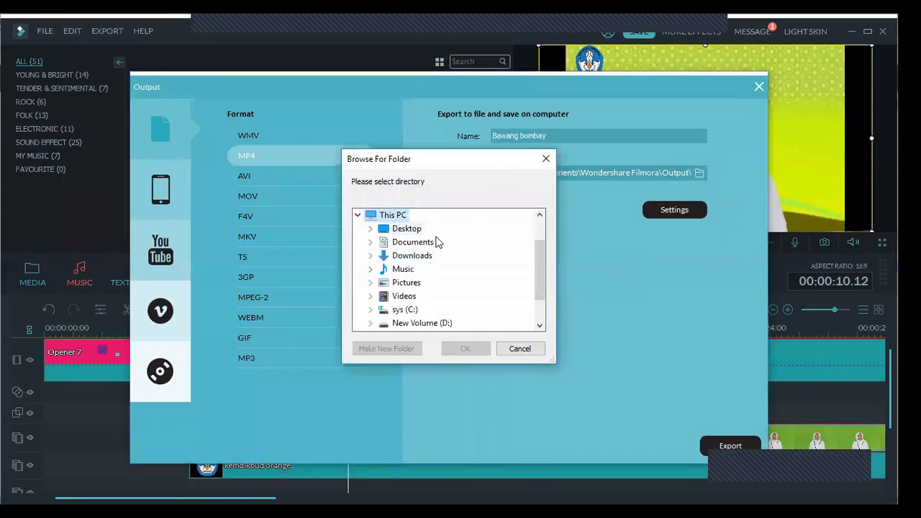
pyautogui.doubleClick(421, 323)
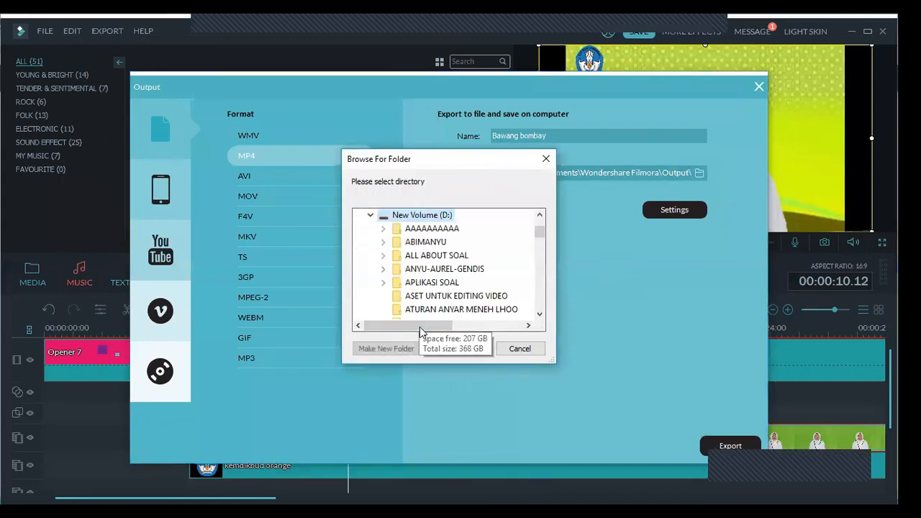
pyautogui.doubleClick(416, 229)
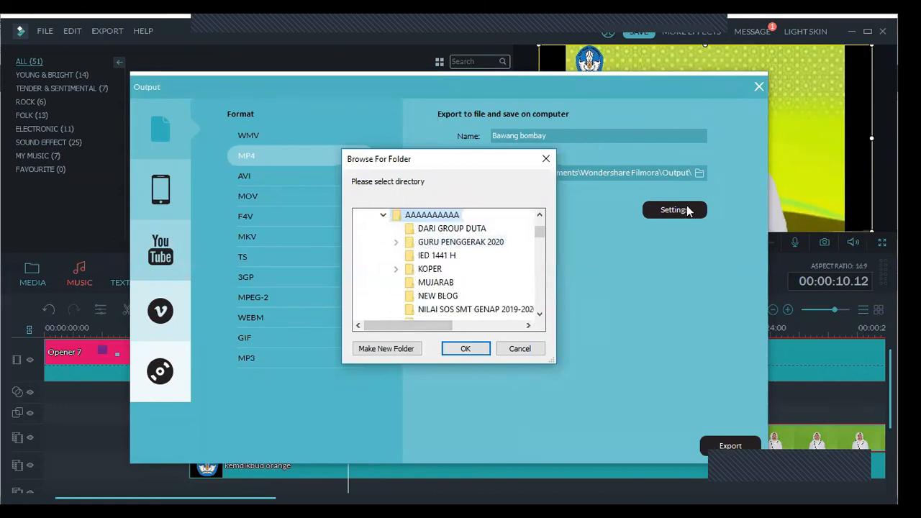
pyautogui.click(464, 349)
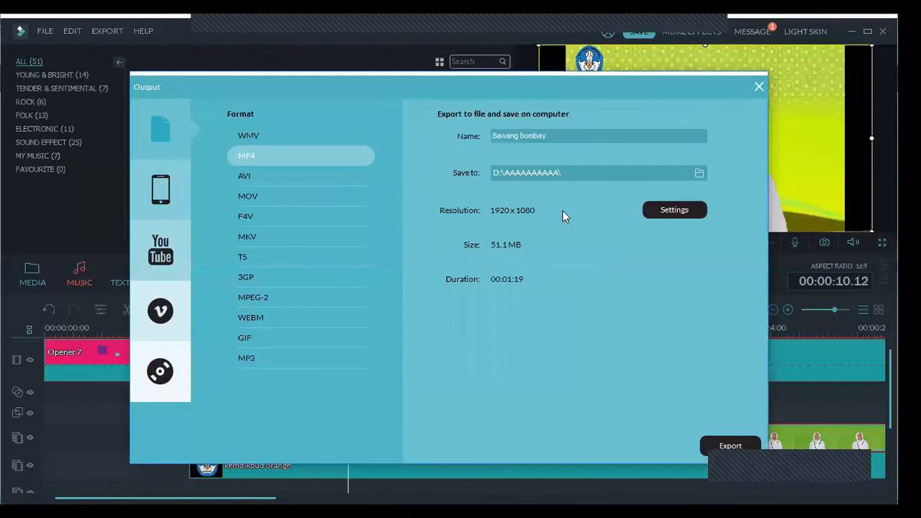